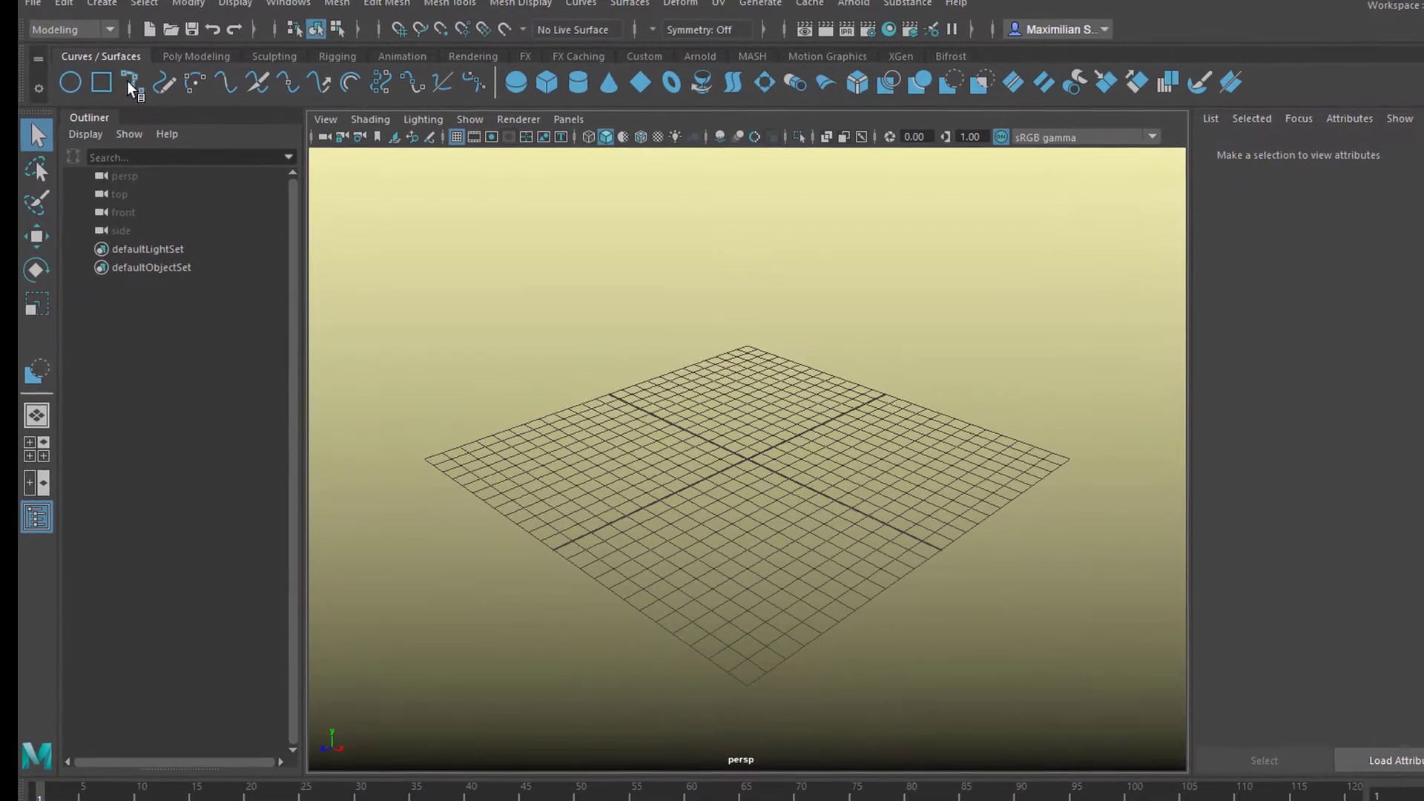
# - Draw a wavy open NURBS curve through several points diagonally across the perspective grid
pyautogui.click(130, 81)
pyautogui.click(642, 382)
pyautogui.click(729, 415)
pyautogui.click(763, 470)
pyautogui.click(816, 486)
pyautogui.click(985, 534)
pyautogui.click(1053, 567)
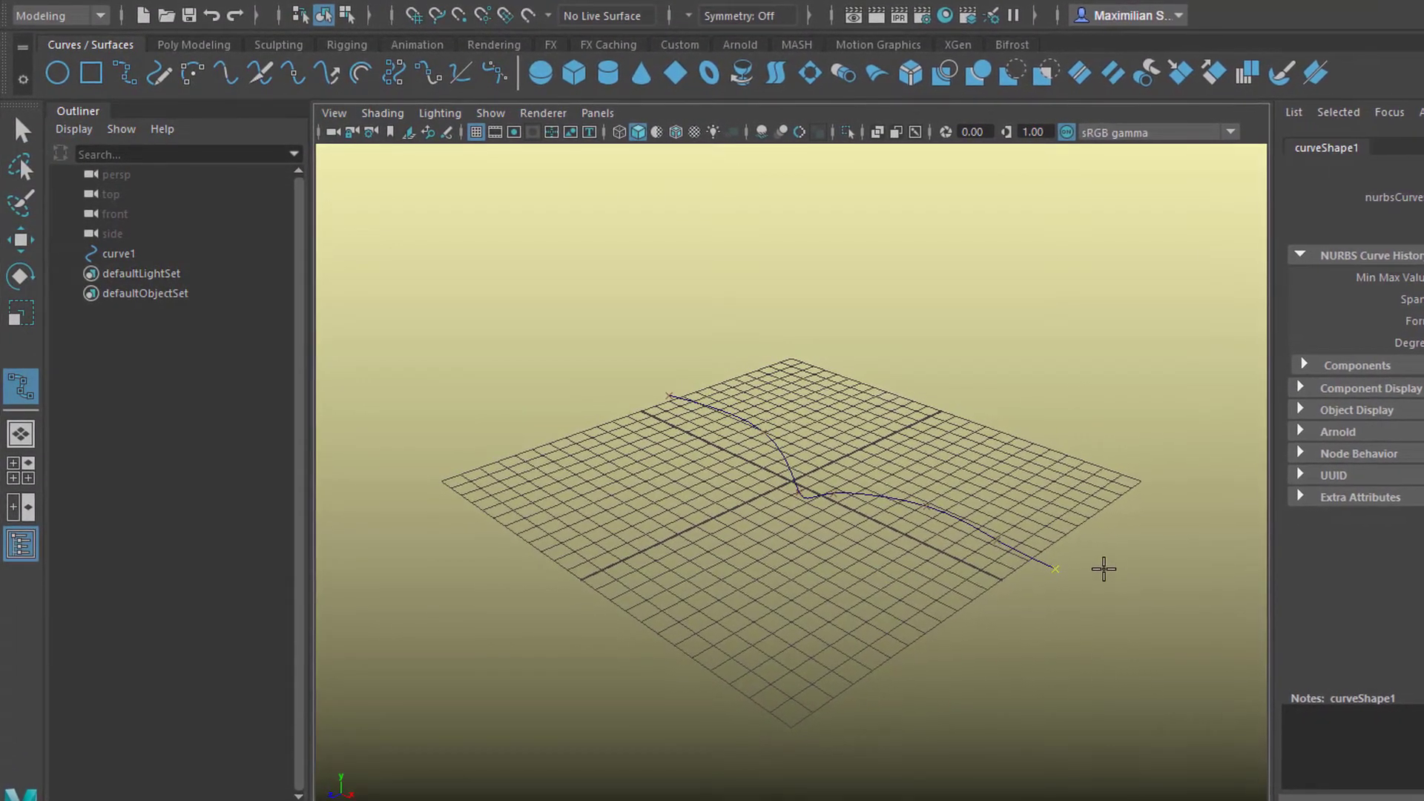
pyautogui.press('Return')
# - Move the new curve straight up so it floats above the grid
pyautogui.keyDown('alt'); pyautogui.moveTo(793, 465); pyautogui.dragTo(823, 566); pyautogui.keyUp('alt')
pyautogui.press('w')
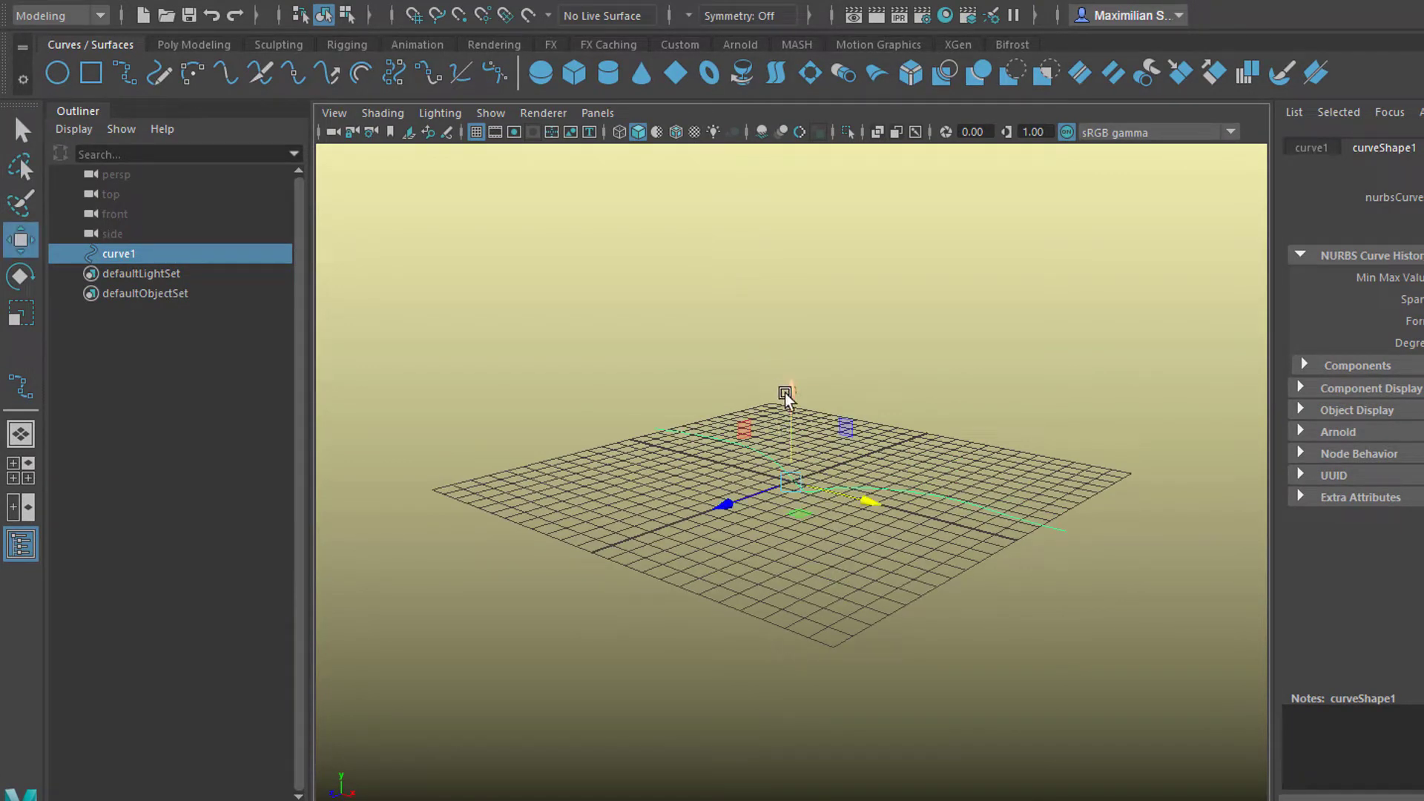
pyautogui.keyDown('alt'); pyautogui.moveTo(880, 524); pyautogui.dragTo(808, 545); pyautogui.keyUp('alt')
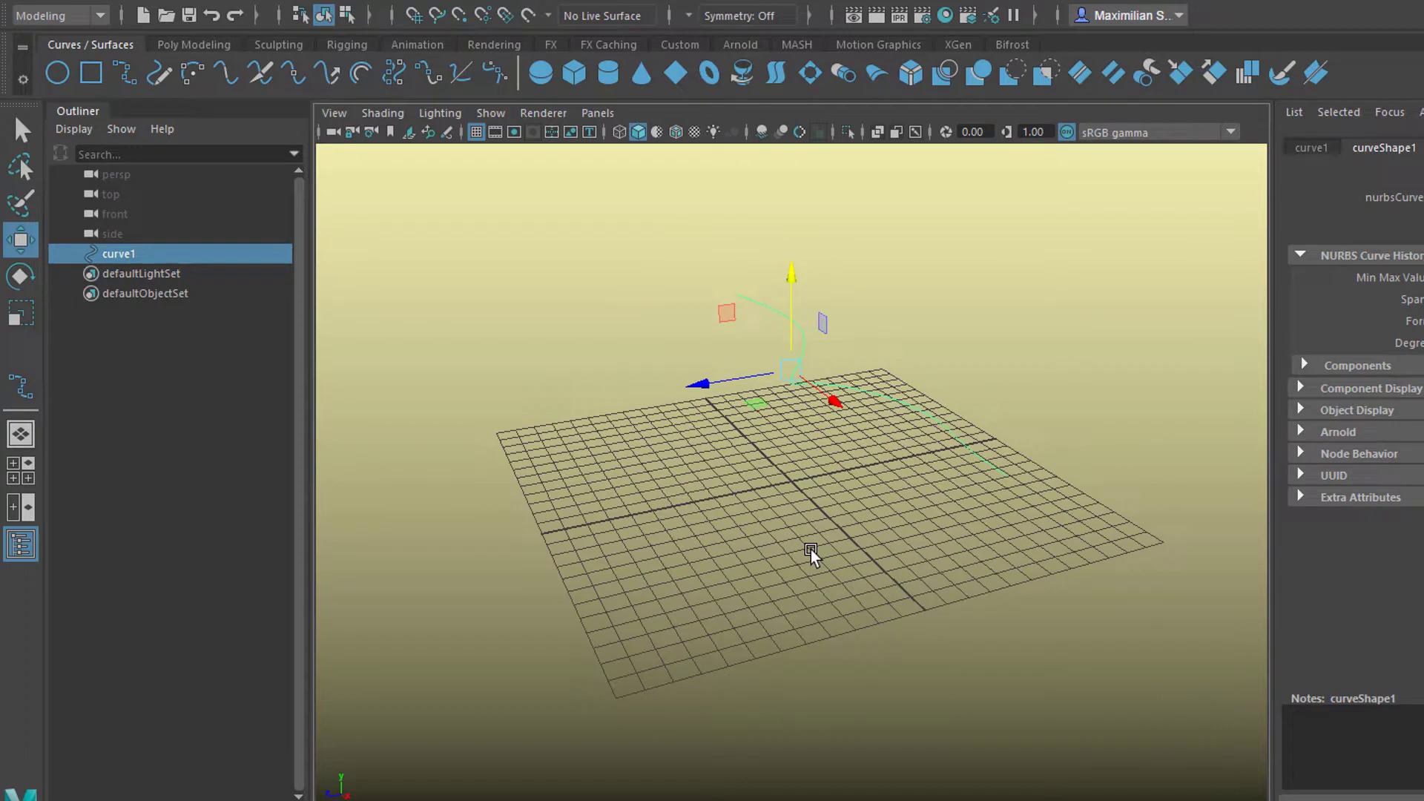
# - Duplicate the curve, offset the copy along the Z axis and lower it, scaling it down and rotating it slightly
pyautogui.hotkey('ctrl', 'd')
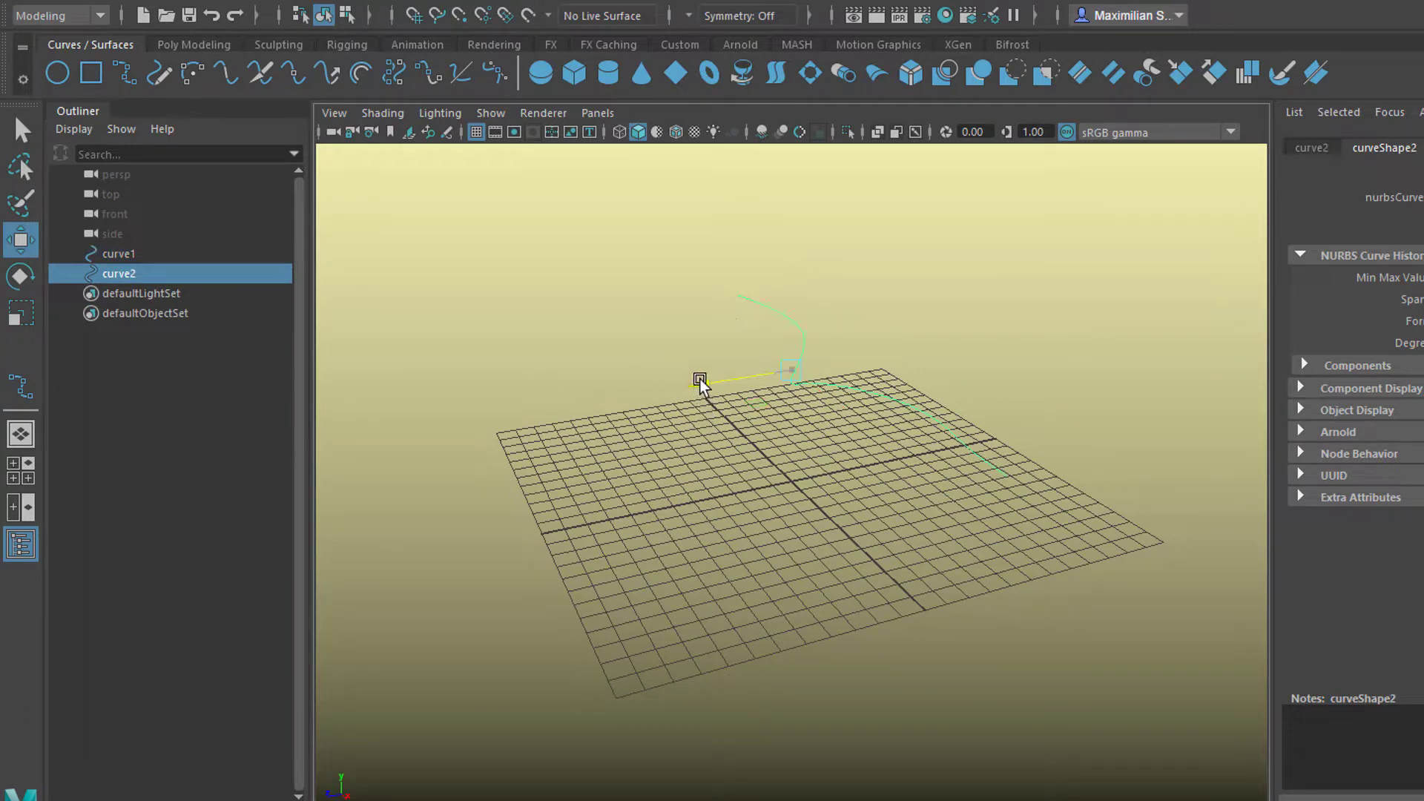
pyautogui.press('r')
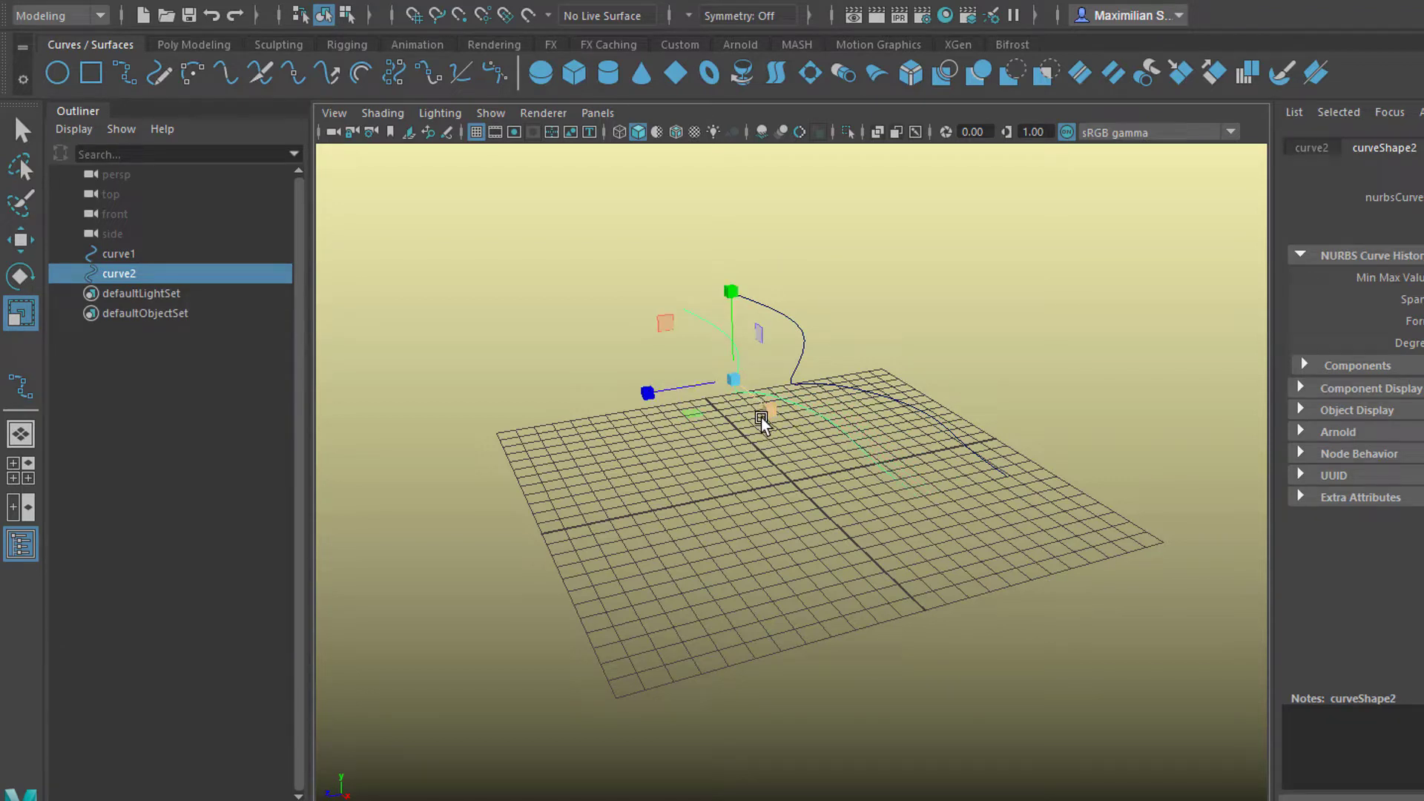
pyautogui.press('e')
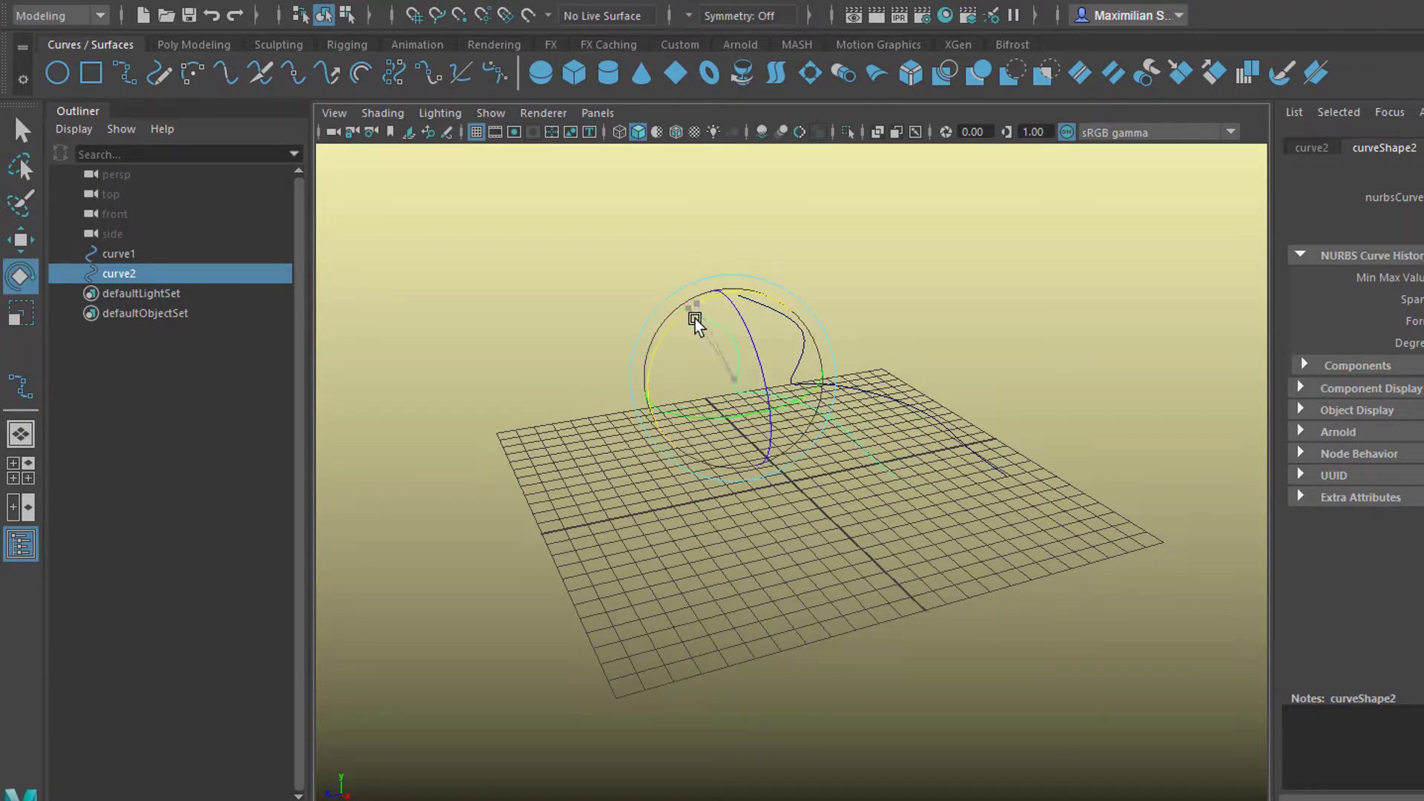
pyautogui.press('w')
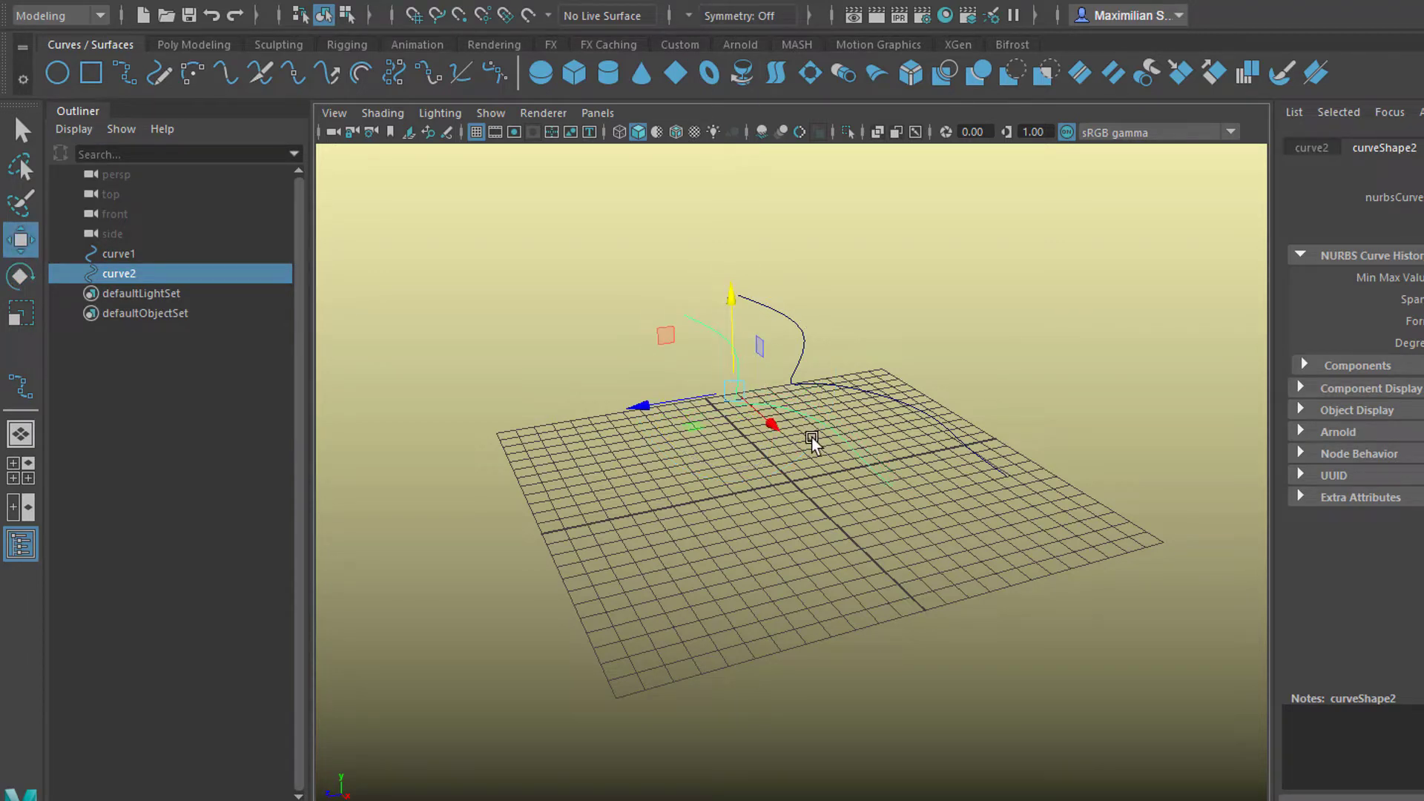
# - Repeat the duplicate with its transform four more times to form a row of progressively smaller curves
pyautogui.hotkey('shift', 'd')
pyautogui.hotkey('shift', 'd')
pyautogui.hotkey('shift', 'd')
pyautogui.hotkey('shift', 'd')
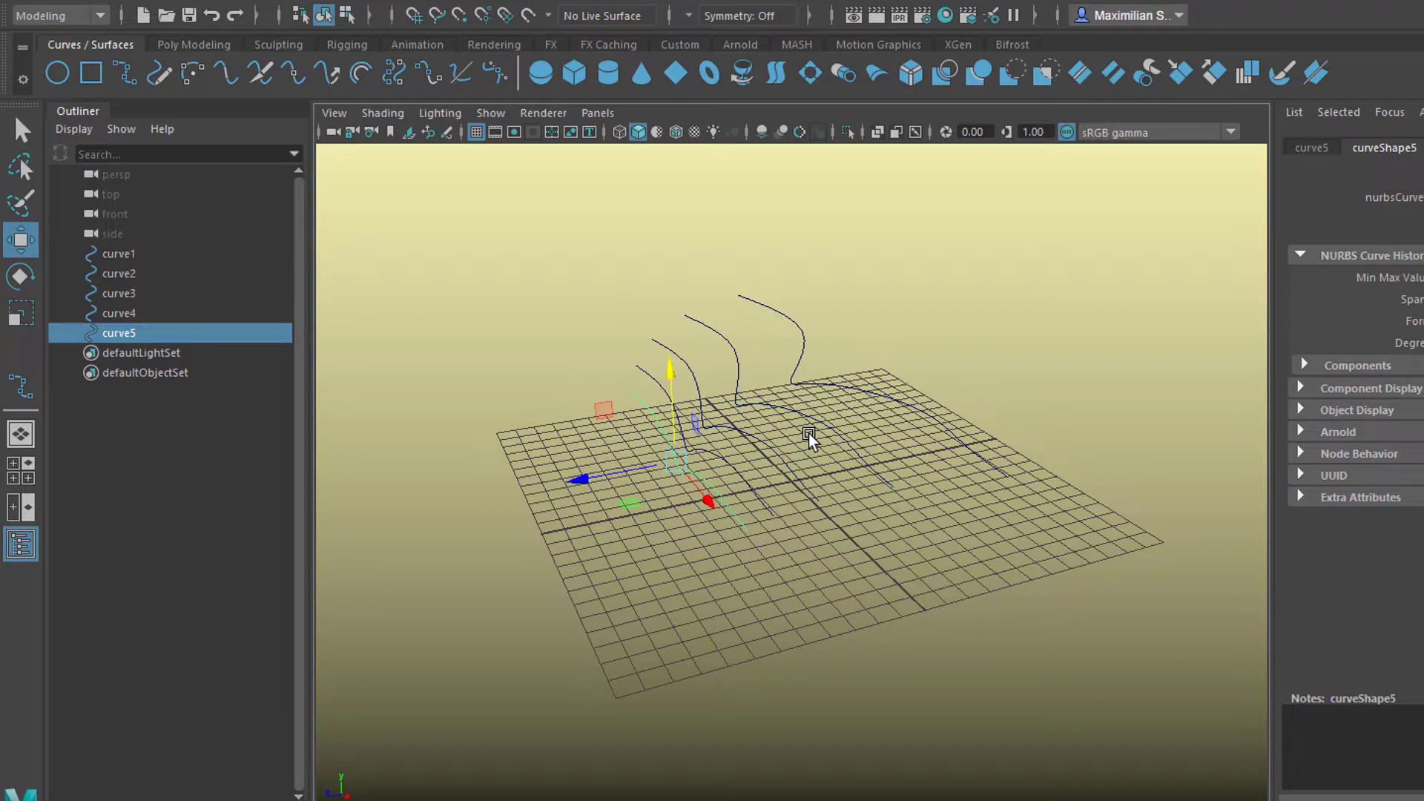
# - Vary the row of curves by individually moving, rotating and scaling them into an uneven arrangement
pyautogui.keyDown('alt'); pyautogui.moveTo(825, 595); pyautogui.dragTo(627, 442); pyautogui.keyUp('alt')
pyautogui.moveTo(704, 297); pyautogui.dragTo(692, 203)
pyautogui.keyDown('alt'); pyautogui.moveTo(753, 394); pyautogui.dragTo(617, 438); pyautogui.keyUp('alt')
pyautogui.press('e')
pyautogui.moveTo(554, 244); pyautogui.dragTo(502, 355)
pyautogui.press('w')
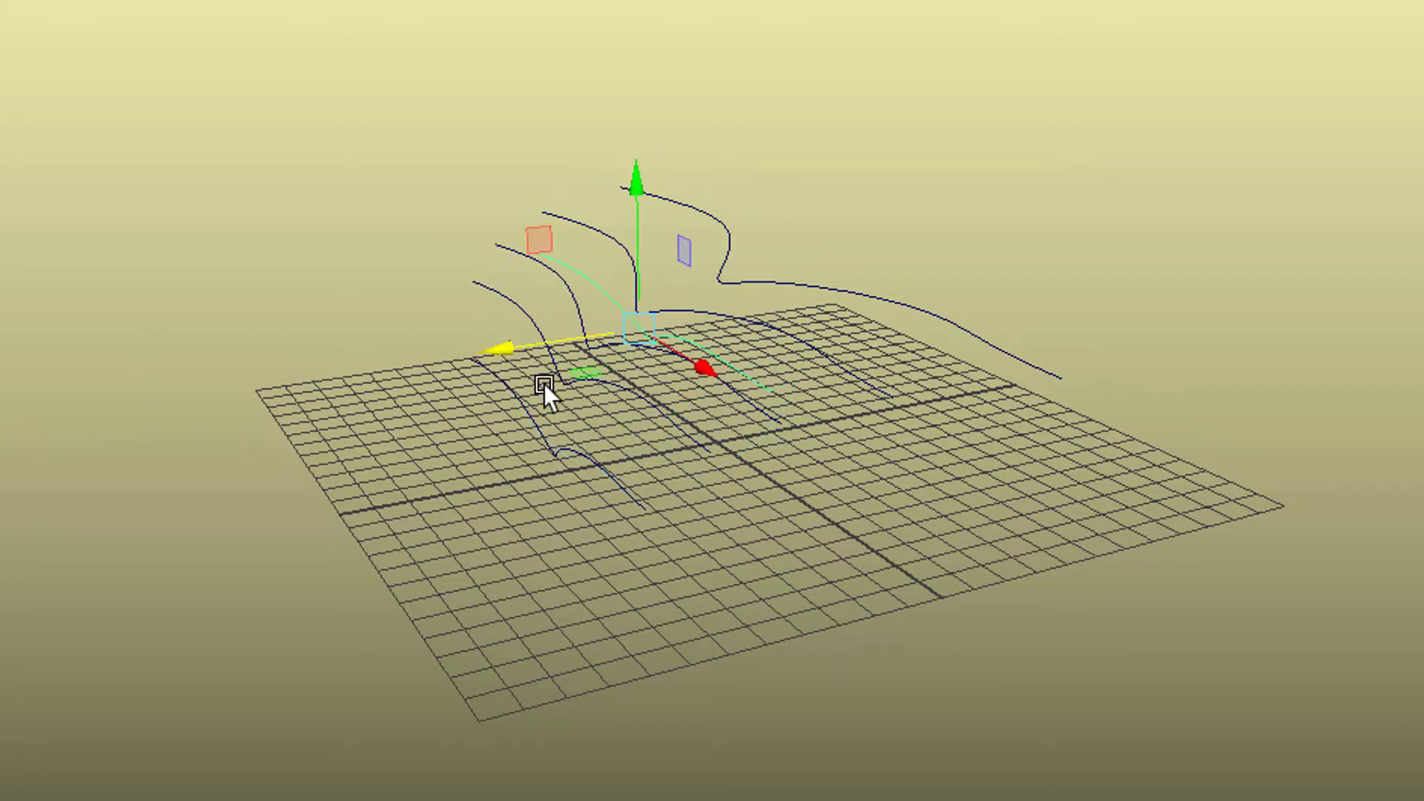
pyautogui.keyDown('alt'); pyautogui.moveTo(814, 555); pyautogui.dragTo(1052, 343); pyautogui.keyUp('alt')
pyautogui.press('r')
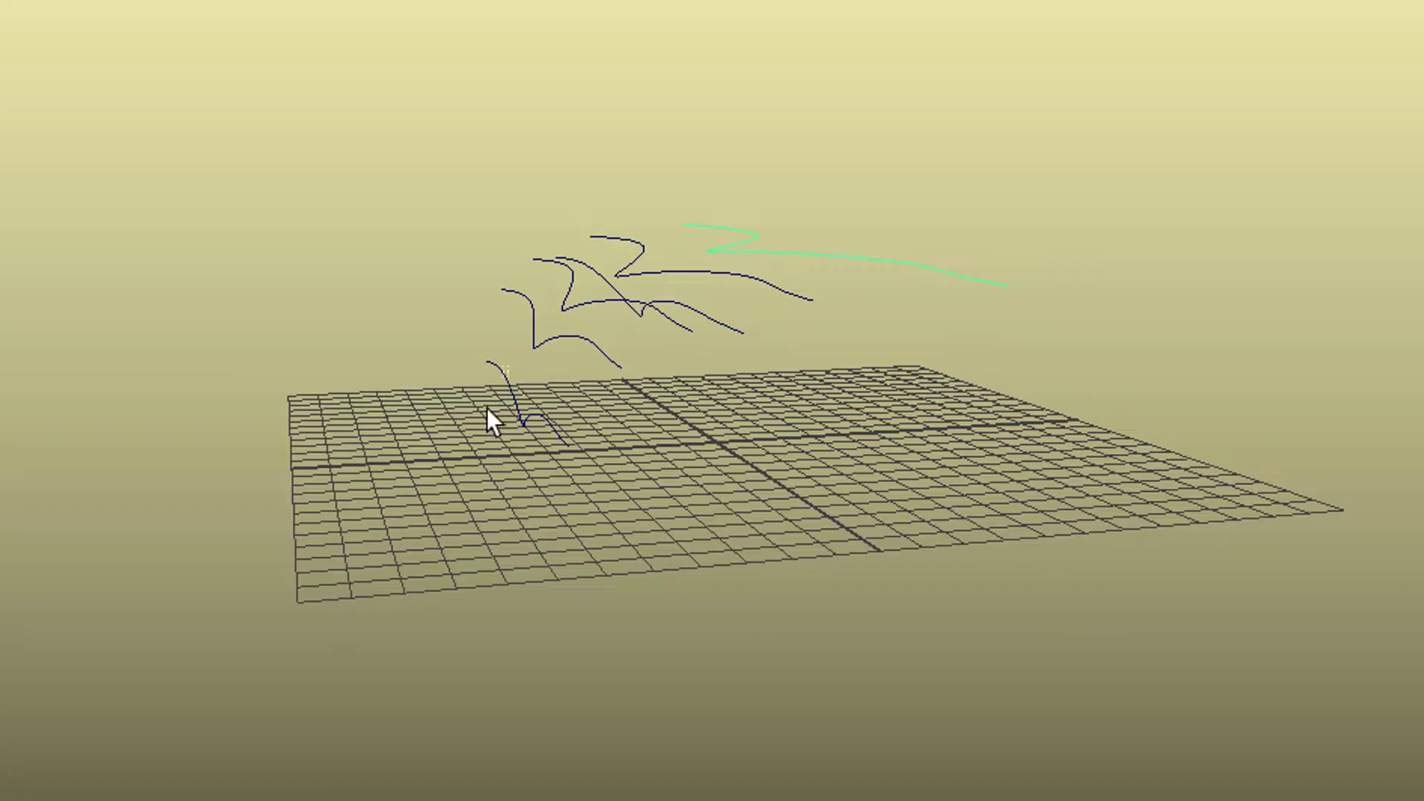
# - Loft a surface through all six curves, selecting them in order from the smallest to curve1
pyautogui.keyDown('alt'); pyautogui.moveTo(492, 416); pyautogui.dragTo(608, 187); pyautogui.keyUp('alt')
pyautogui.keyDown('shift'); pyautogui.click(609, 189); pyautogui.keyUp('shift')
pyautogui.keyDown('shift'); pyautogui.click(766, 104); pyautogui.keyUp('shift')
pyautogui.keyDown('alt'); pyautogui.moveTo(944, 254); pyautogui.dragTo(933, 292); pyautogui.keyUp('alt')
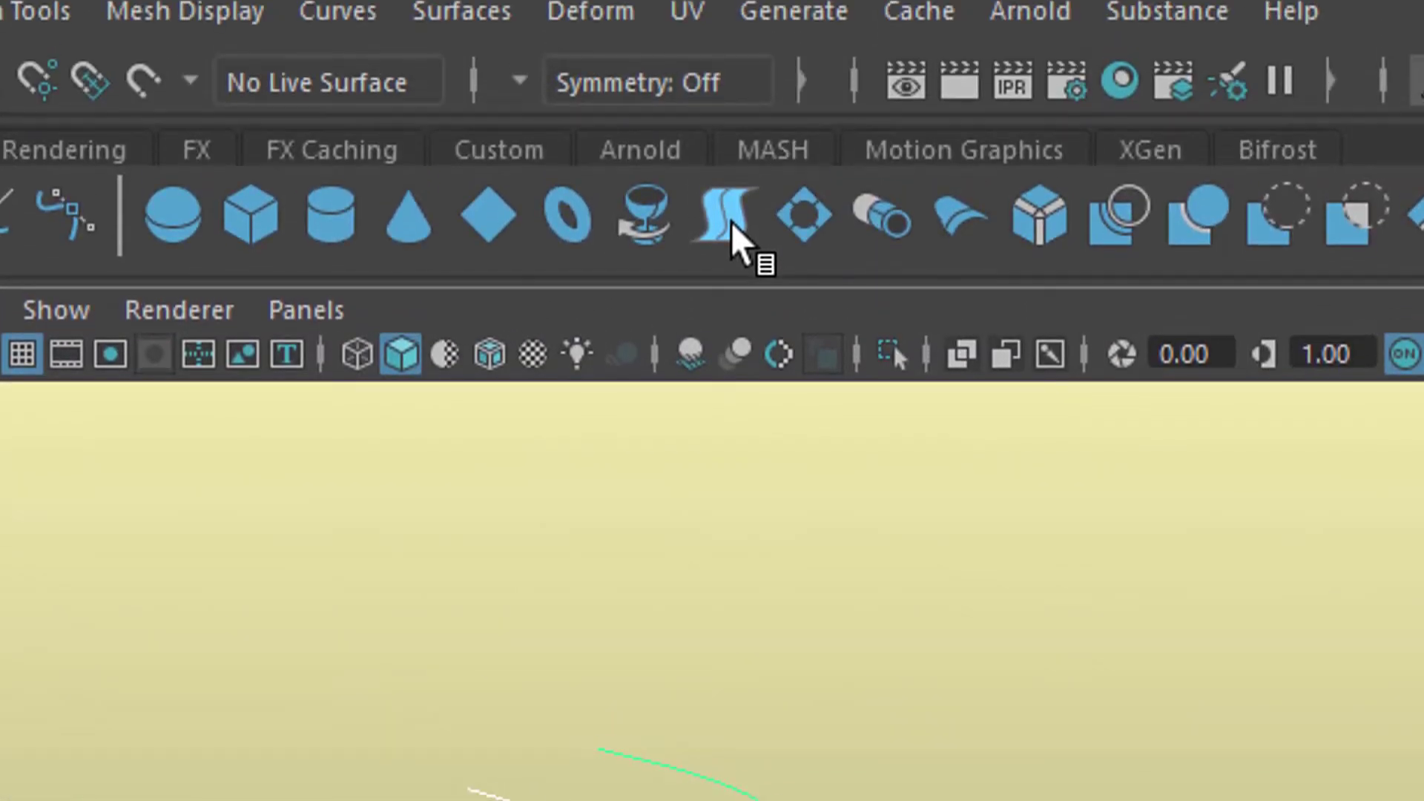
pyautogui.click(448, 40)
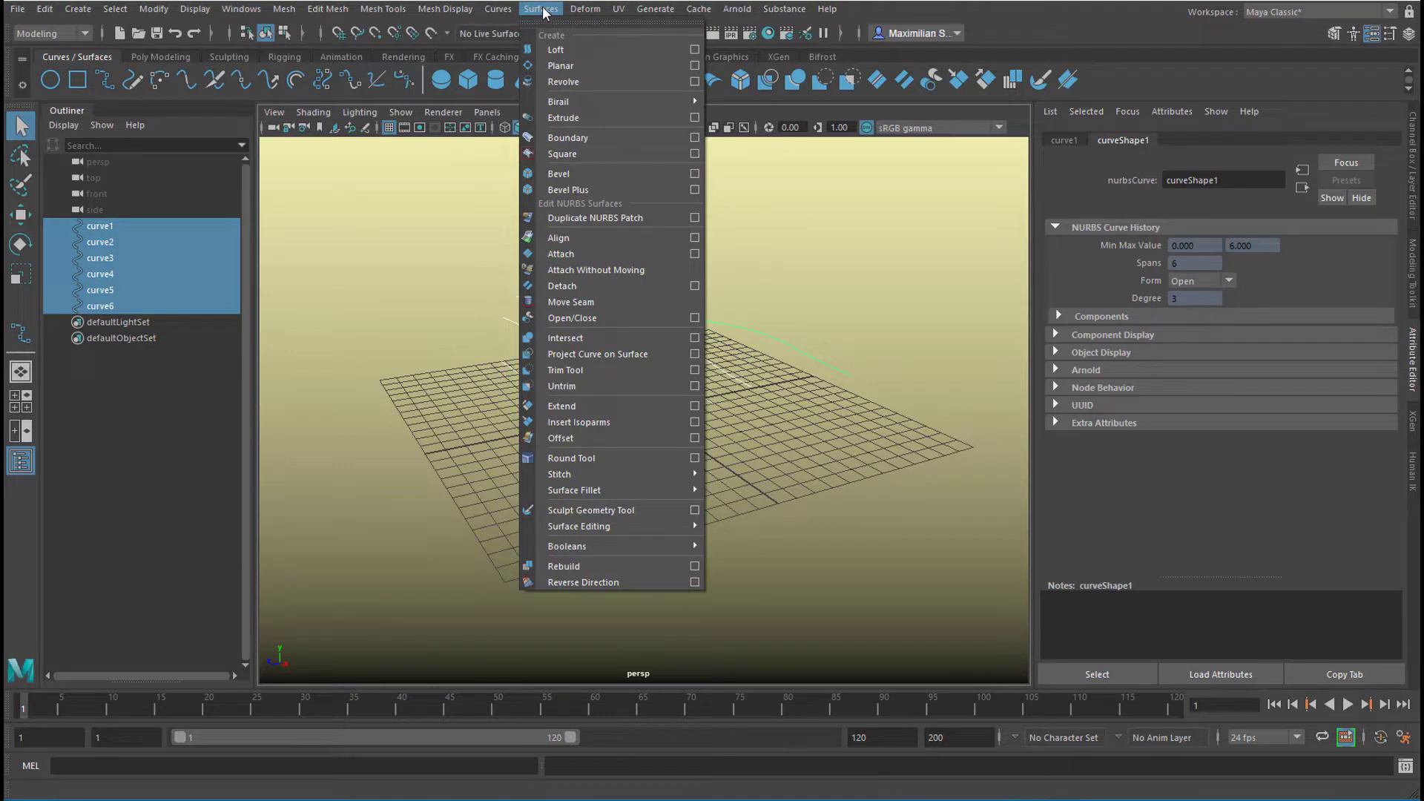
pyautogui.click(543, 10)
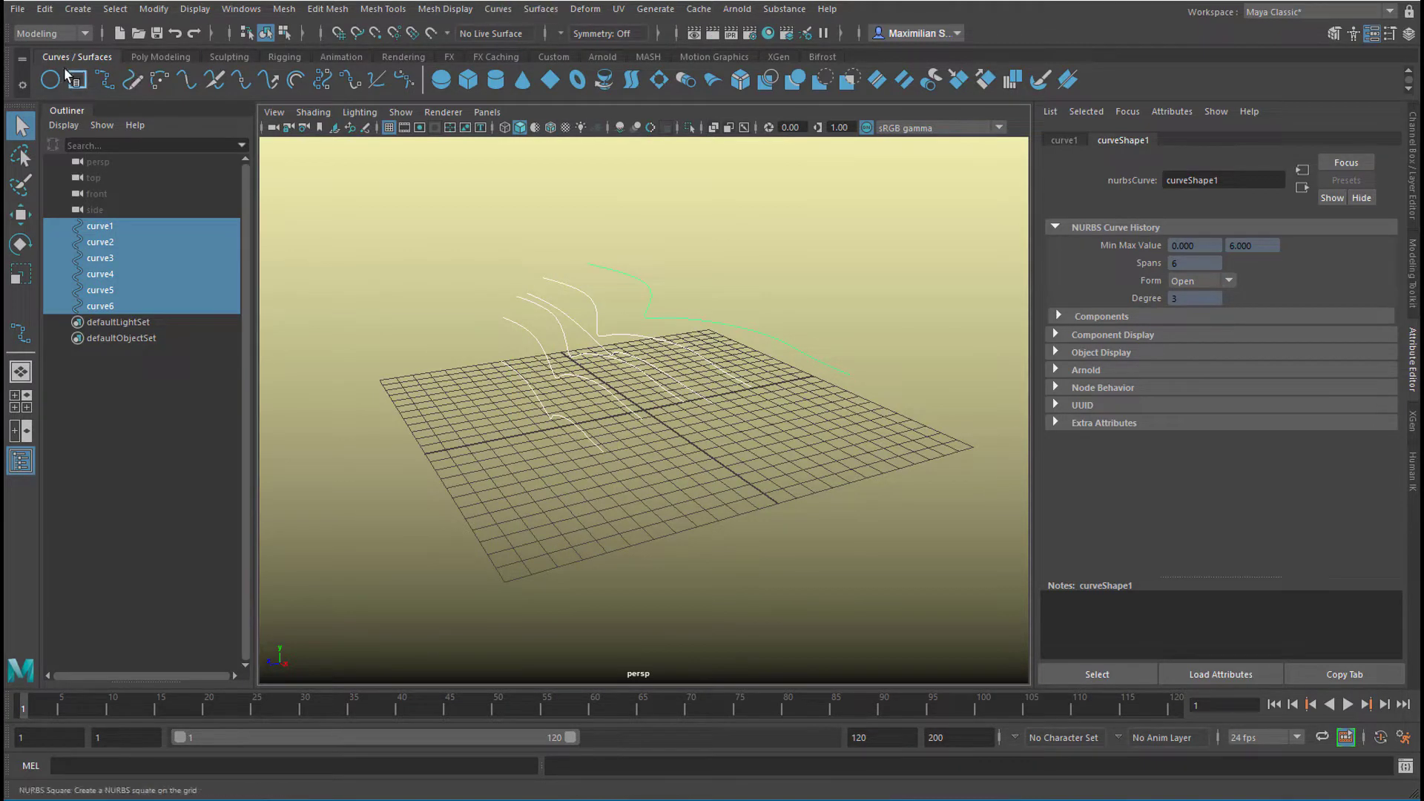
pyautogui.click(631, 81)
# - Rebuild the lofted surface with the Uniform type, 20 spans in U and 10 spans in V
pyautogui.keyDown('alt'); pyautogui.moveTo(741, 535); pyautogui.dragTo(665, 534); pyautogui.keyUp('alt')
pyautogui.keyDown('alt'); pyautogui.moveTo(665, 534); pyautogui.dragTo(798, 524, button='right'); pyautogui.keyUp('alt')
pyautogui.keyDown('alt'); pyautogui.moveTo(798, 524); pyautogui.dragTo(830, 498); pyautogui.keyUp('alt')
pyautogui.keyDown('alt'); pyautogui.moveTo(830, 499); pyautogui.dragTo(620, 530, button='right'); pyautogui.keyUp('alt')
pyautogui.moveTo(620, 531)
pyautogui.keyDown('alt'); pyautogui.mouseDown()
pyautogui.moveTo(639, 534)
pyautogui.moveTo(618, 525)
pyautogui.mouseUp(); pyautogui.keyUp('alt')
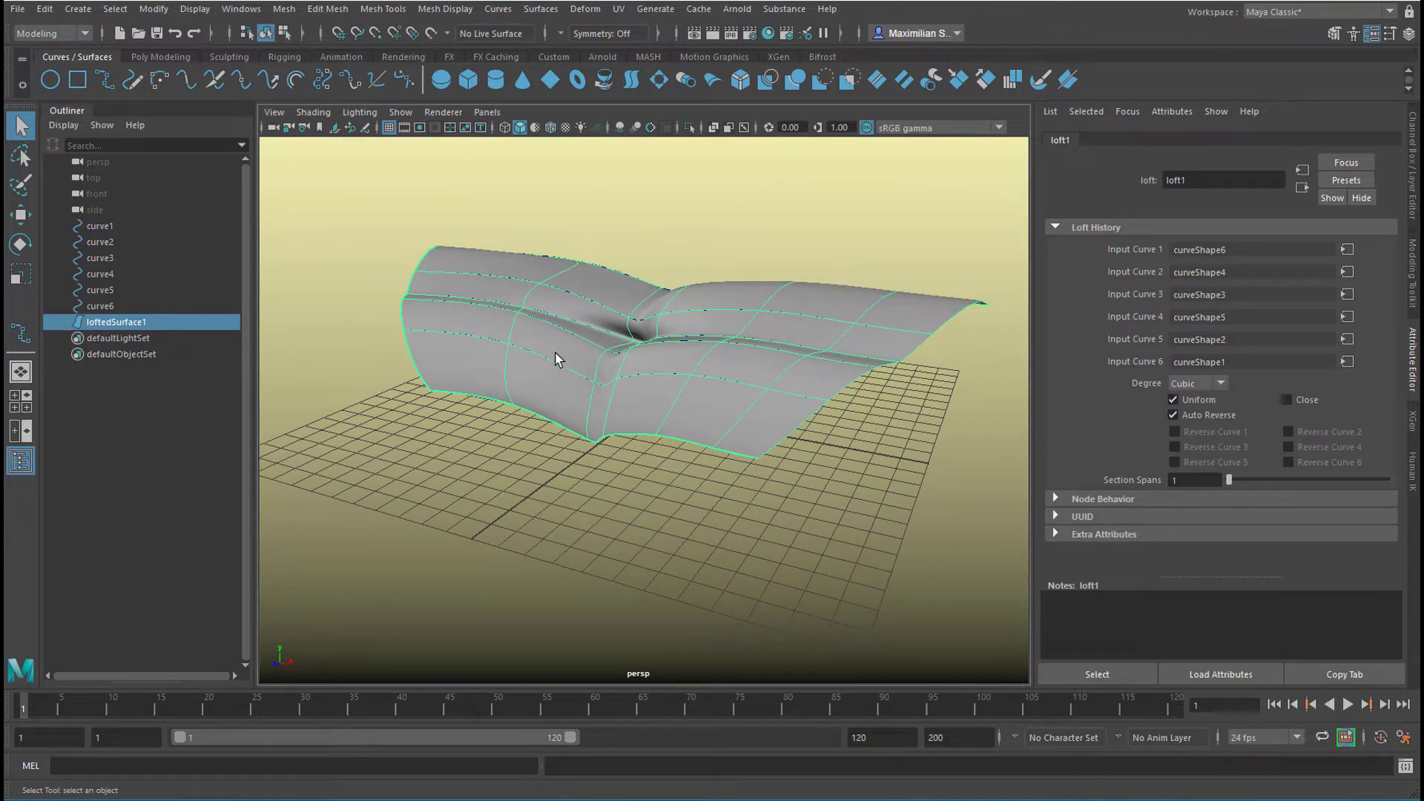
pyautogui.click(540, 10)
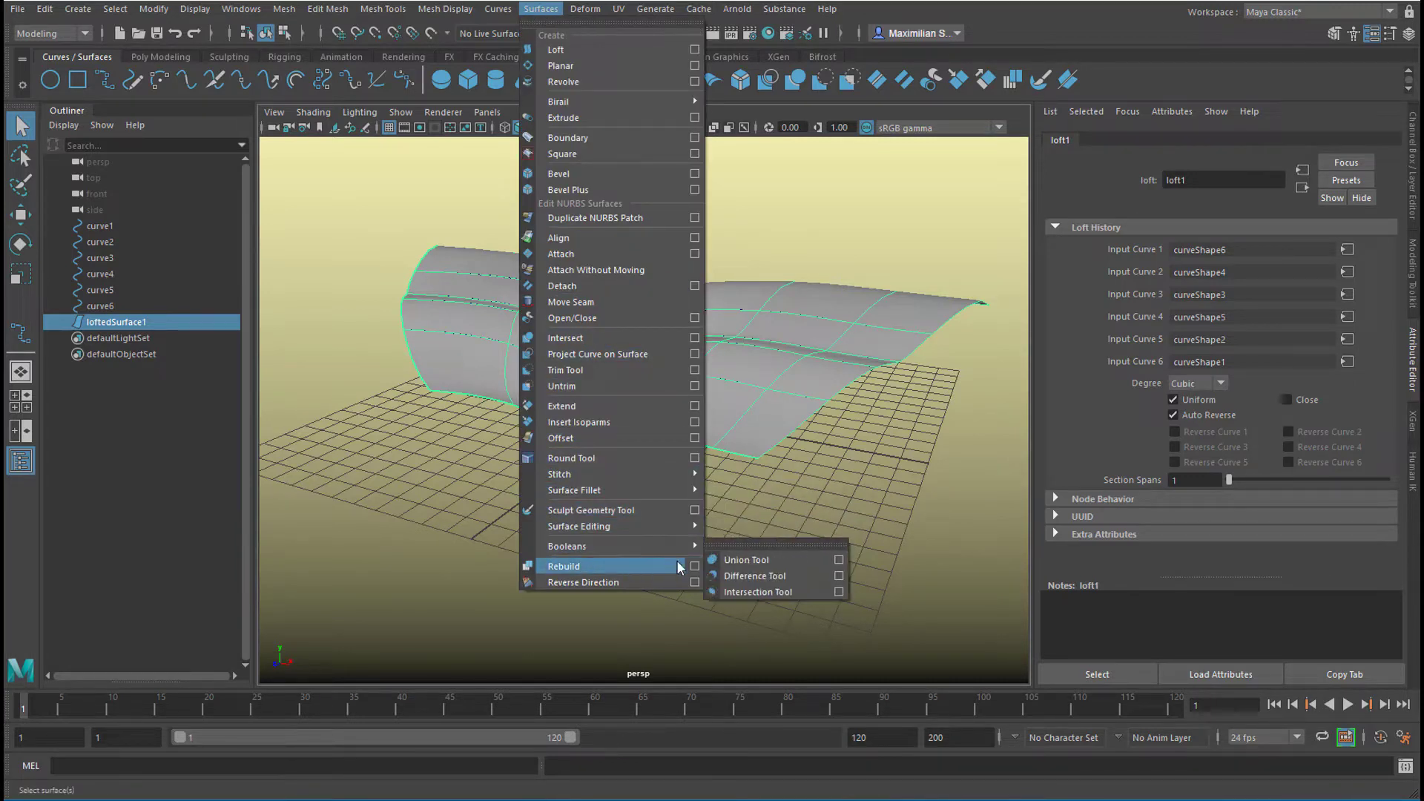
pyautogui.click(695, 567)
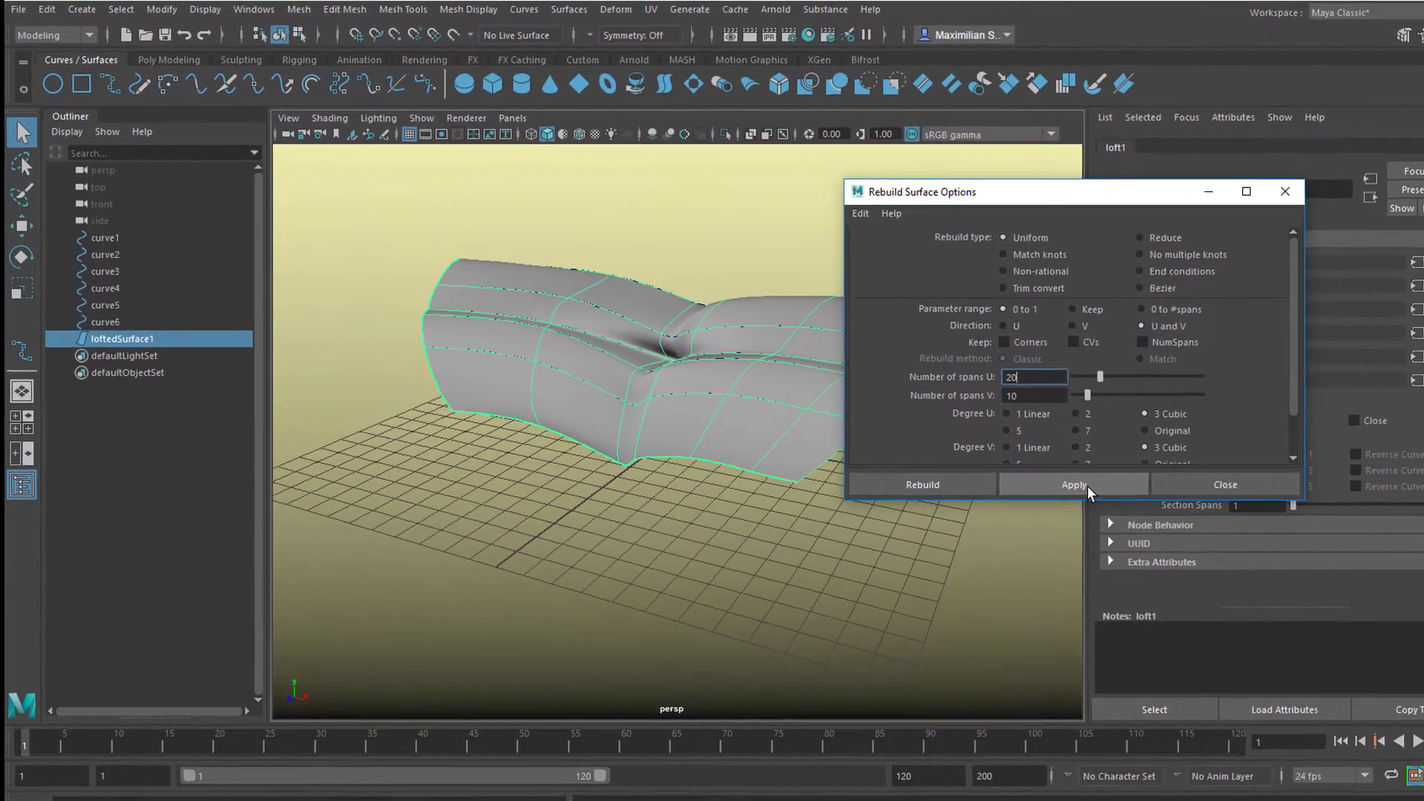
pyautogui.click(1020, 460)
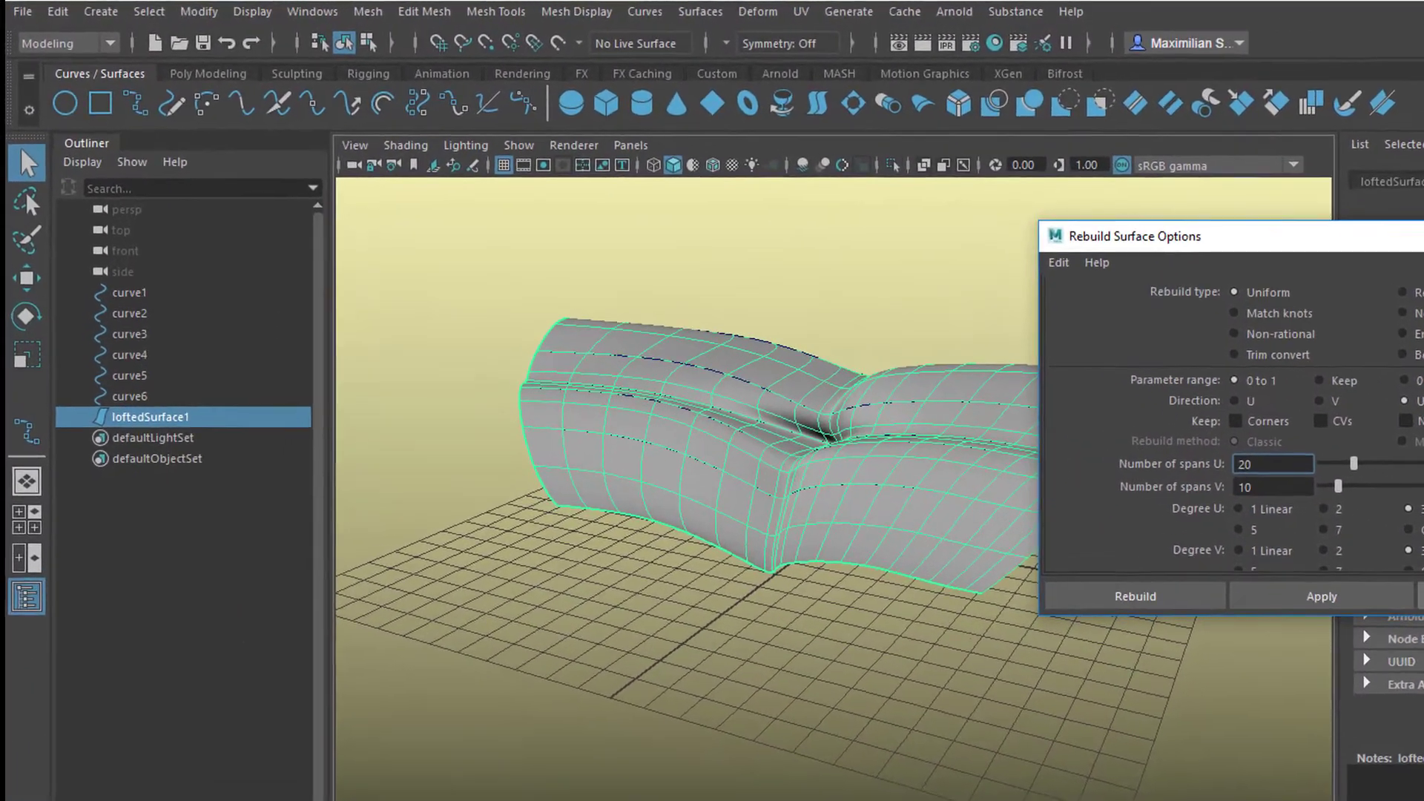
pyautogui.click(1368, 548)
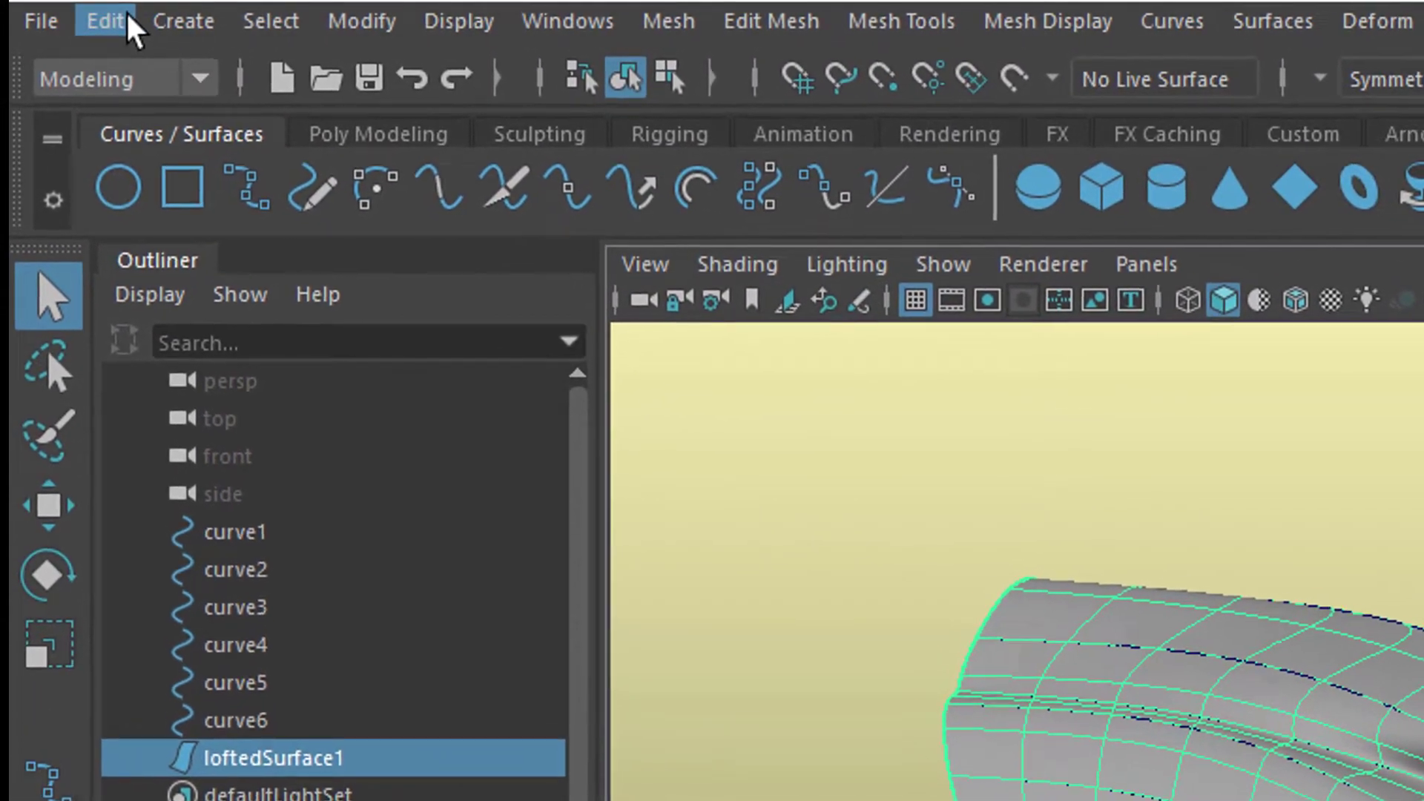
# - Delete the lofted surface's construction history and move curve4 away to check whether the surface still follows it
pyautogui.click(103, 20)
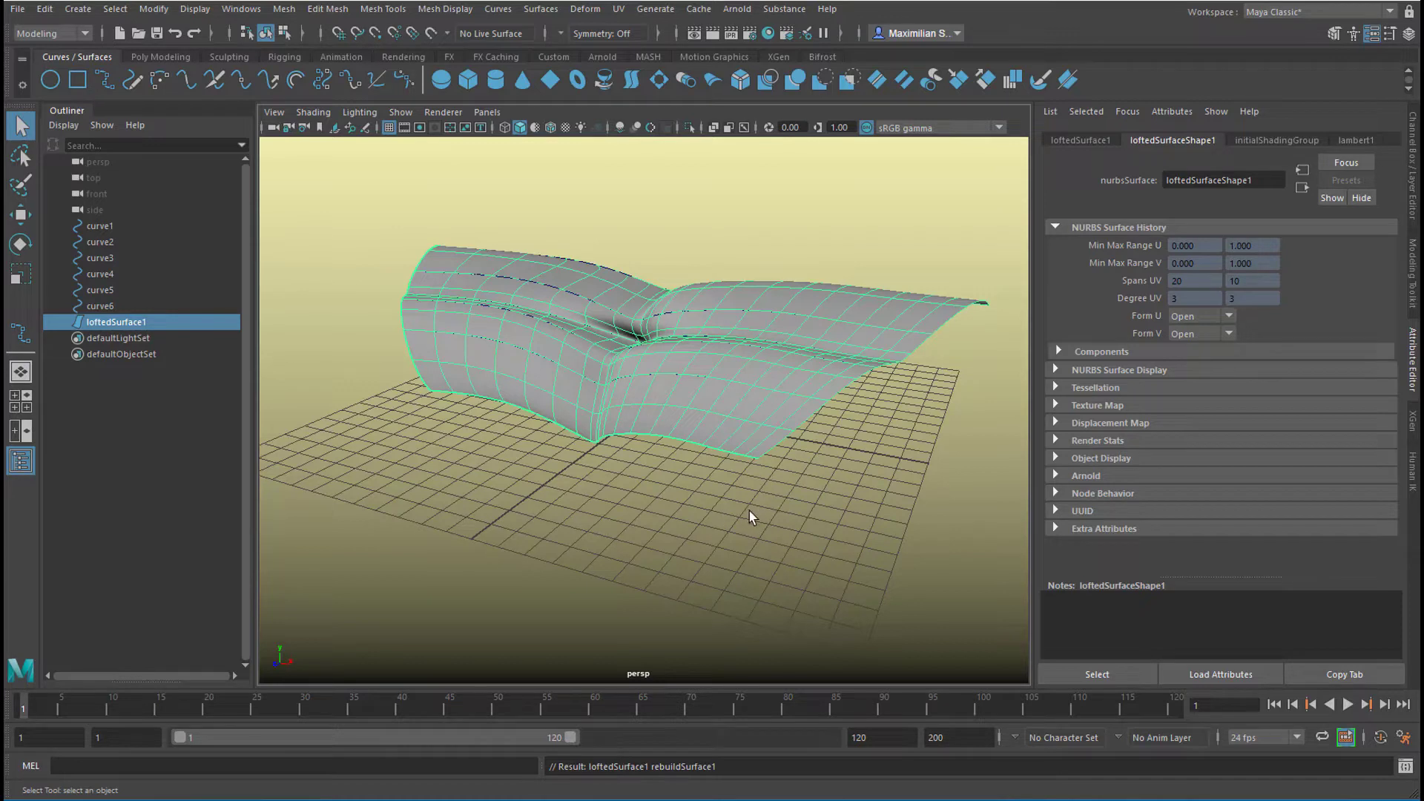
pyautogui.click(113, 272)
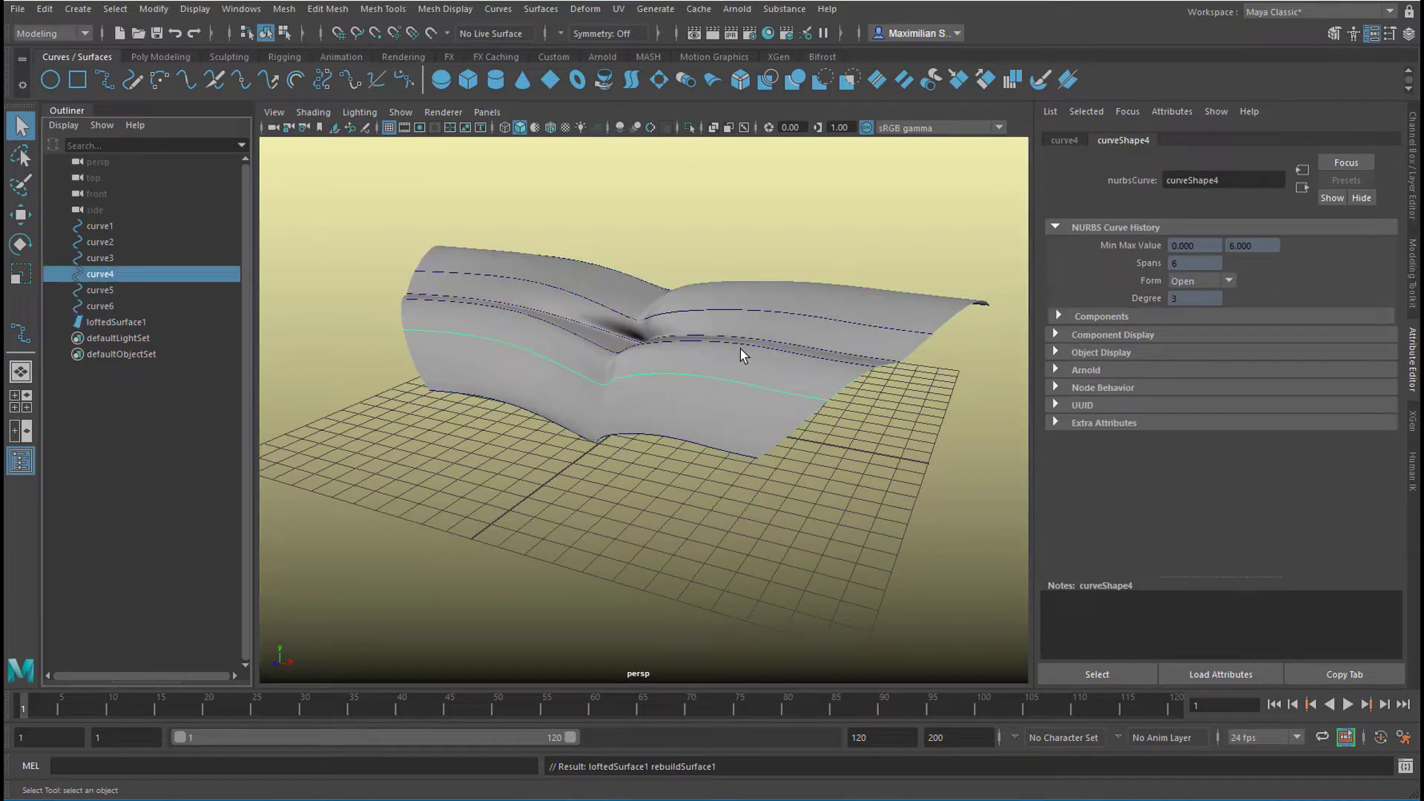
pyautogui.press('w')
pyautogui.moveTo(534, 400); pyautogui.dragTo(512, 419)
pyautogui.moveTo(410, 472); pyautogui.dragTo(475, 430)
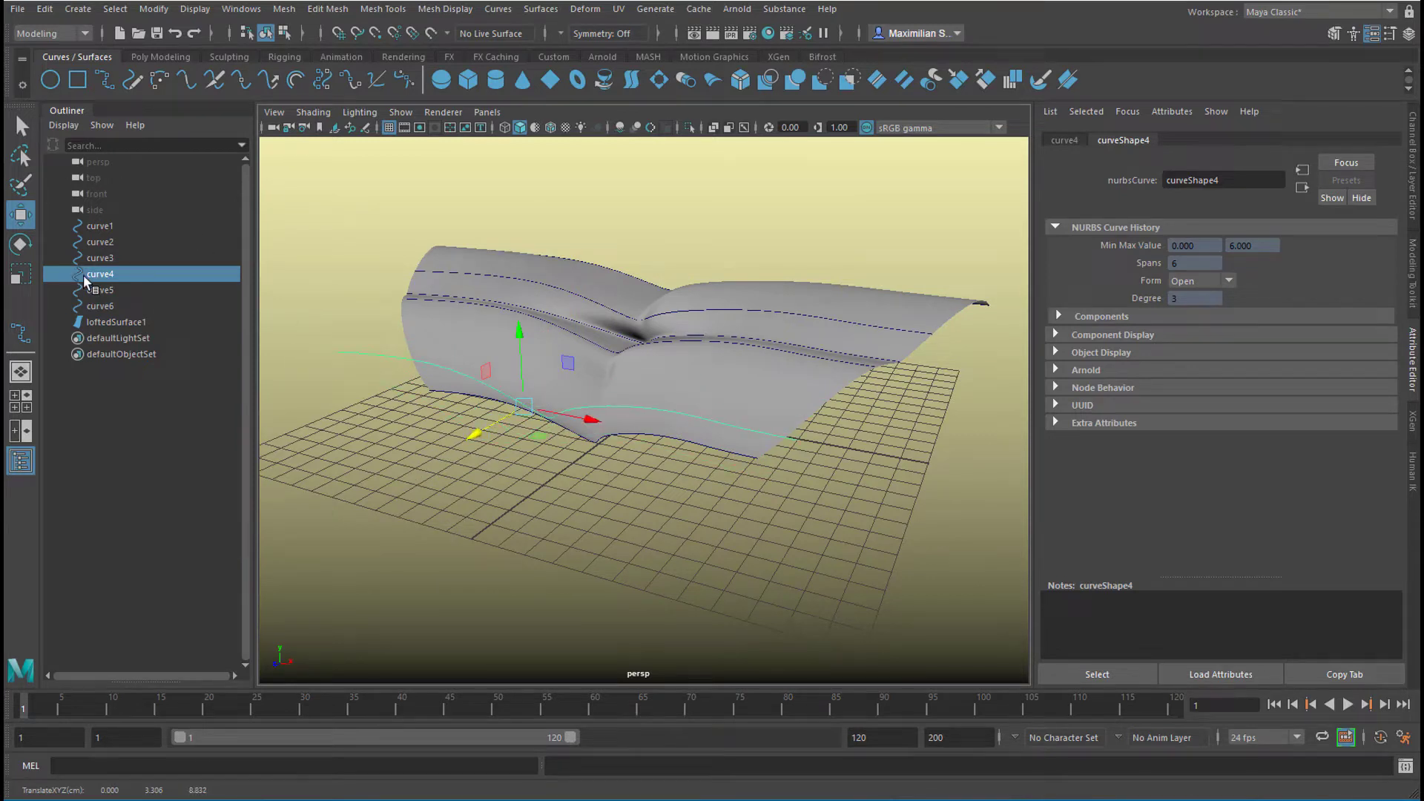
# - Delete all six source curves, curve1 to curve6, keeping the lofted surface
pyautogui.click(104, 226)
pyautogui.keyDown('shift'); pyautogui.click(113, 305); pyautogui.keyUp('shift')
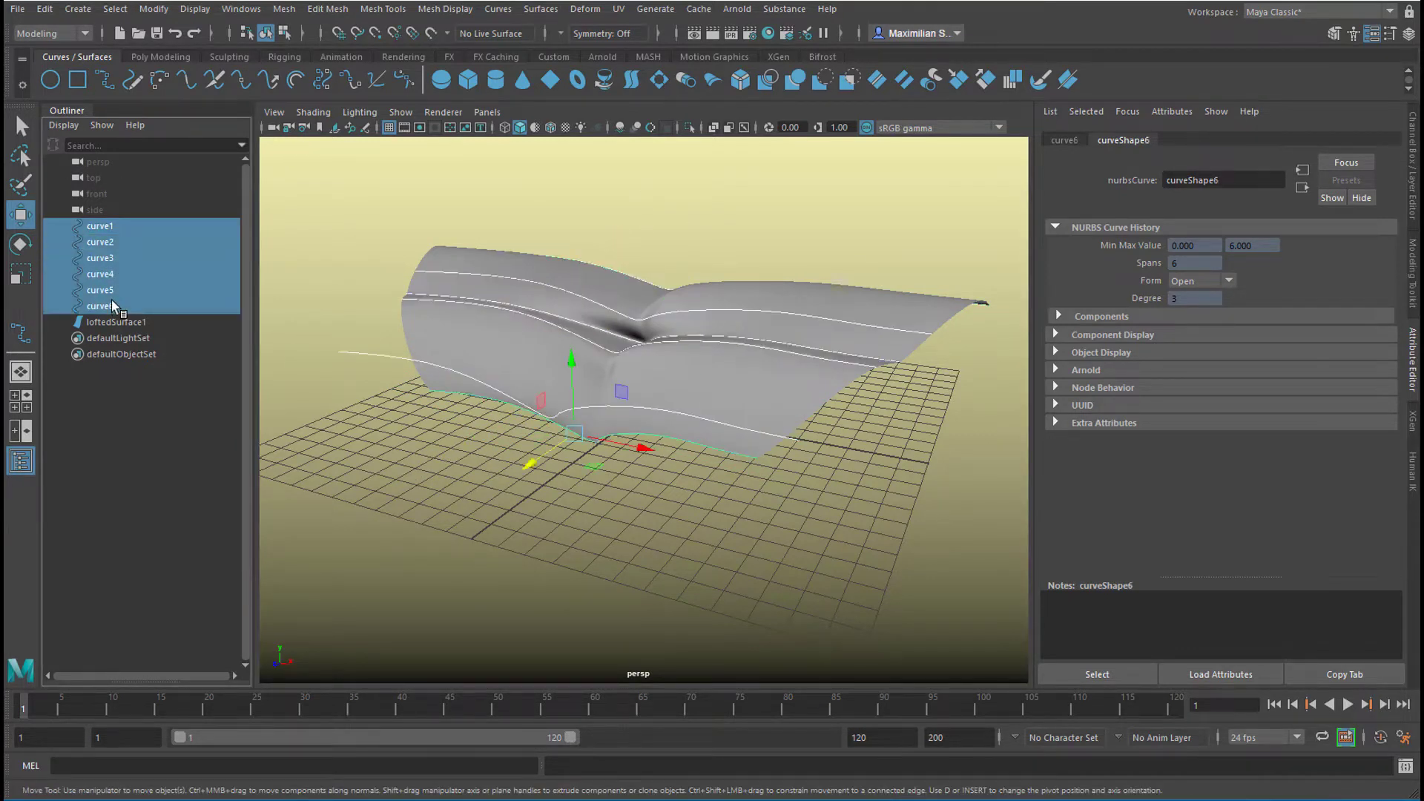
pyautogui.press('Delete')
# - In the top view, draw two curved lines crossing the surface lengthwise between its left side and central crease, extending past both edges
pyautogui.moveTo(114, 304); pyautogui.dragTo(114, 245)
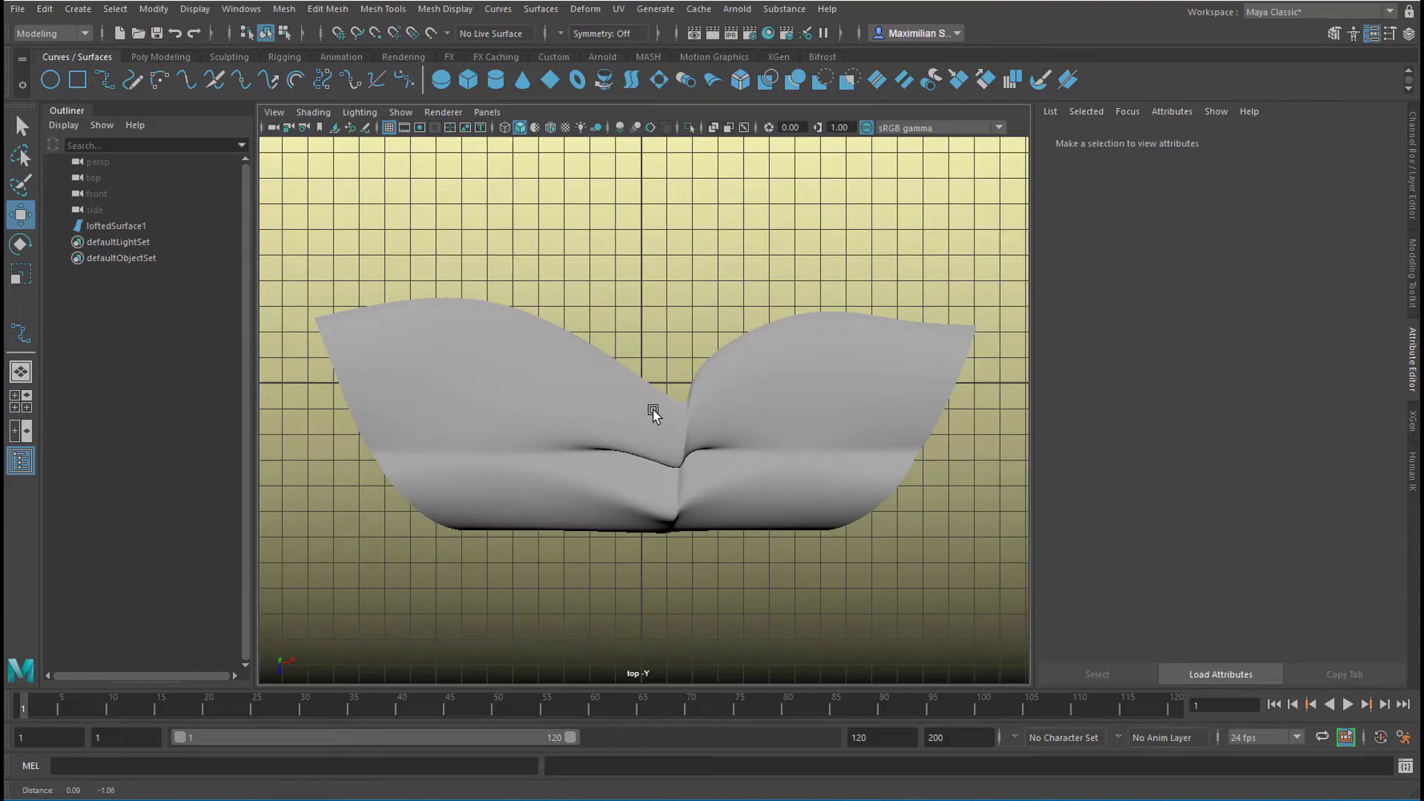
pyautogui.click(105, 79)
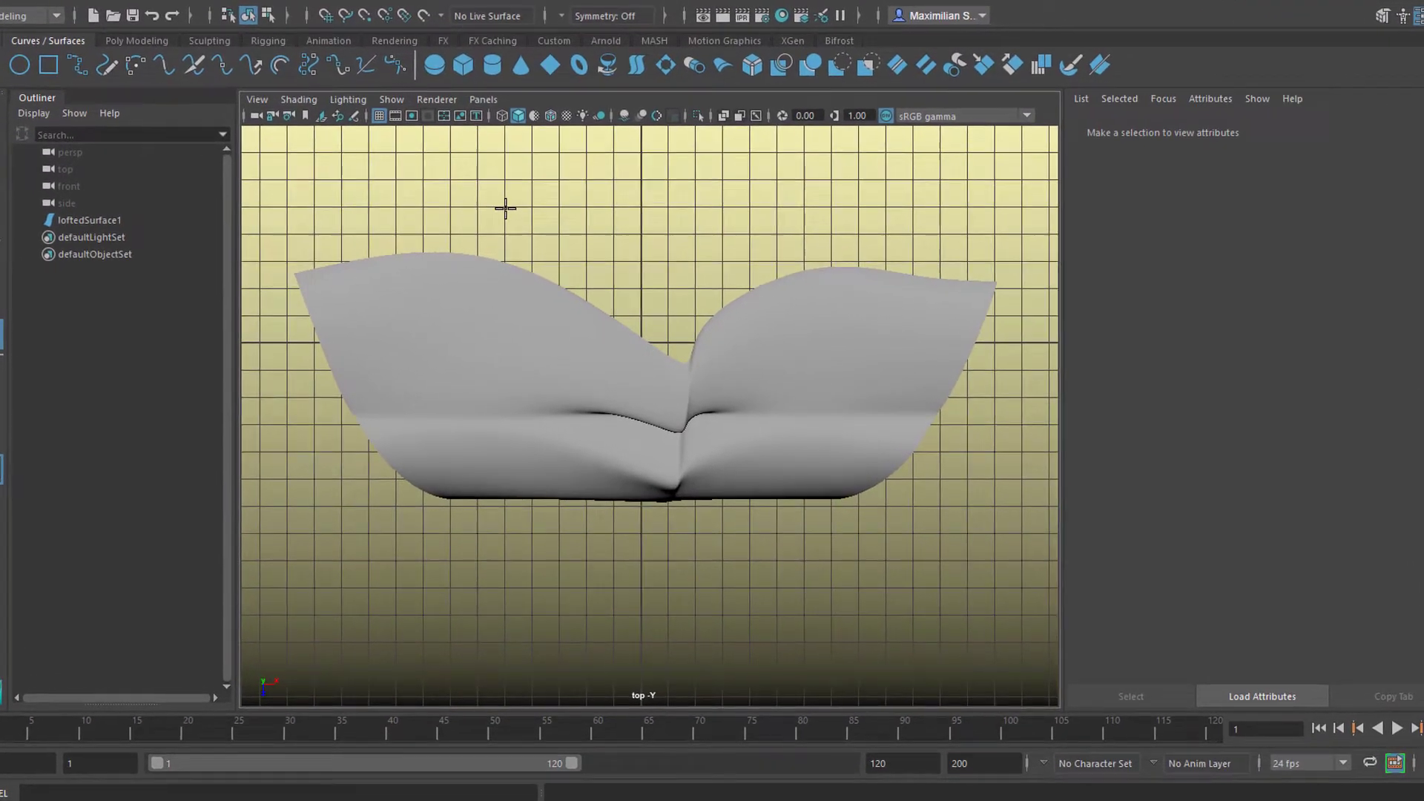
pyautogui.click(527, 205)
pyautogui.click(496, 291)
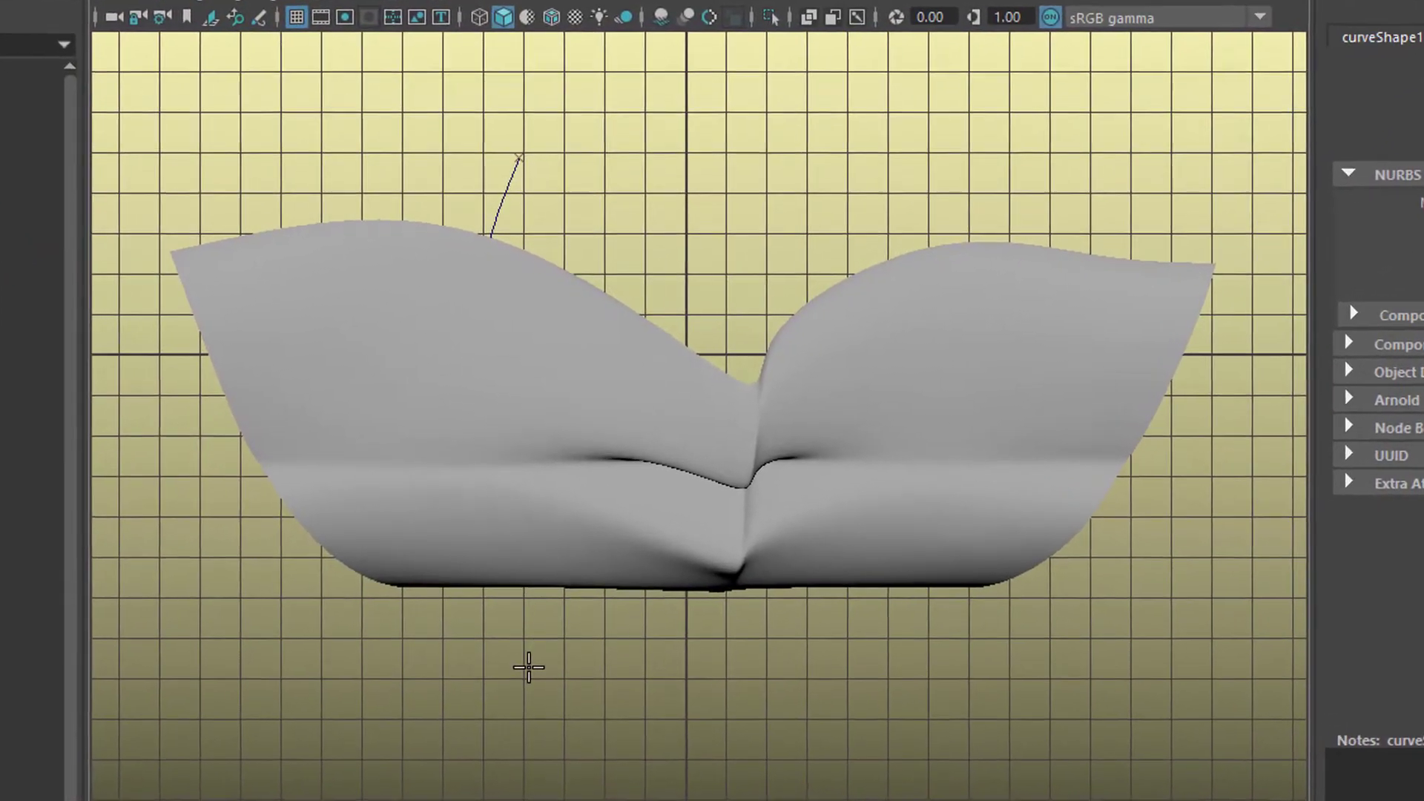
pyautogui.click(426, 651)
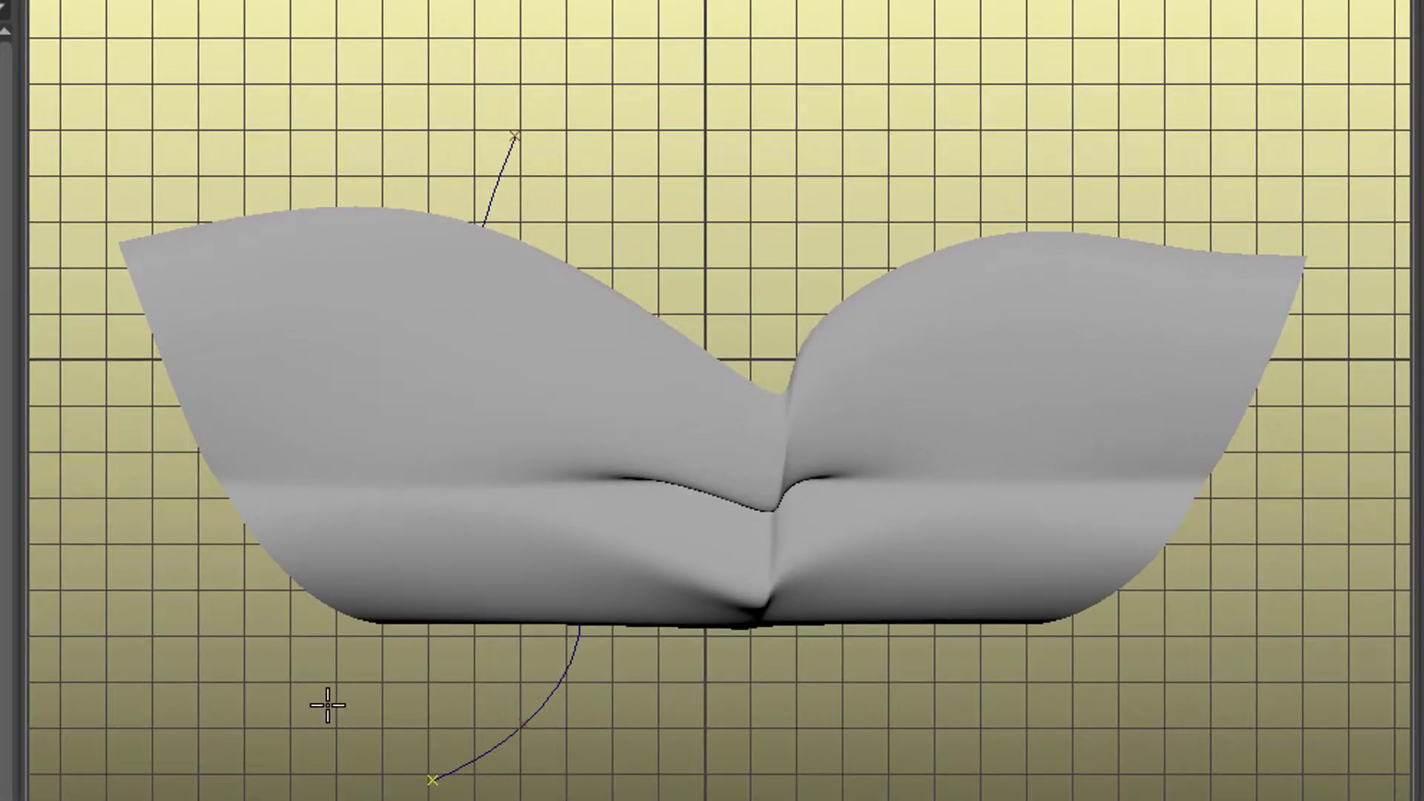
pyautogui.press('Return')
pyautogui.press('w')
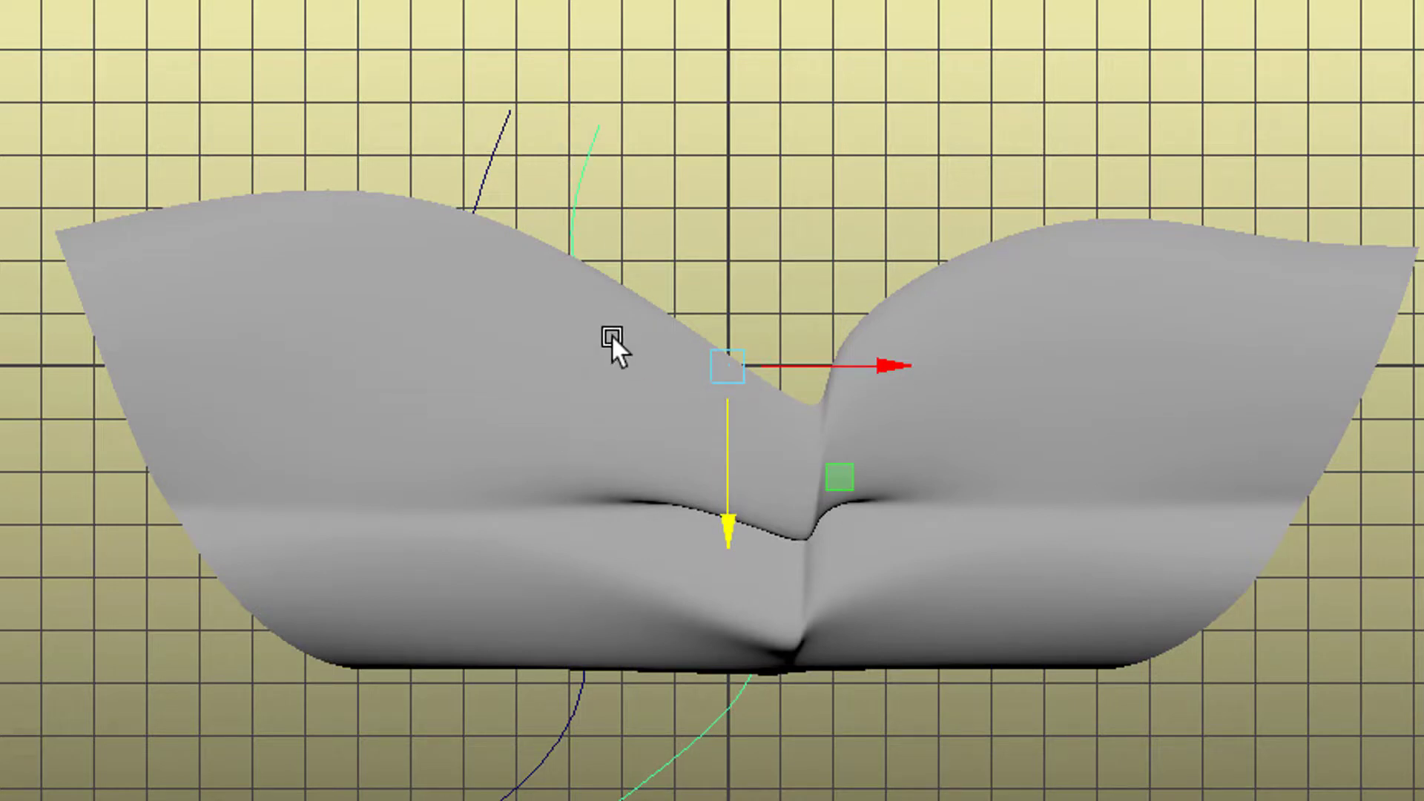
# - Project both drawn curves onto the lofted surface from the top view
pyautogui.keyDown('shift'); pyautogui.click(500, 126); pyautogui.keyUp('shift')
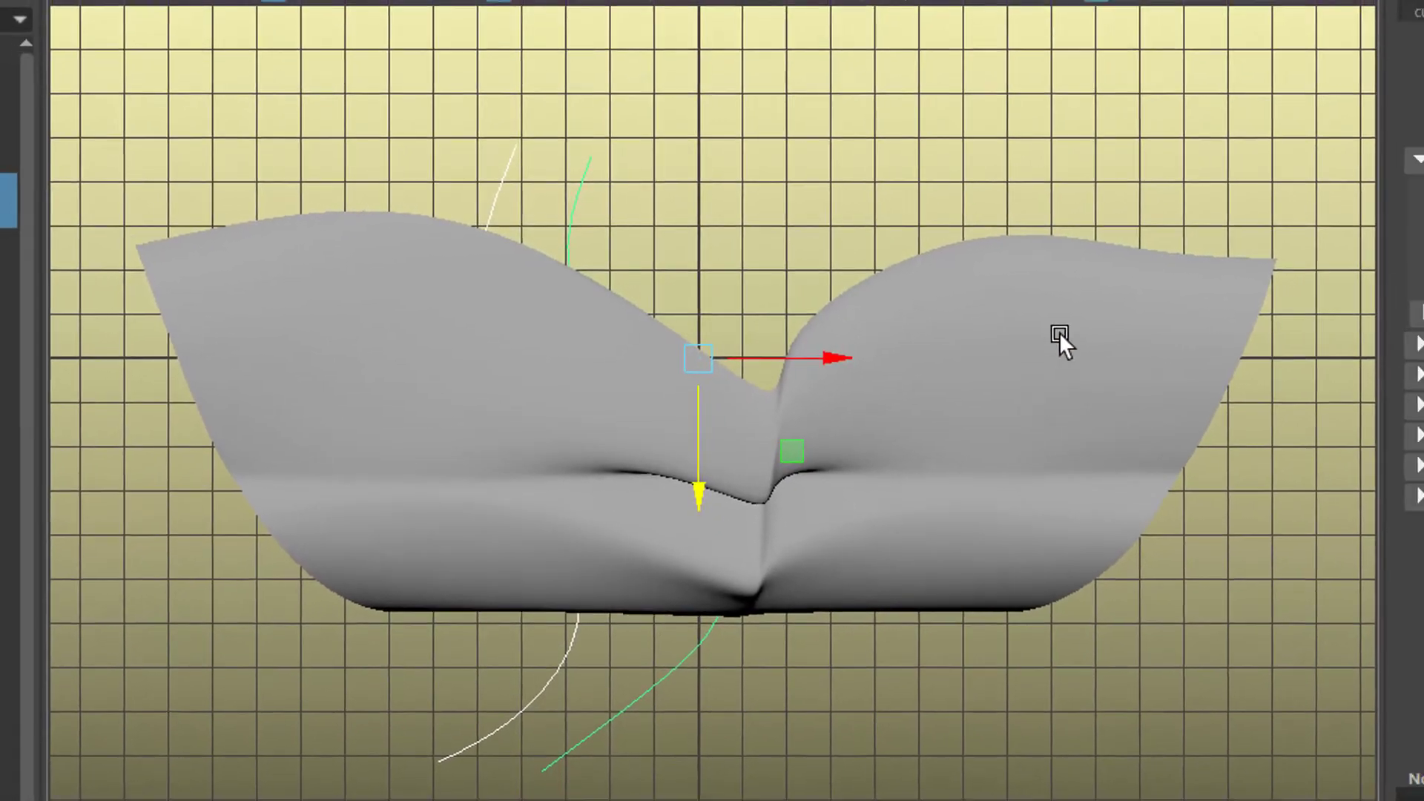
pyautogui.keyDown('shift'); pyautogui.click(1102, 341); pyautogui.keyUp('shift')
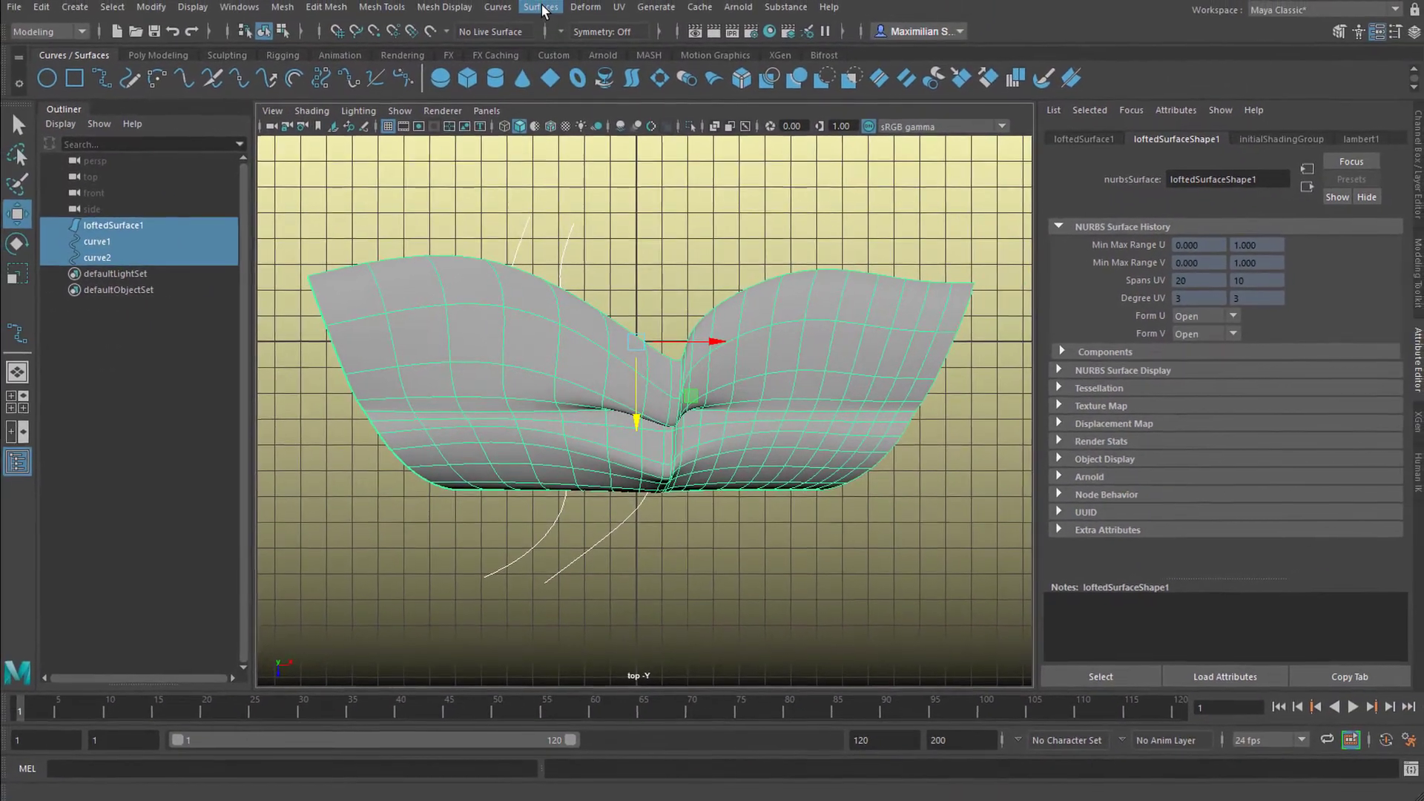
pyautogui.click(541, 9)
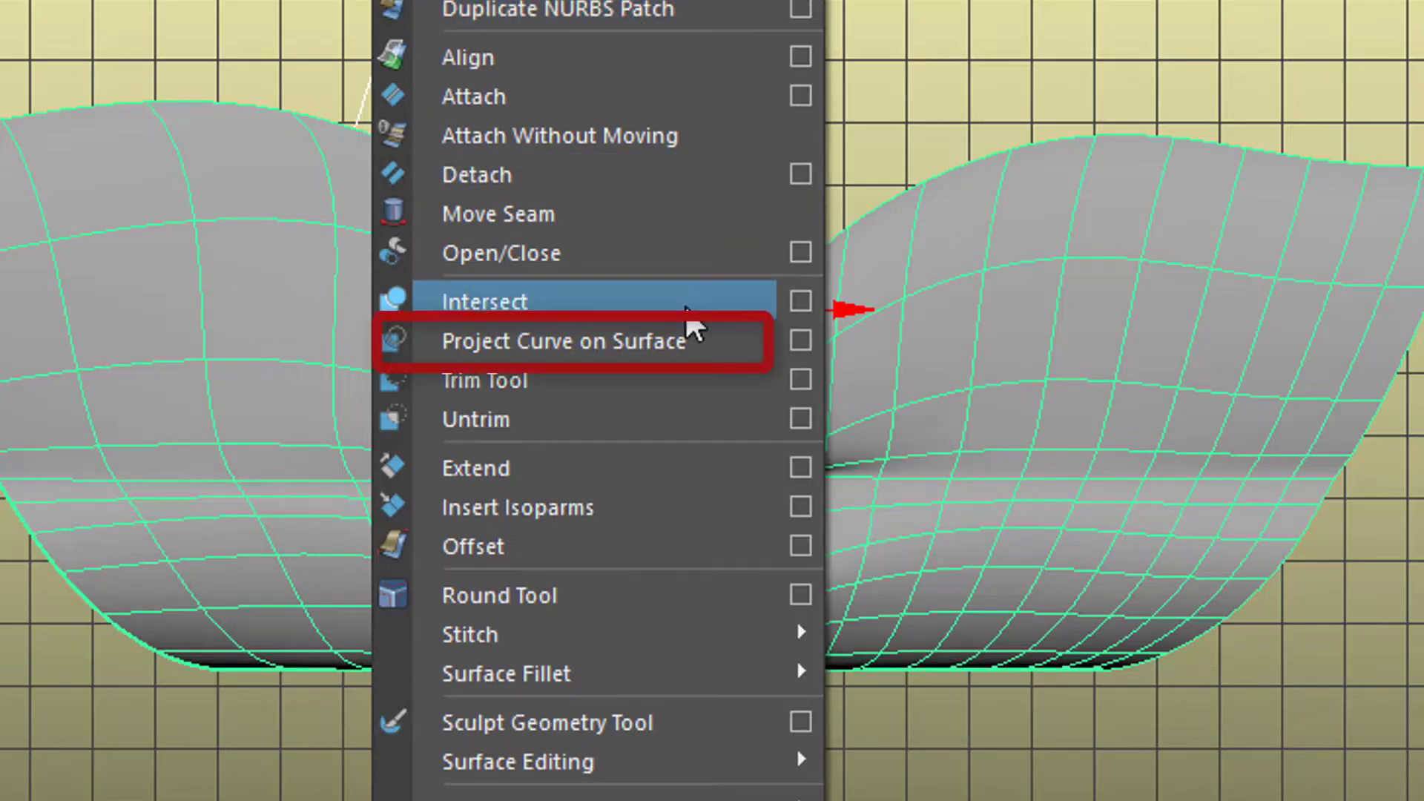
pyautogui.click(706, 345)
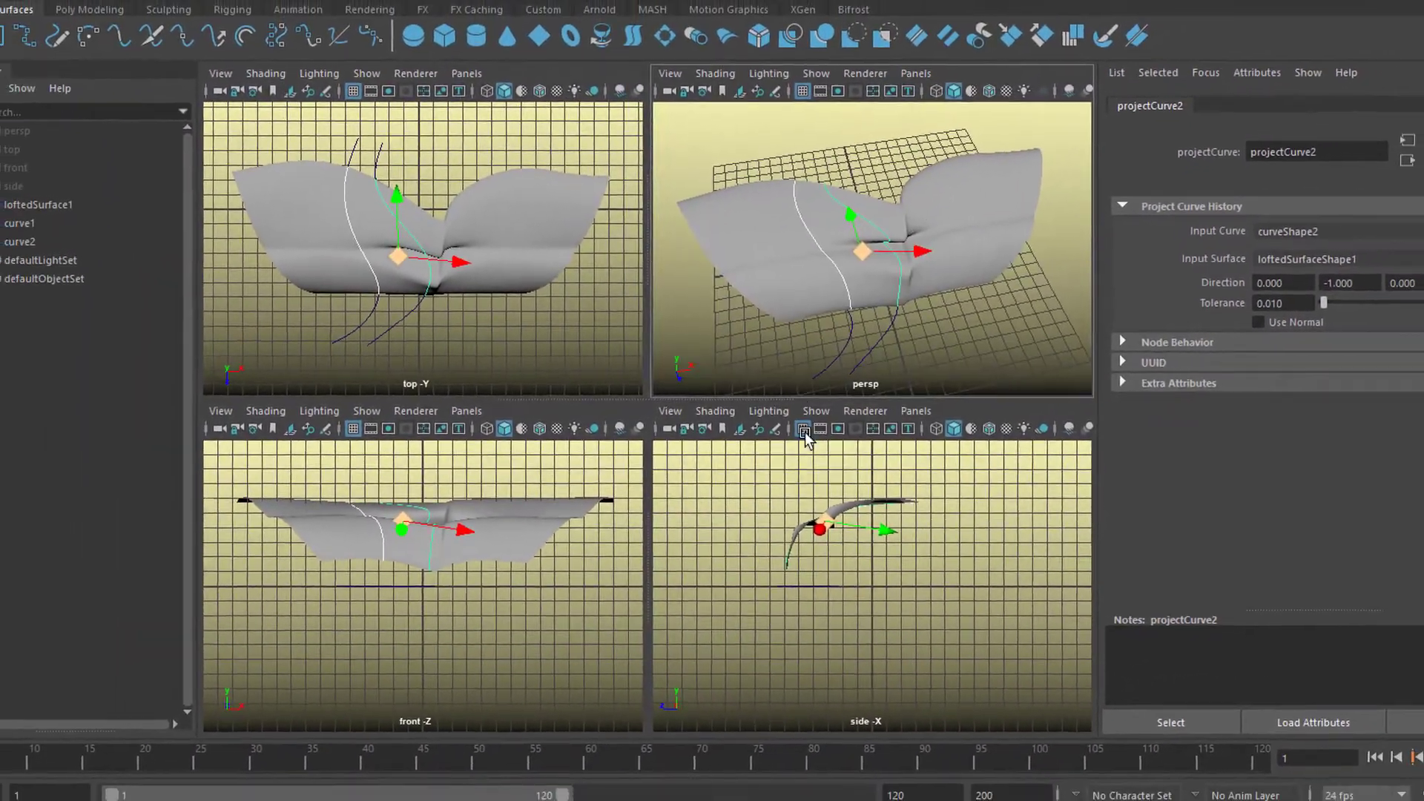
# - In the perspective view, select the projected curve nearer the central crease and slide it along the surface
pyautogui.press('space')
pyautogui.keyDown('alt'); pyautogui.moveTo(762, 460); pyautogui.dragTo(651, 359); pyautogui.keyUp('alt')
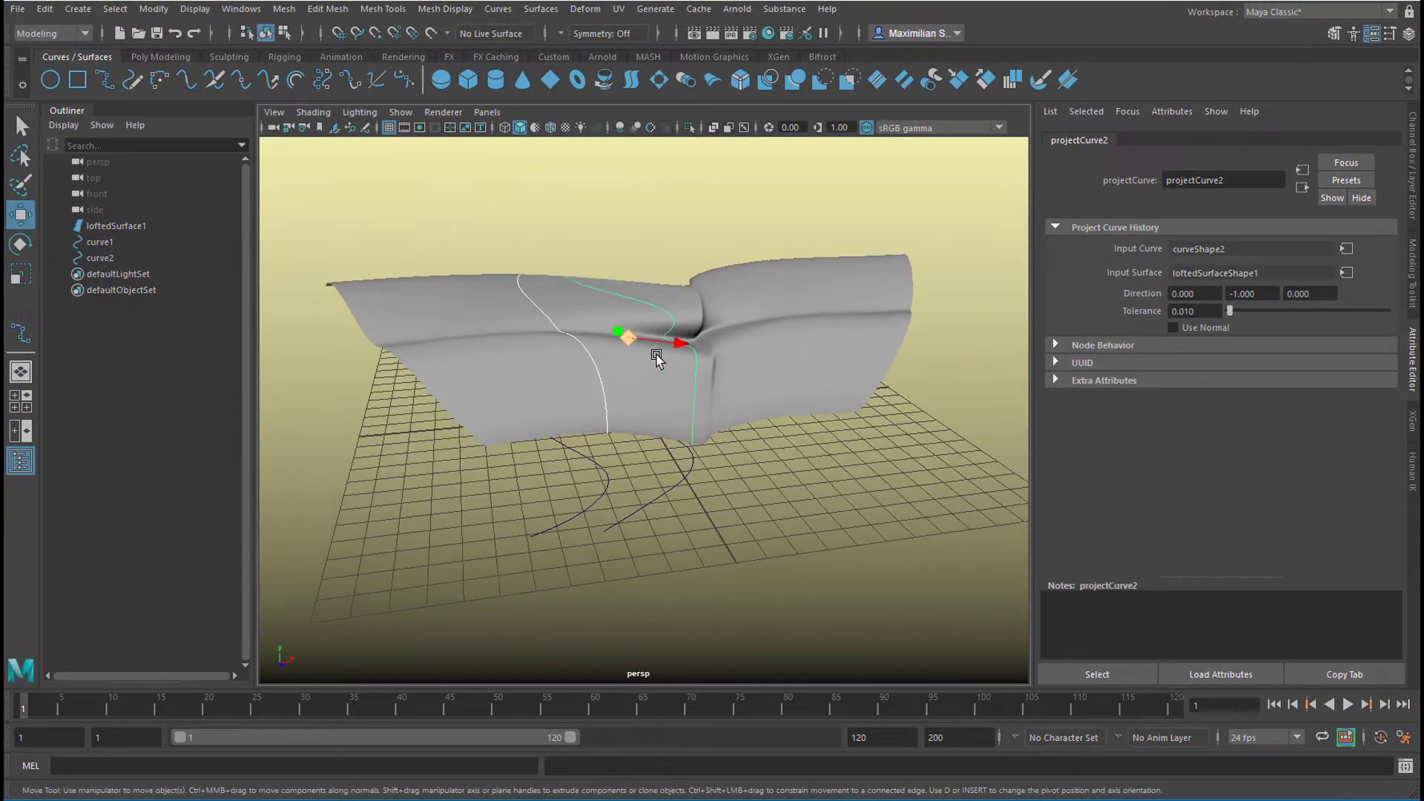
pyautogui.click(690, 406)
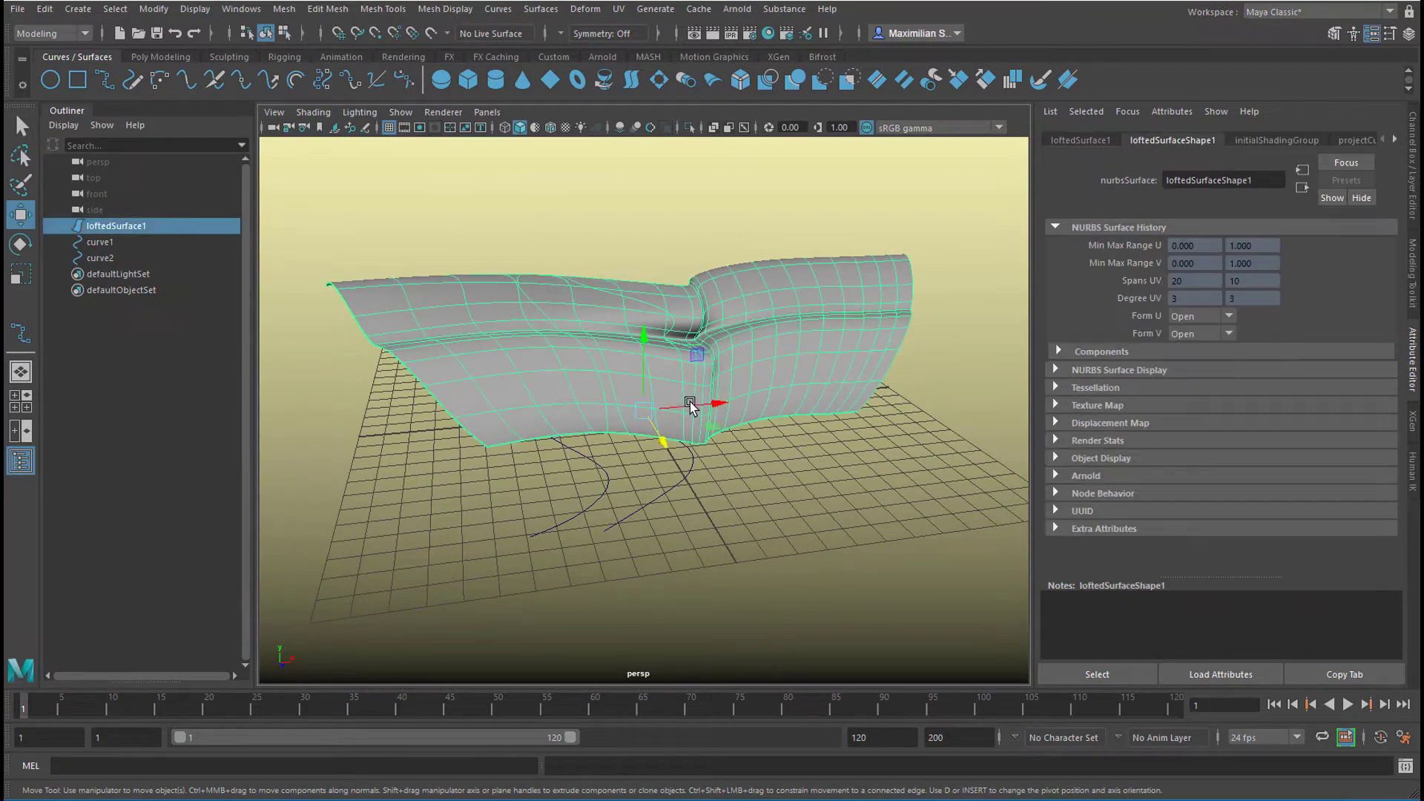
pyautogui.click(638, 302)
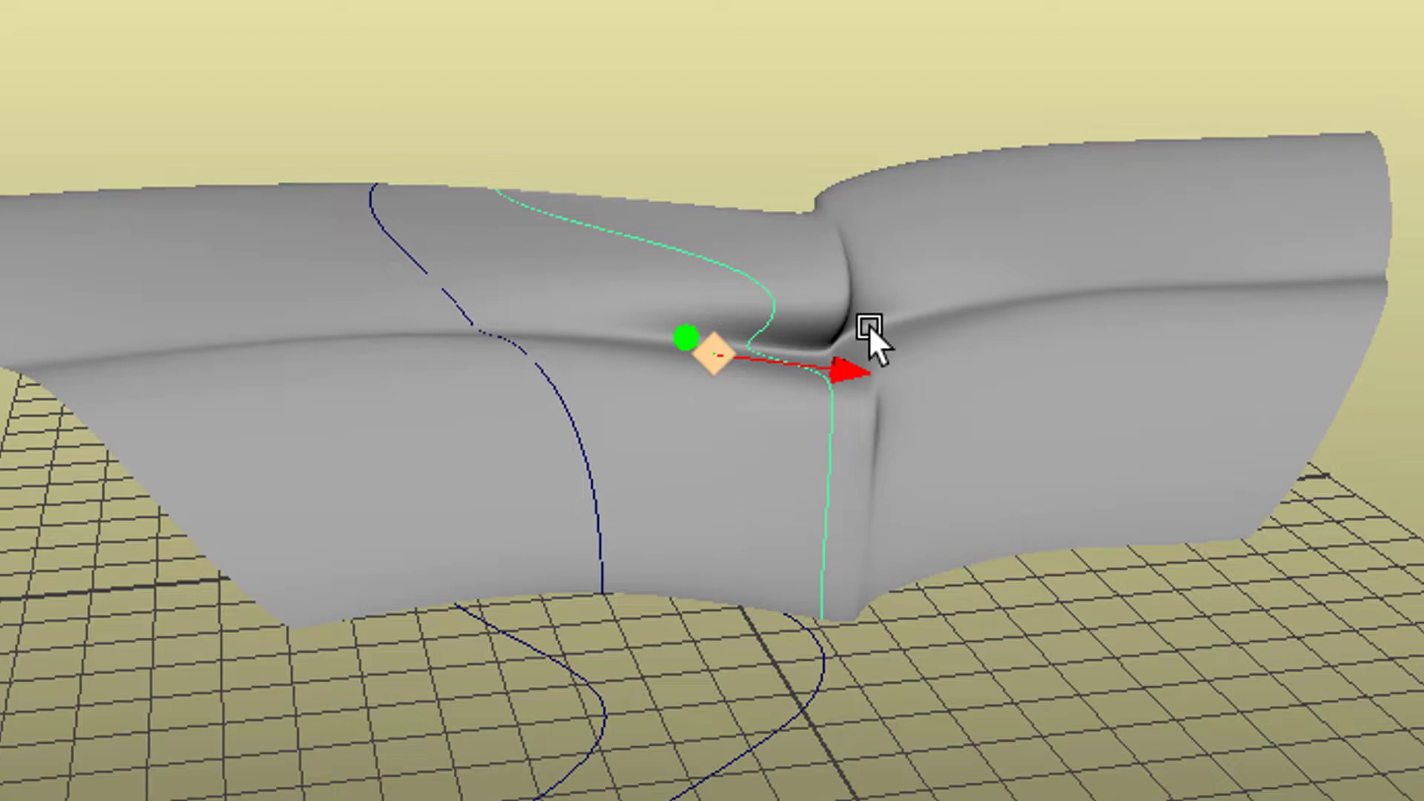
pyautogui.moveTo(841, 361); pyautogui.dragTo(808, 376)
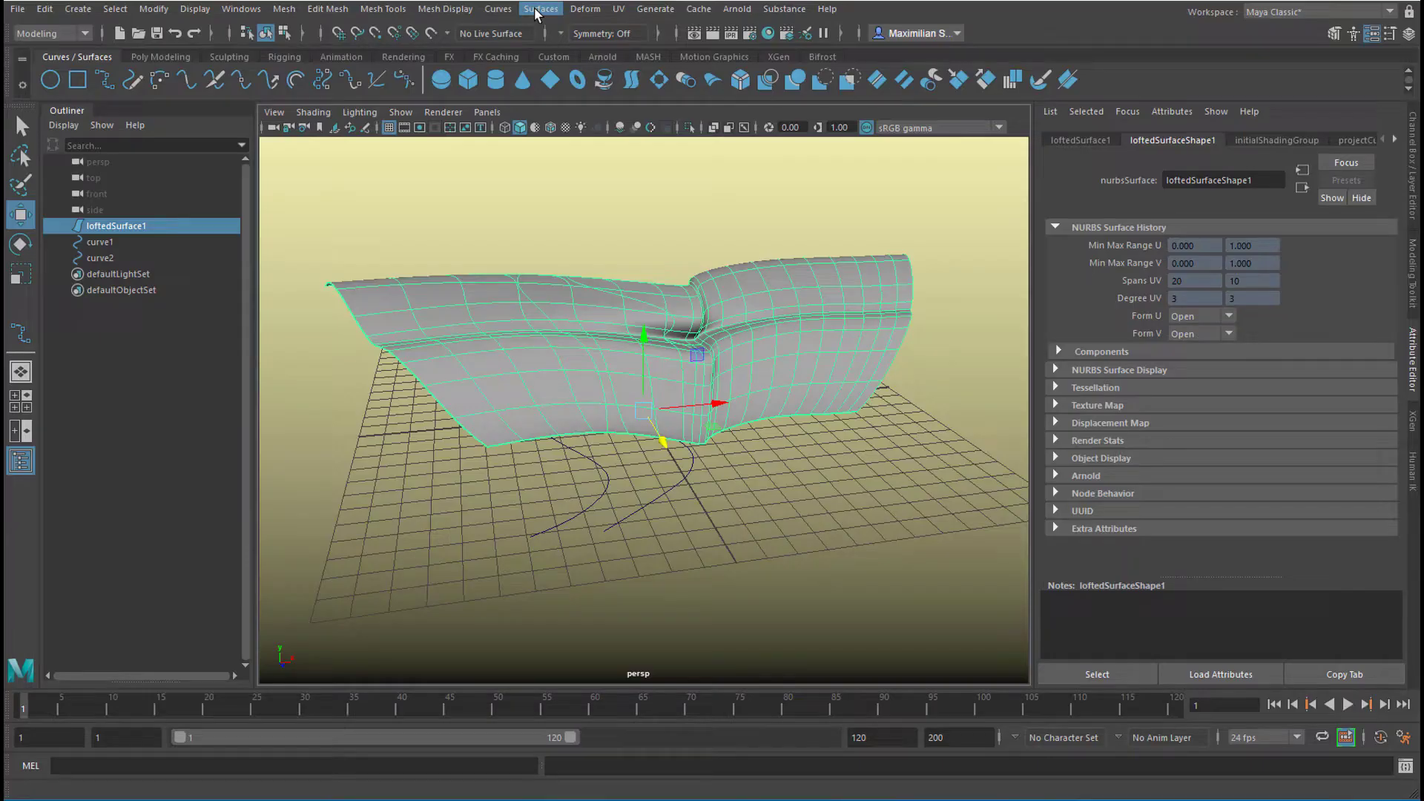
# - Trim the lofted surface along its two projected curves, keeping both outer regions and removing the strip between them
pyautogui.click(539, 8)
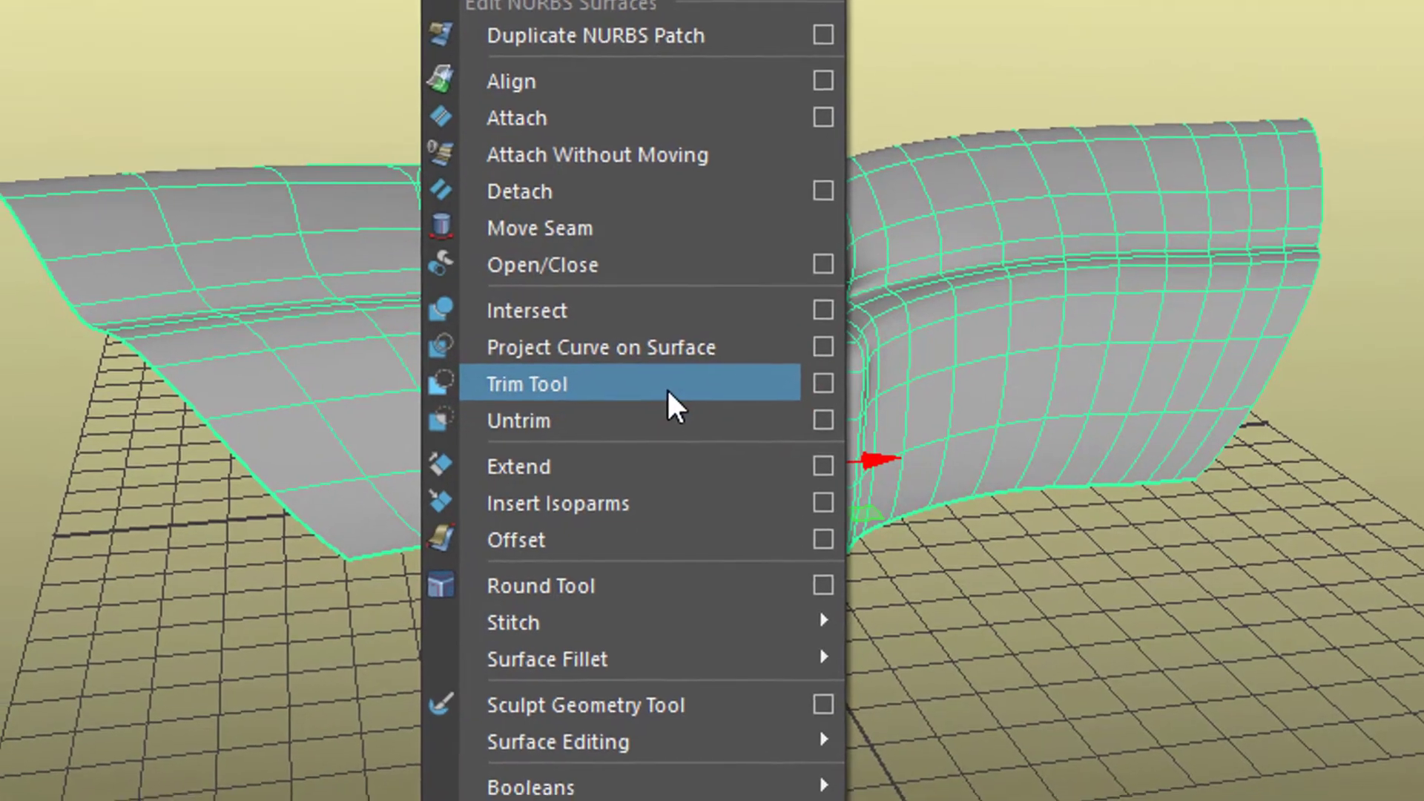
pyautogui.click(660, 404)
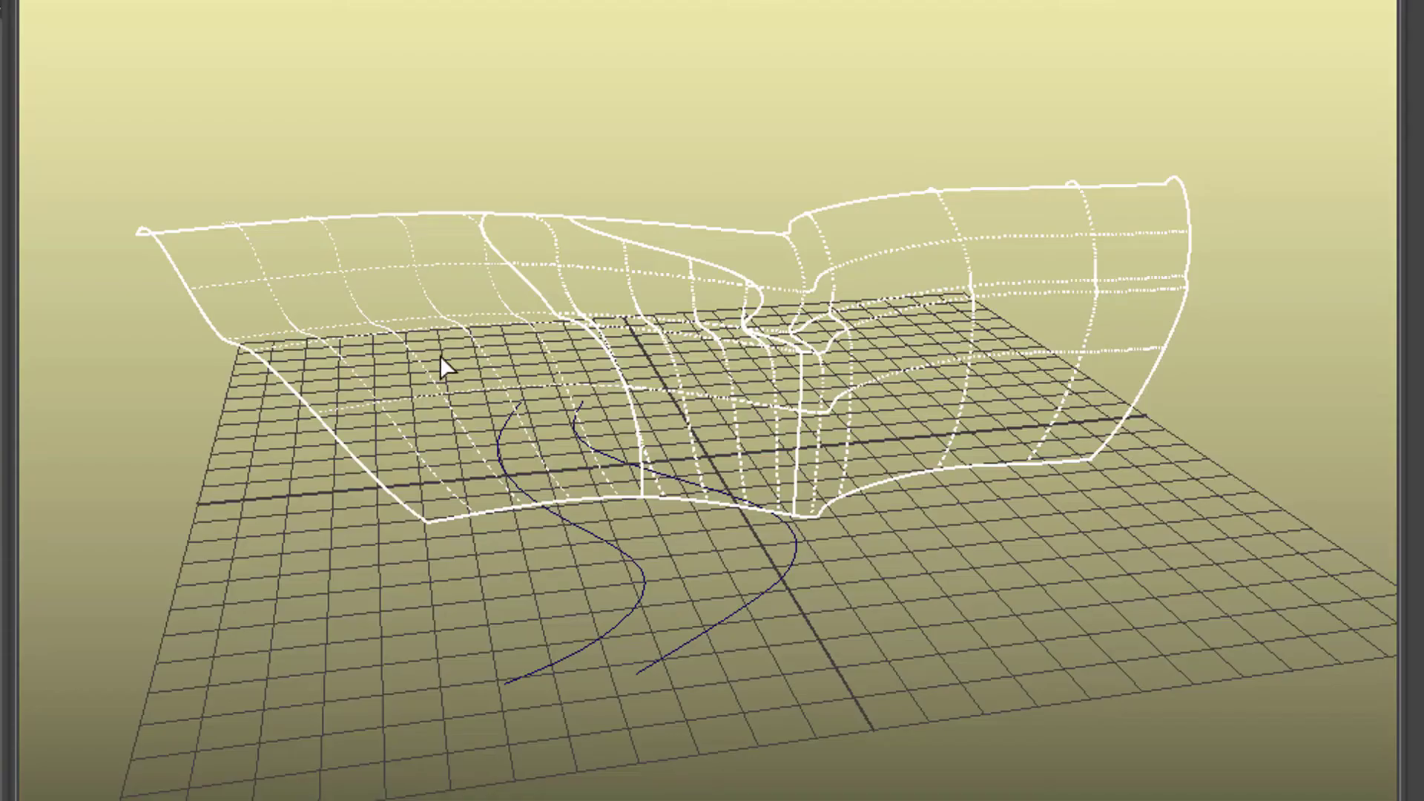
pyautogui.click(442, 361)
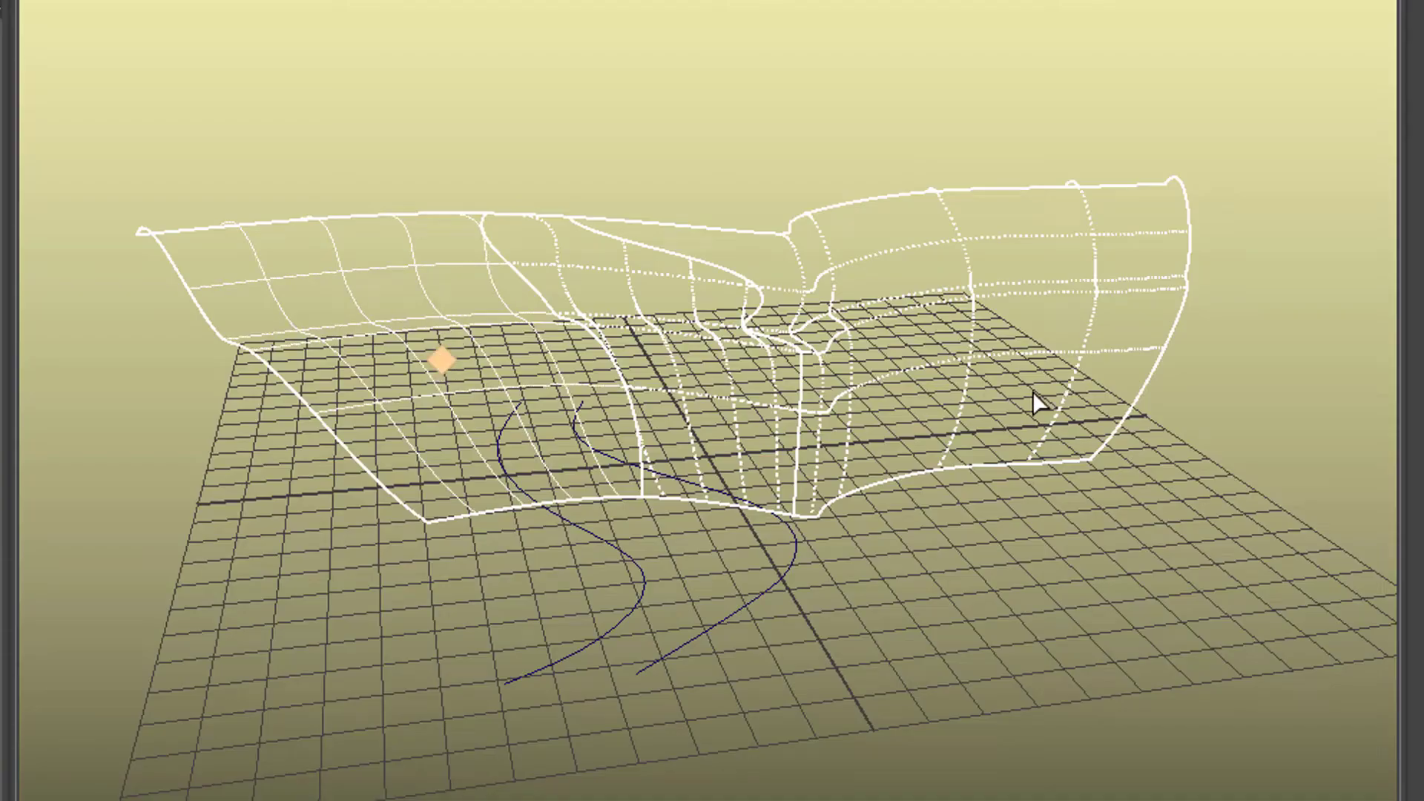
pyautogui.click(1027, 305)
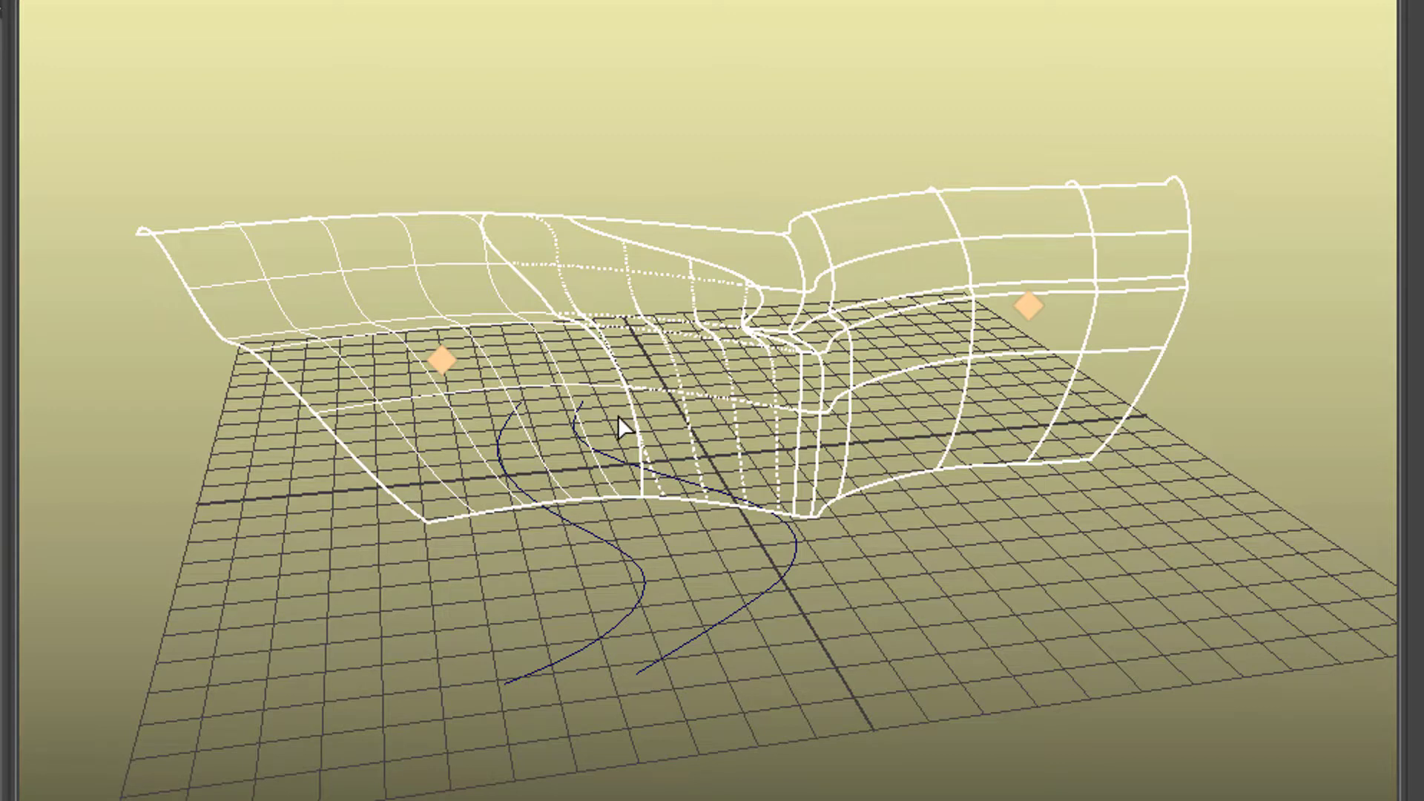
pyautogui.press('5')
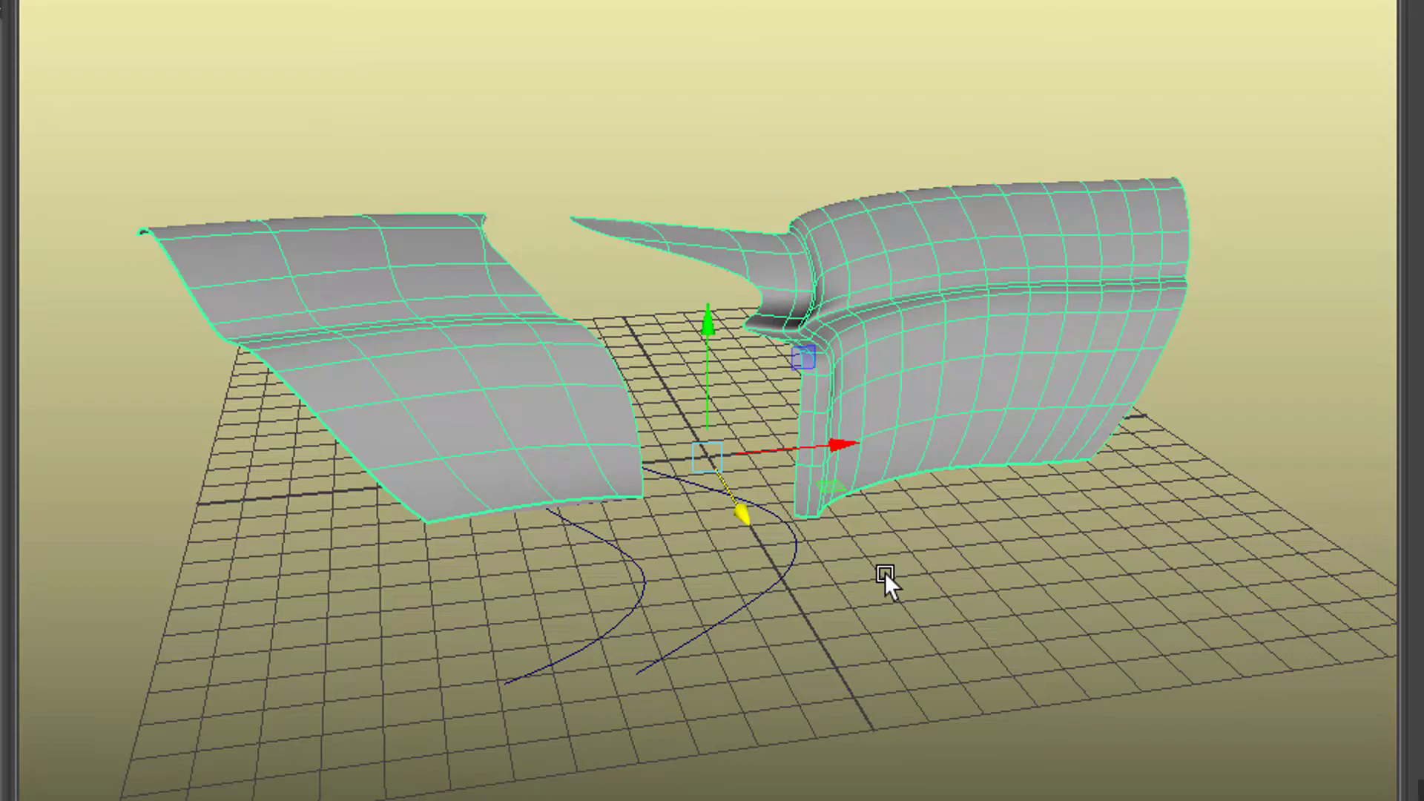
# - Add an Arnold Skydome Light to the scene and render it with Arnold
pyautogui.keyDown('alt'); pyautogui.moveTo(897, 556); pyautogui.dragTo(814, 593); pyautogui.keyUp('alt')
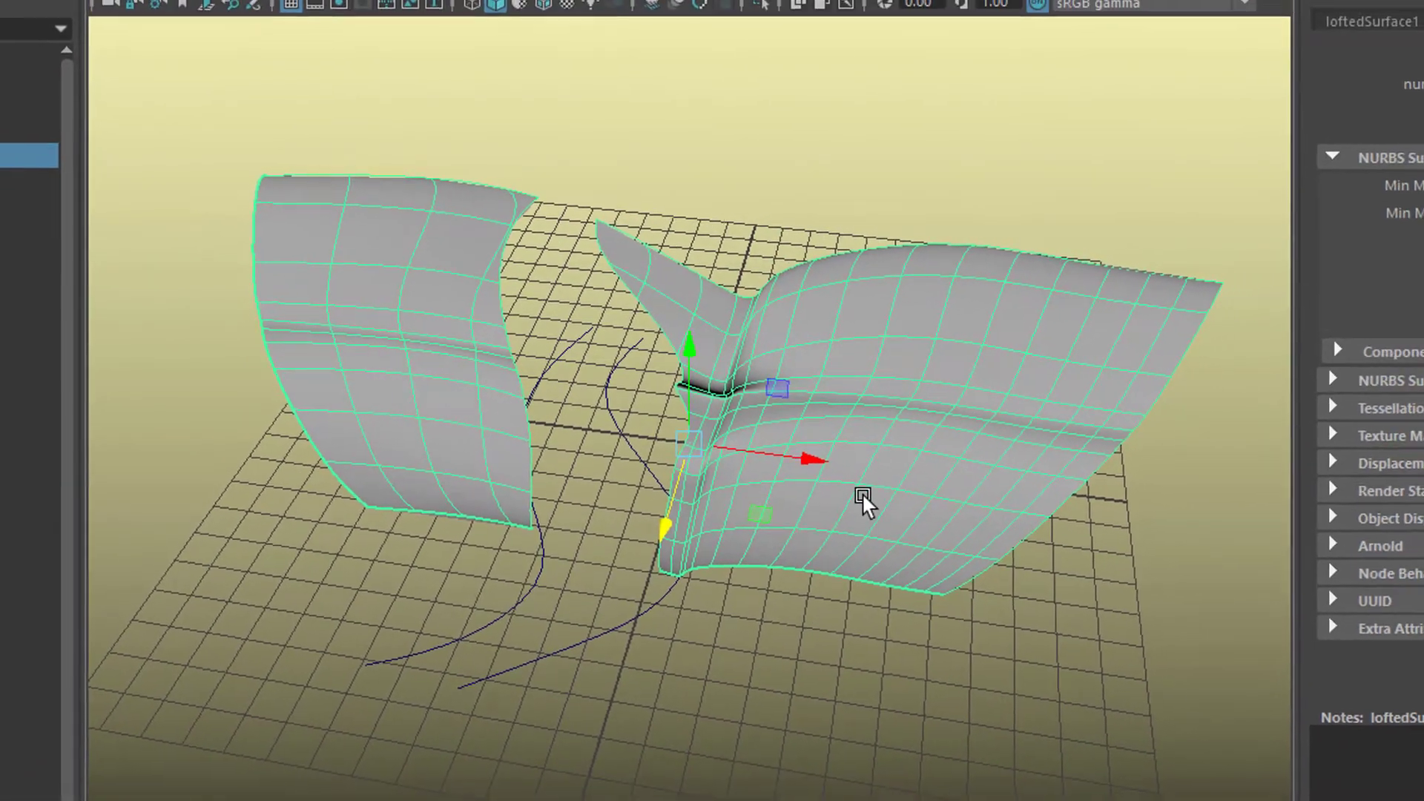
pyautogui.keyDown('alt'); pyautogui.moveTo(858, 496); pyautogui.dragTo(813, 461); pyautogui.keyUp('alt')
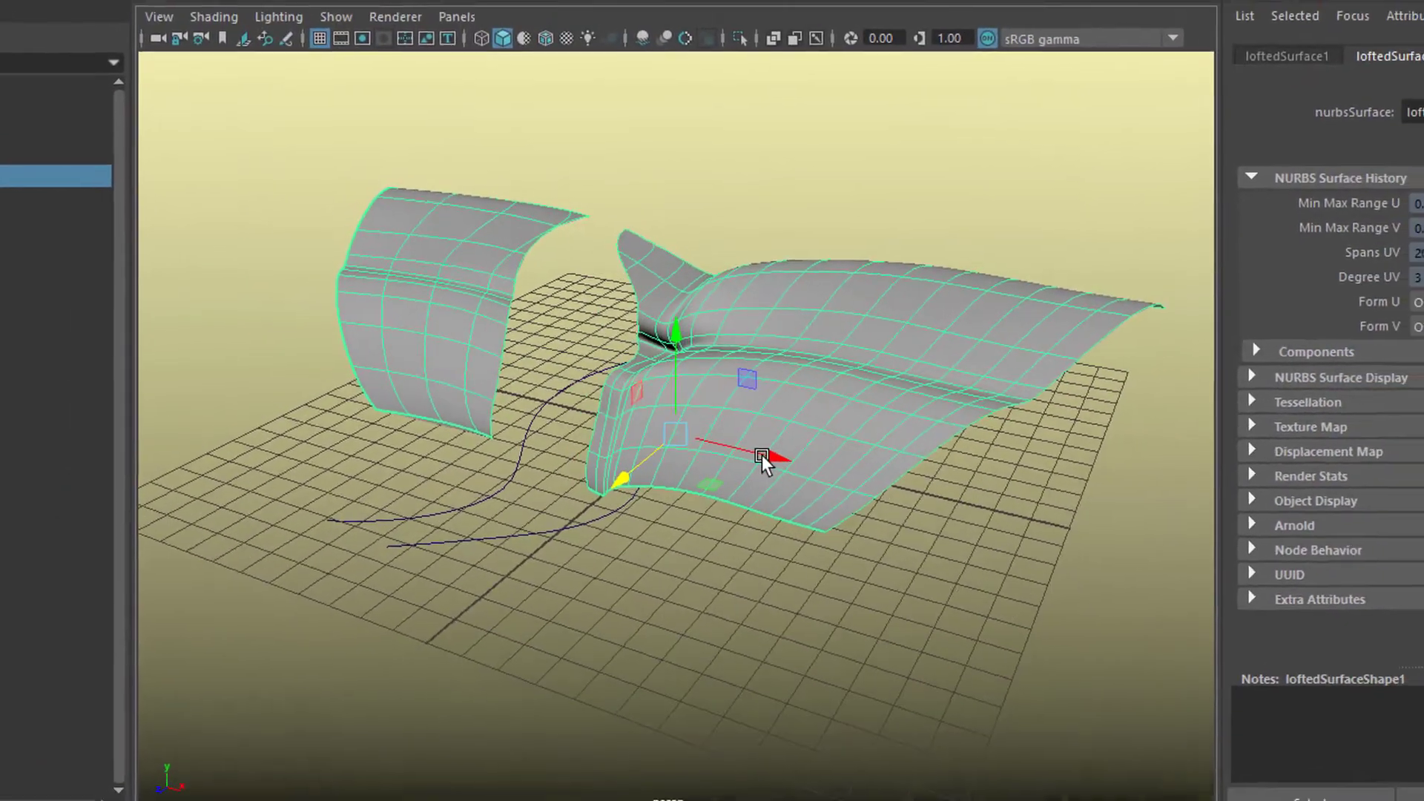
pyautogui.keyDown('alt'); pyautogui.moveTo(735, 463); pyautogui.dragTo(770, 521, button='right'); pyautogui.keyUp('alt')
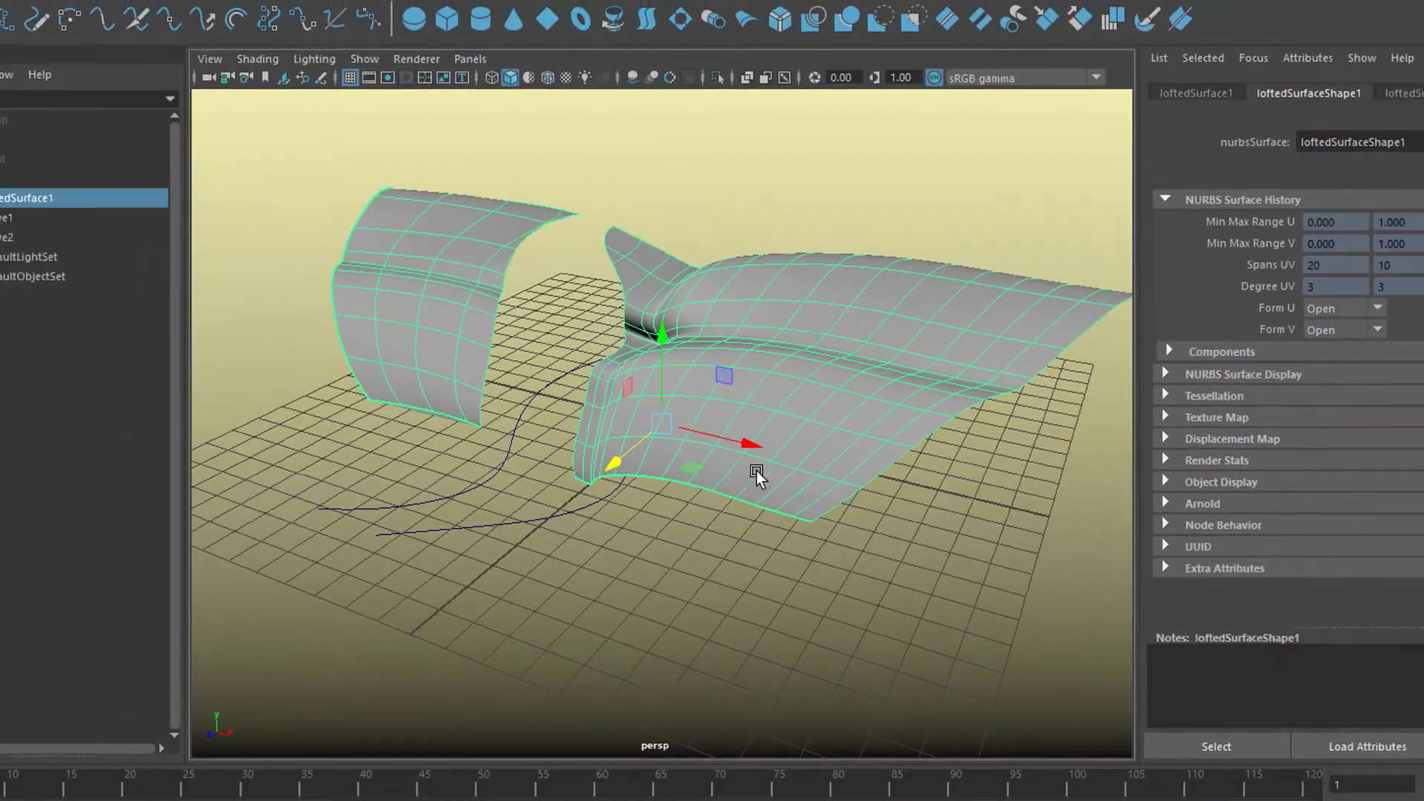
pyautogui.click(737, 8)
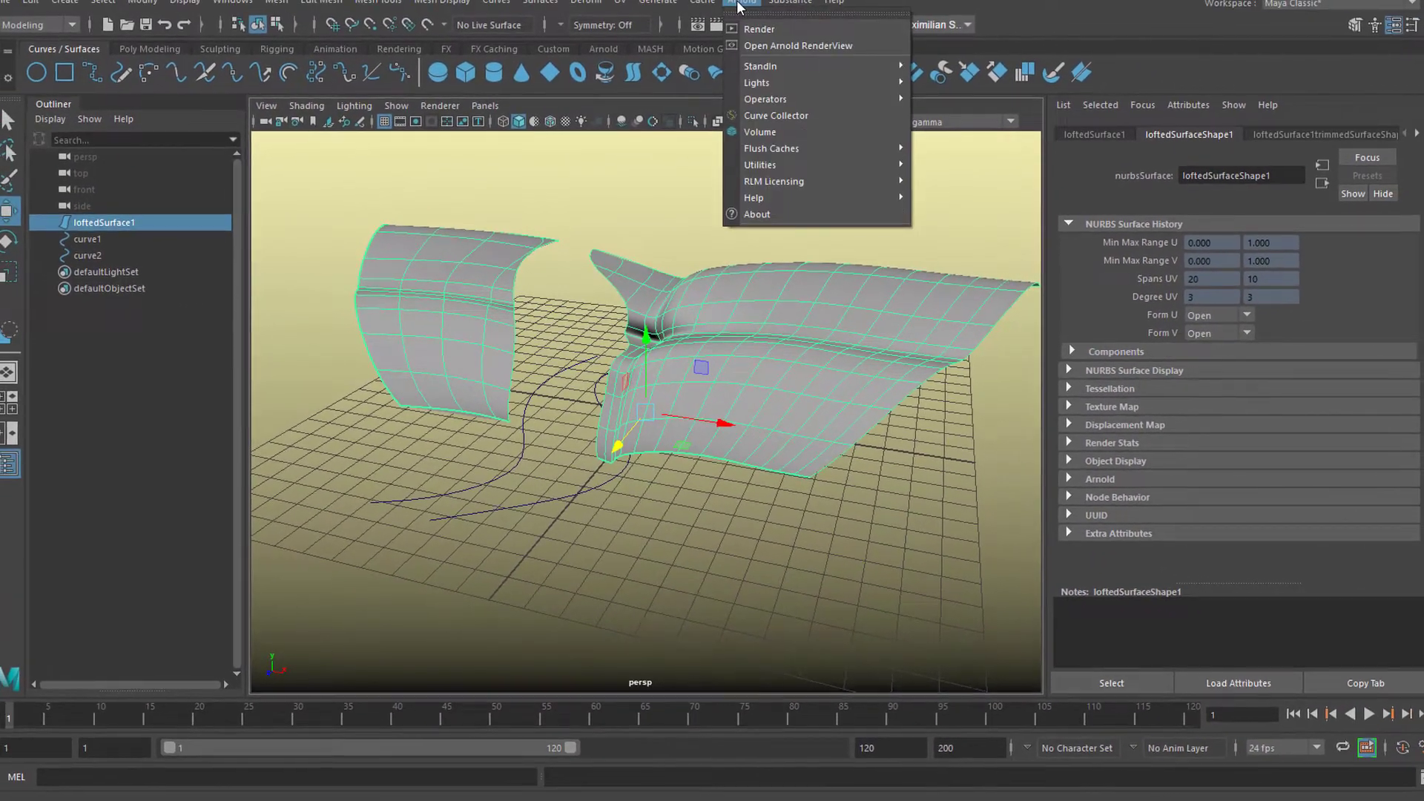
pyautogui.moveTo(777, 100)
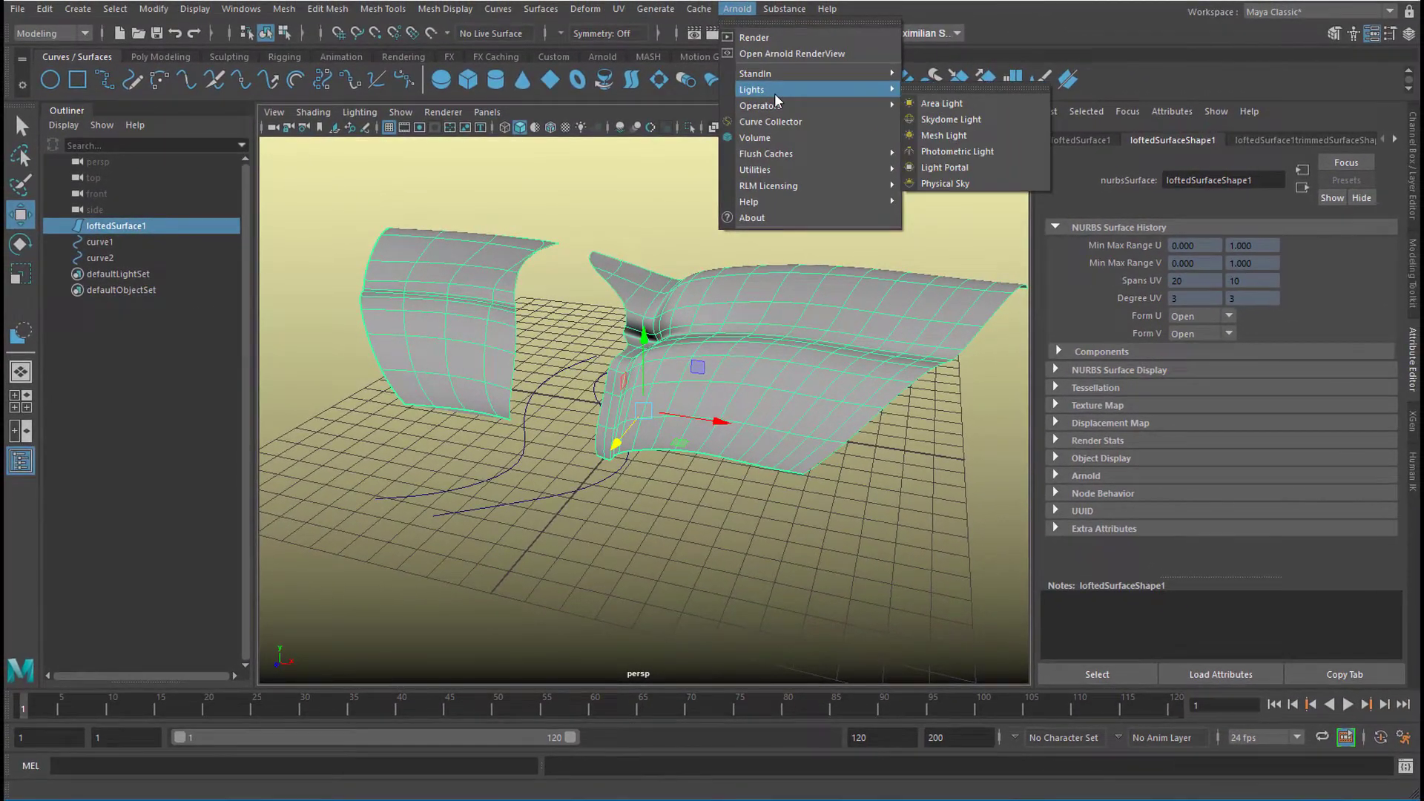
pyautogui.click(949, 119)
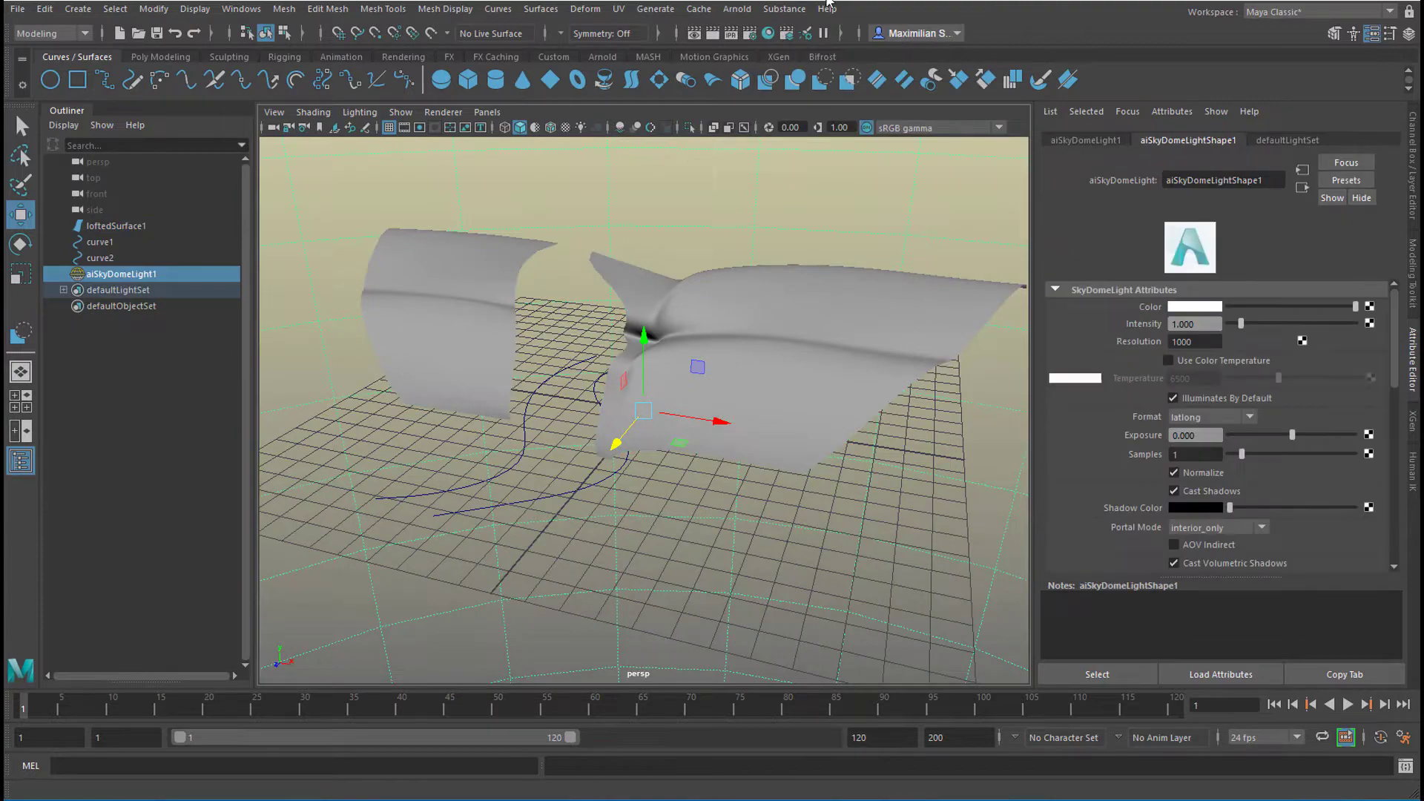
pyautogui.click(737, 8)
pyautogui.click(747, 37)
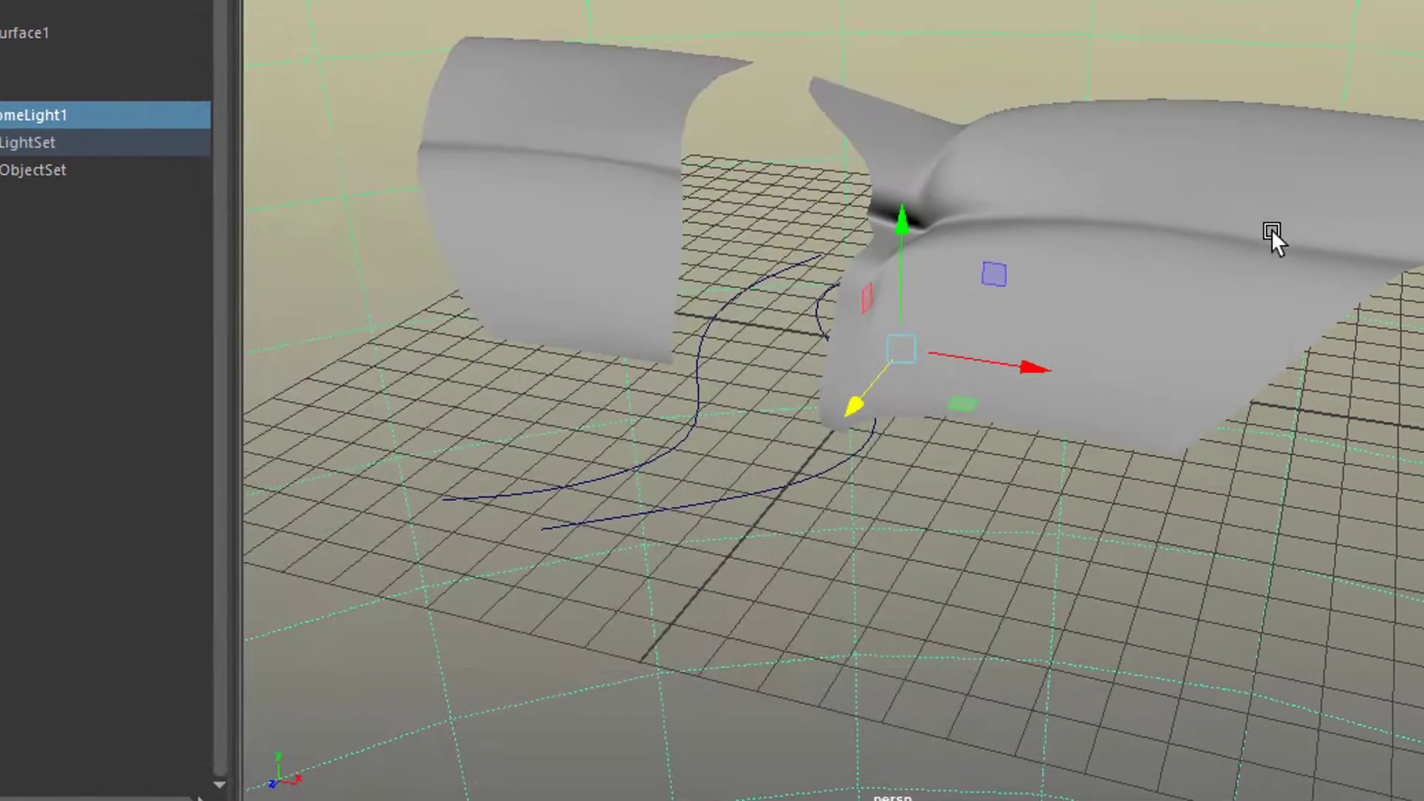
# - Assign a new Arnold aiToon material to the trimmed lofted surface
pyautogui.click(1186, 154)
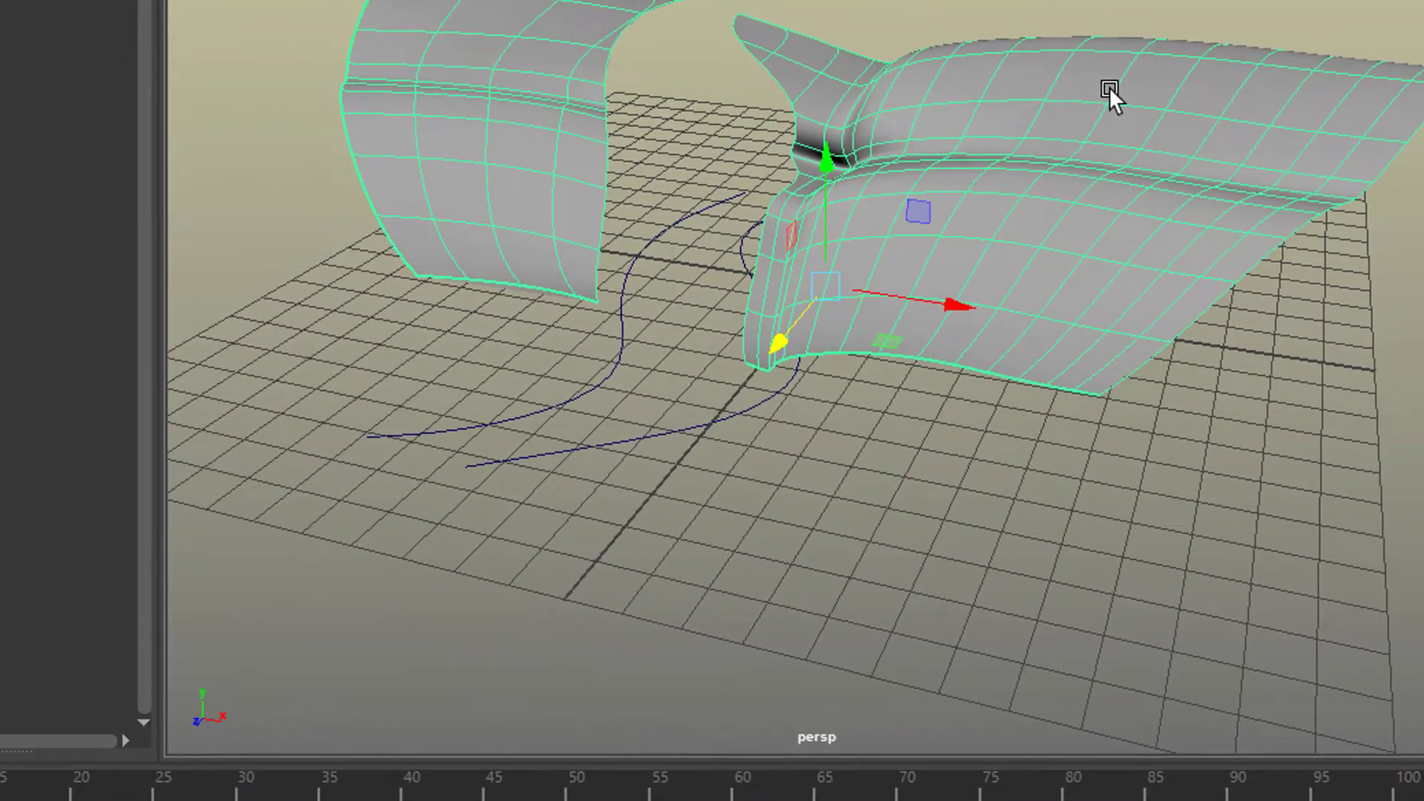
pyautogui.rightClick(1047, 99)
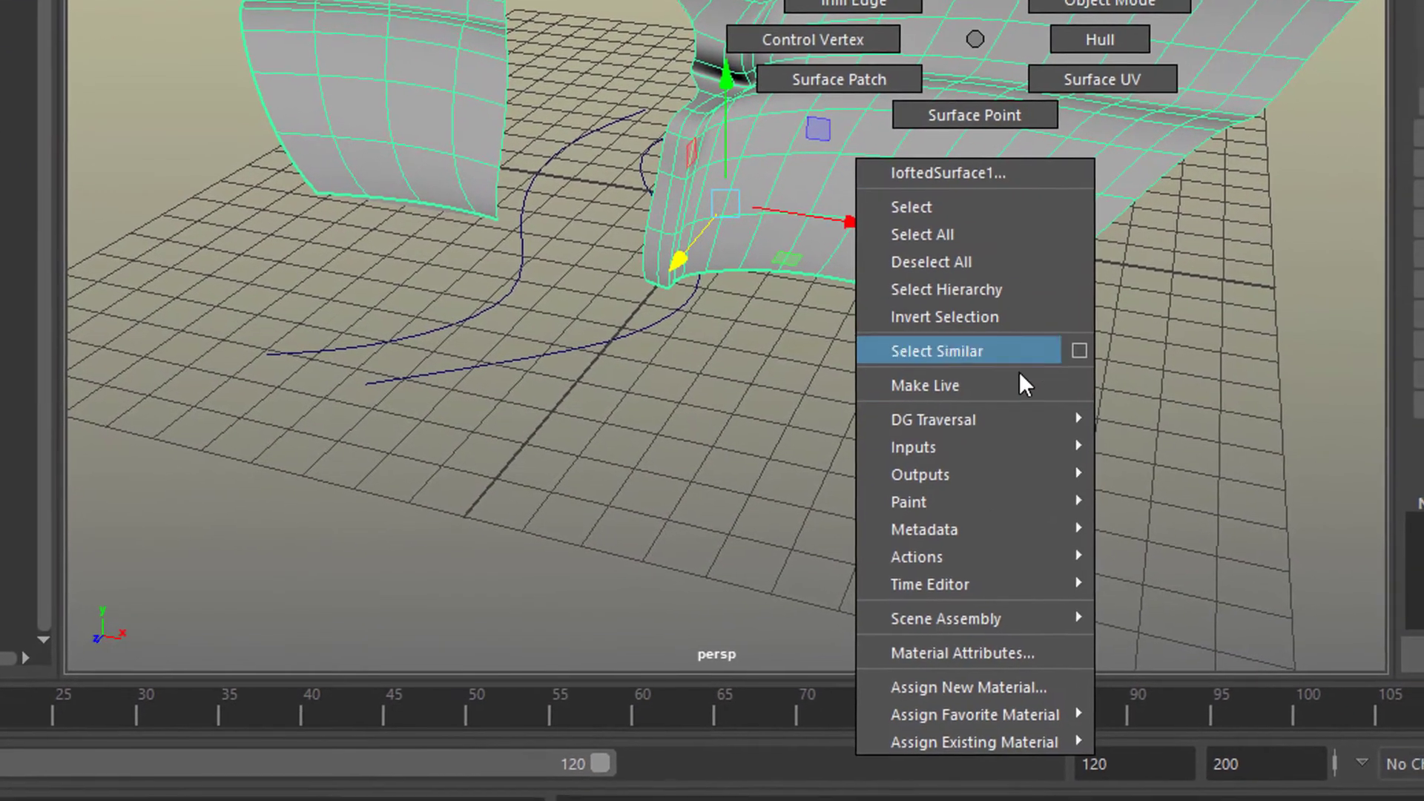
pyautogui.click(972, 687)
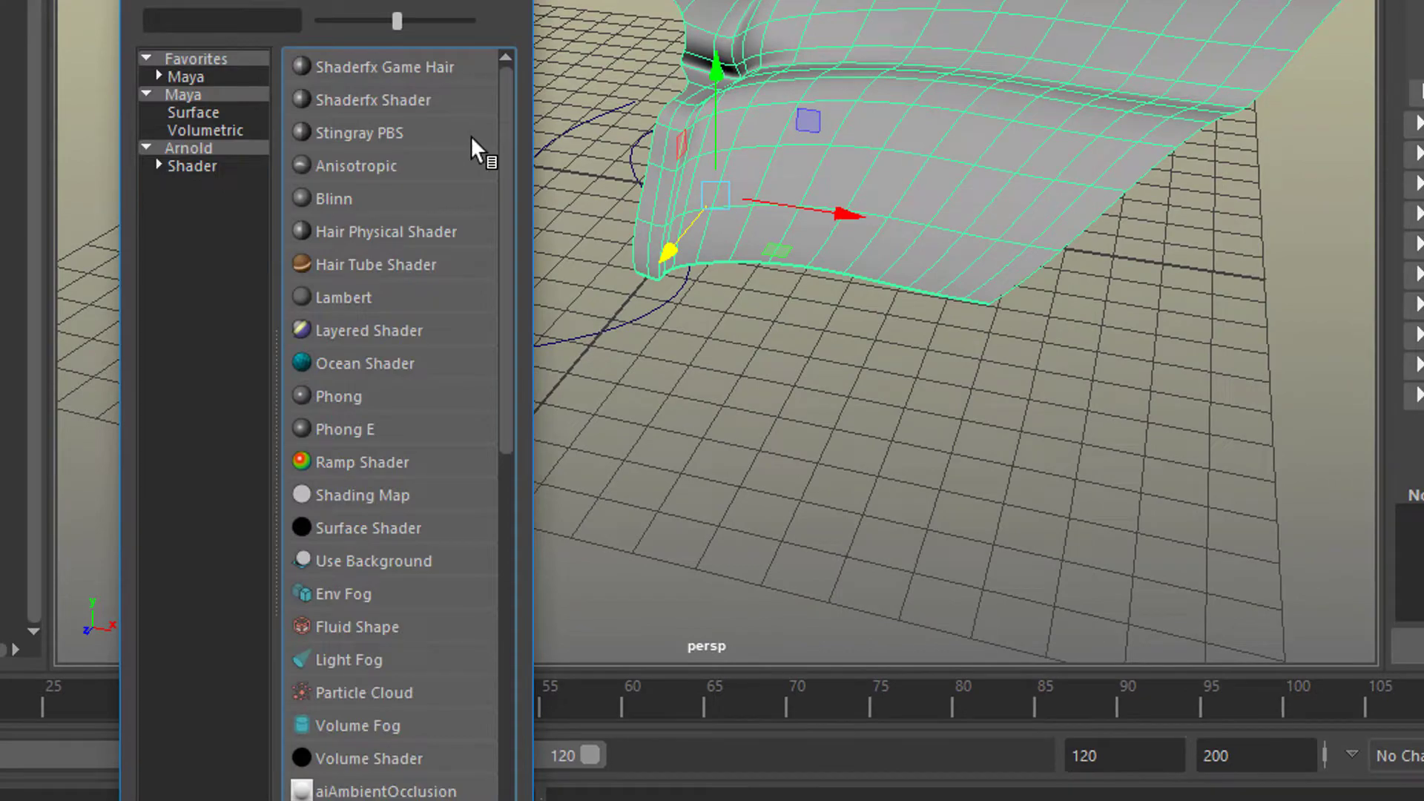
pyautogui.click(181, 148)
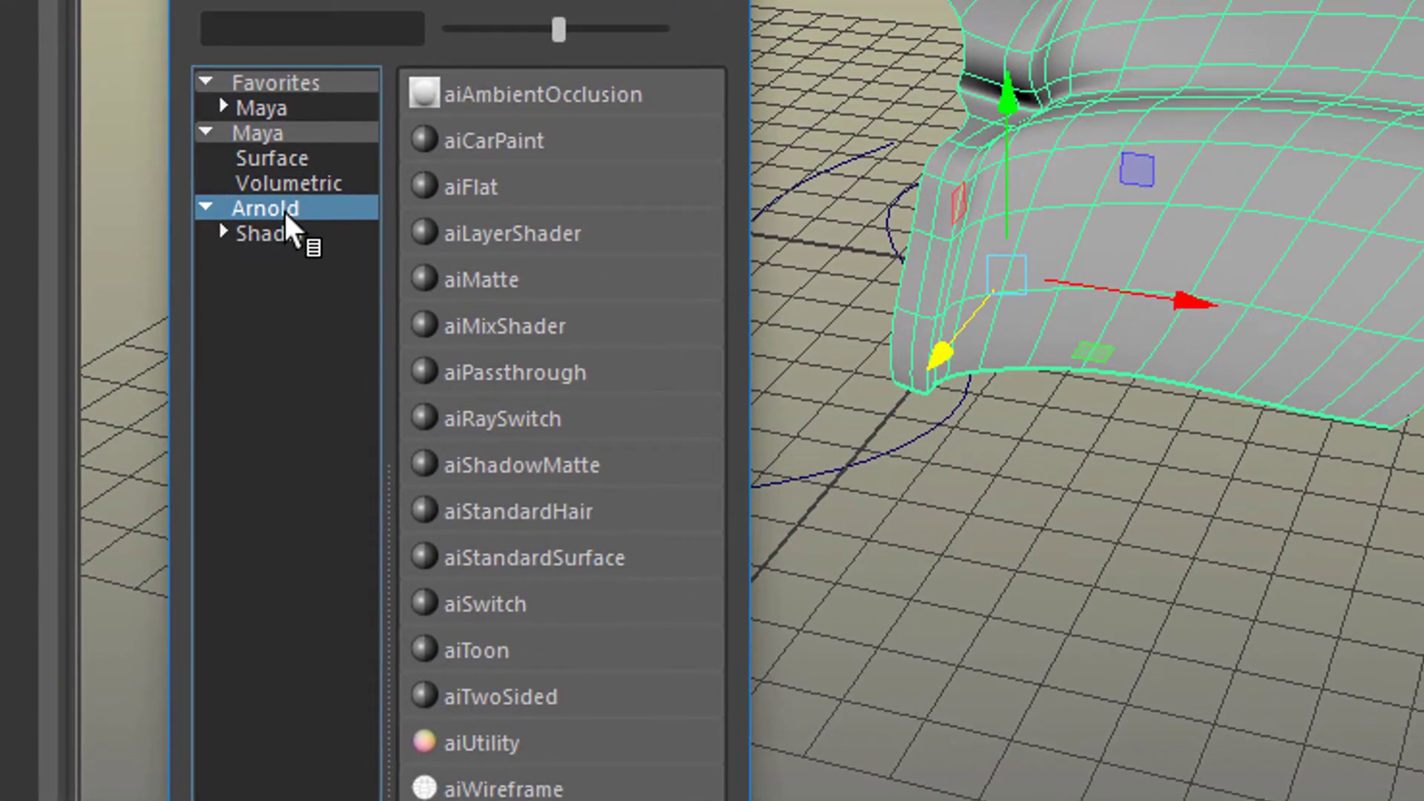
pyautogui.click(291, 230)
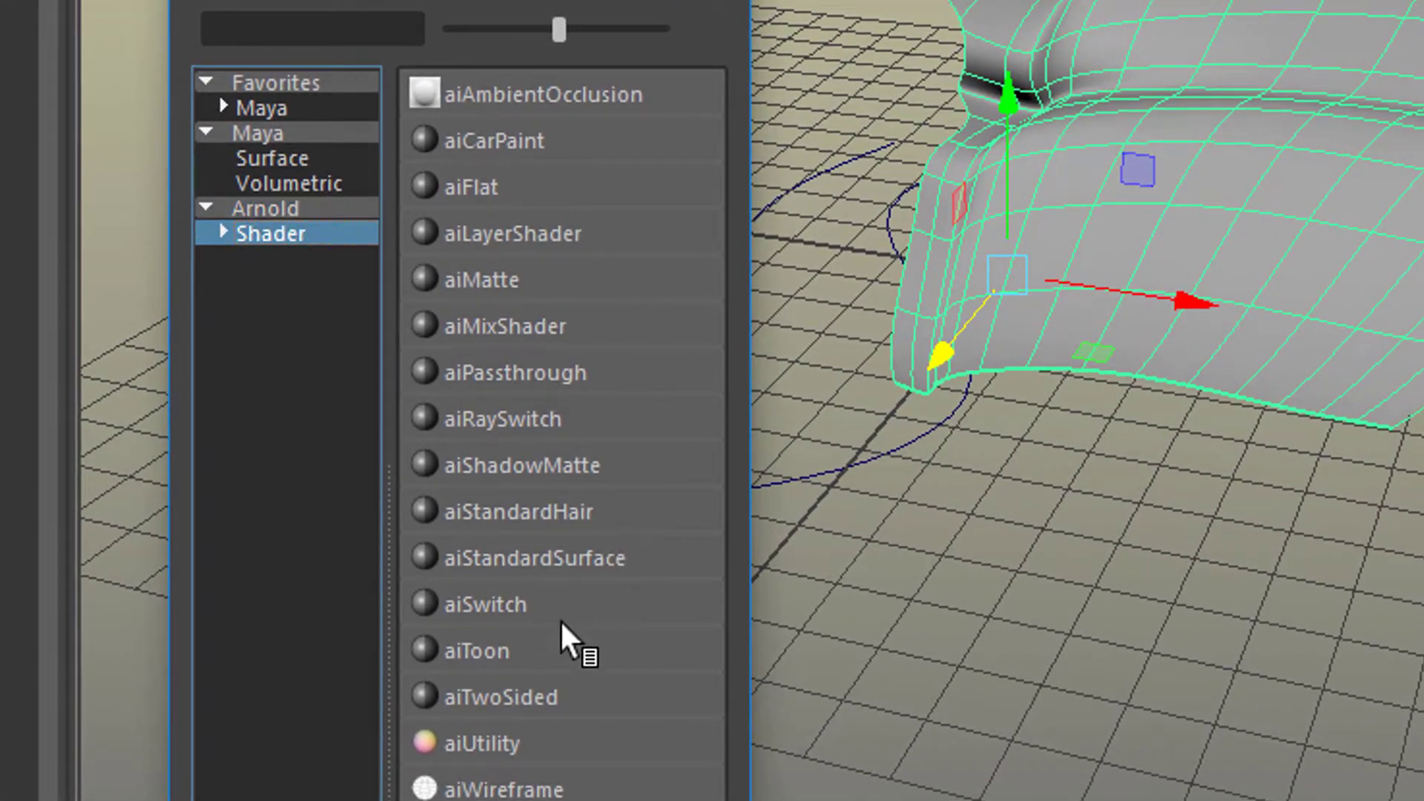
pyautogui.click(489, 652)
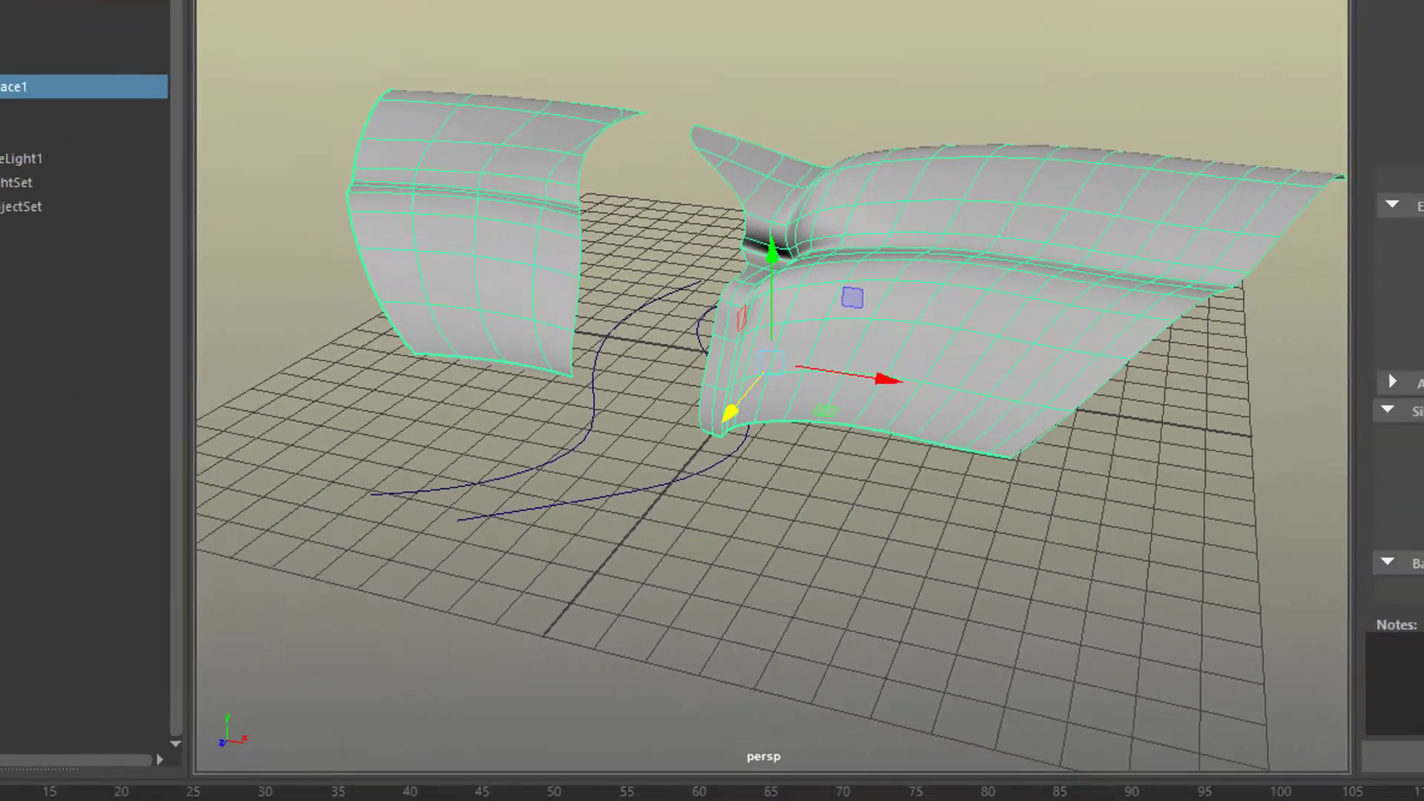
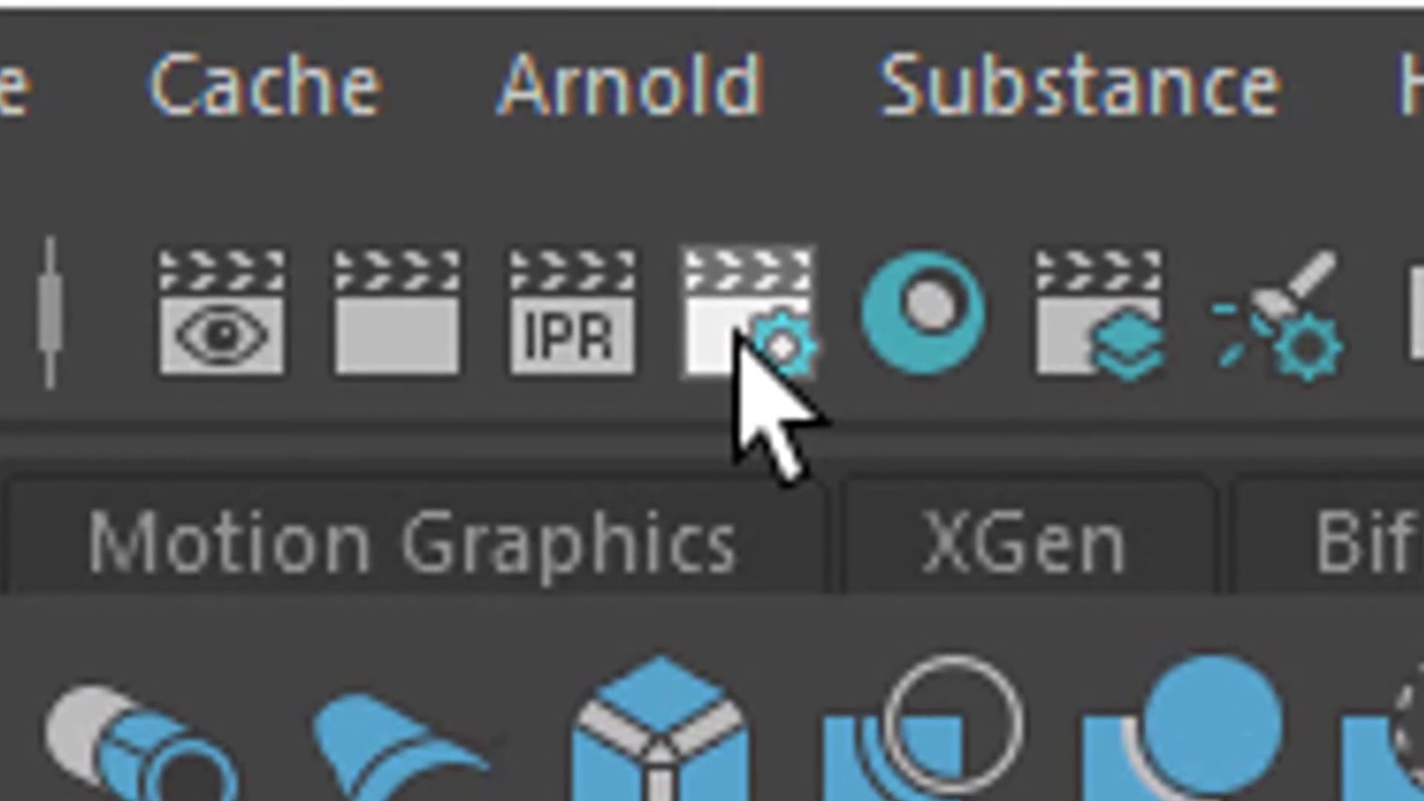
# - Set the Arnold Renderer's filter type to contour in the render settings and render the perspective view
pyautogui.click(734, 331)
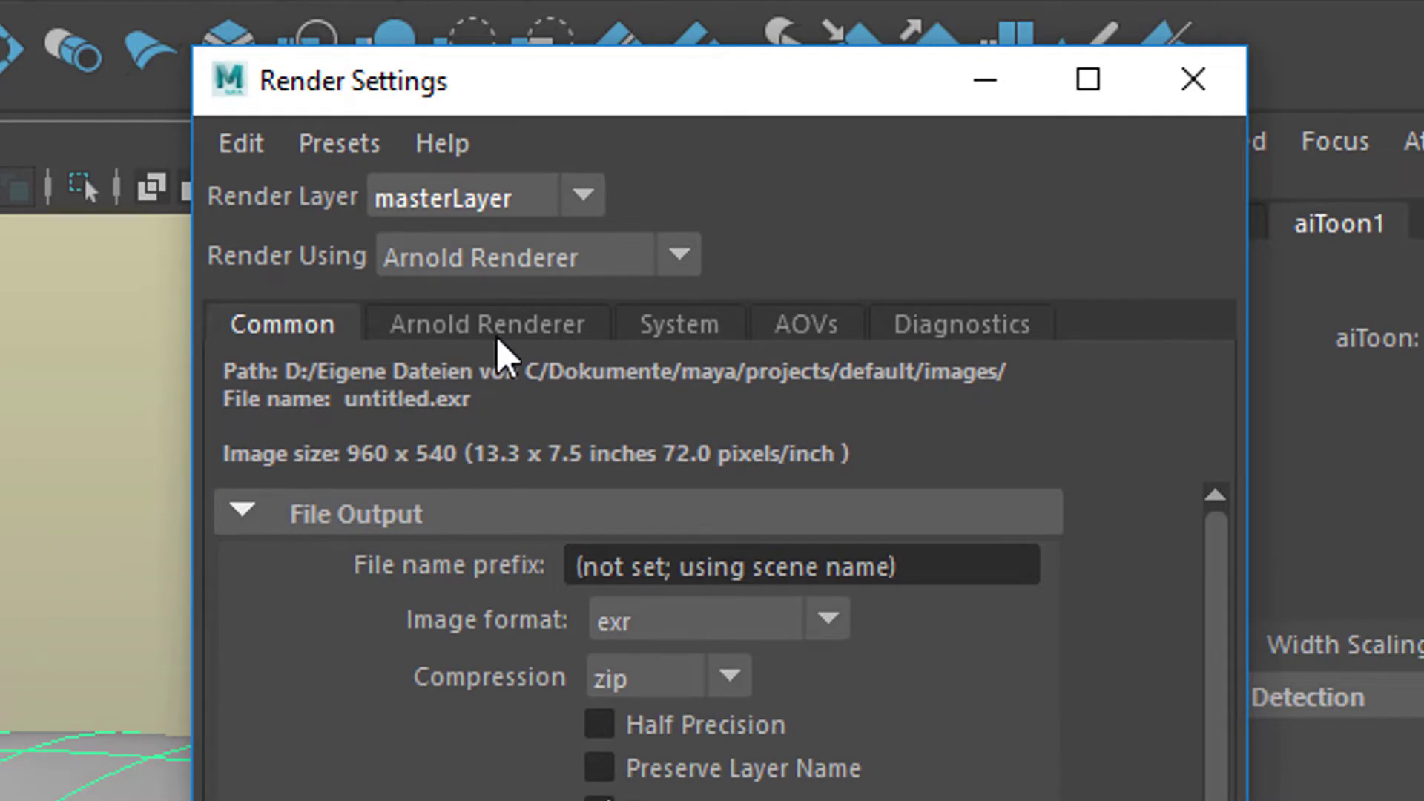
pyautogui.click(501, 330)
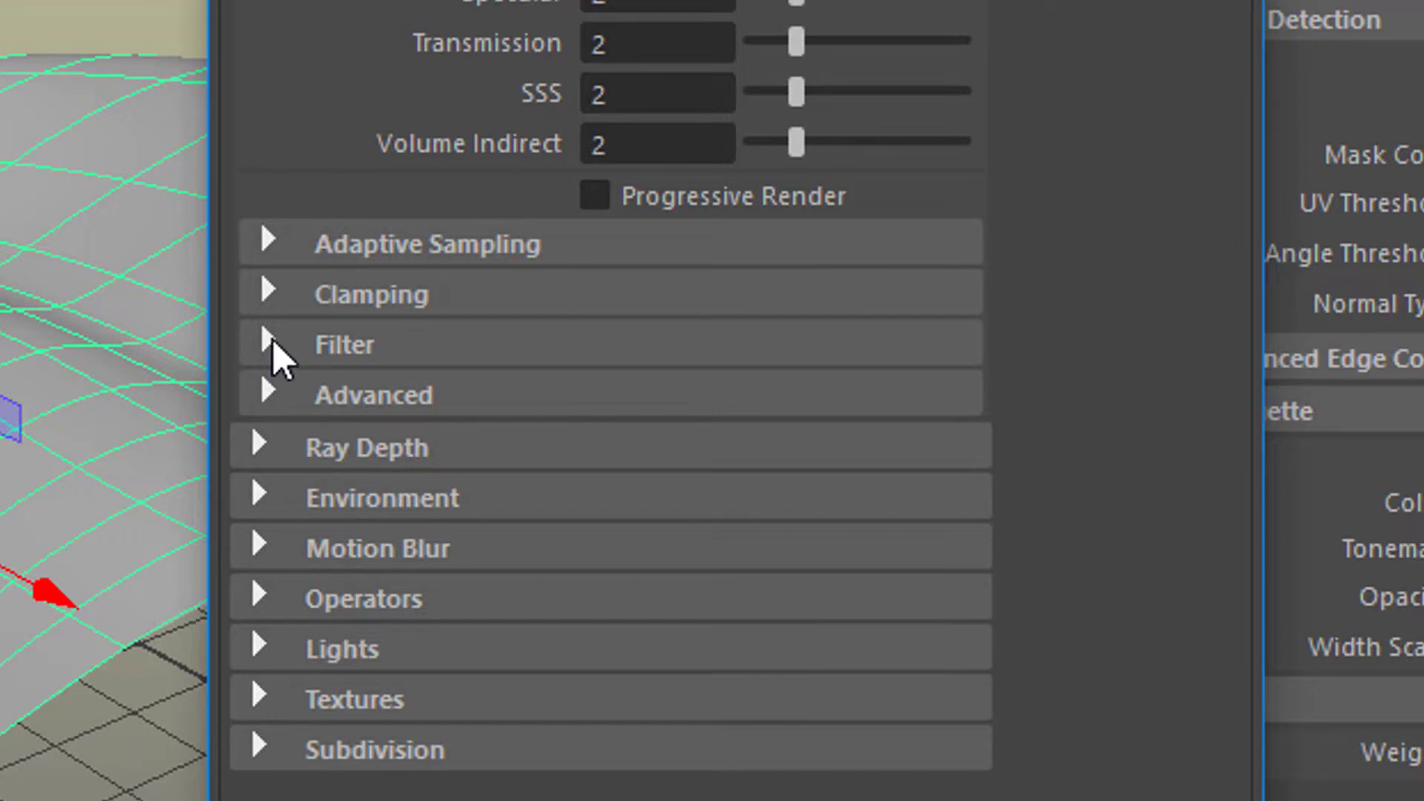
pyautogui.click(271, 341)
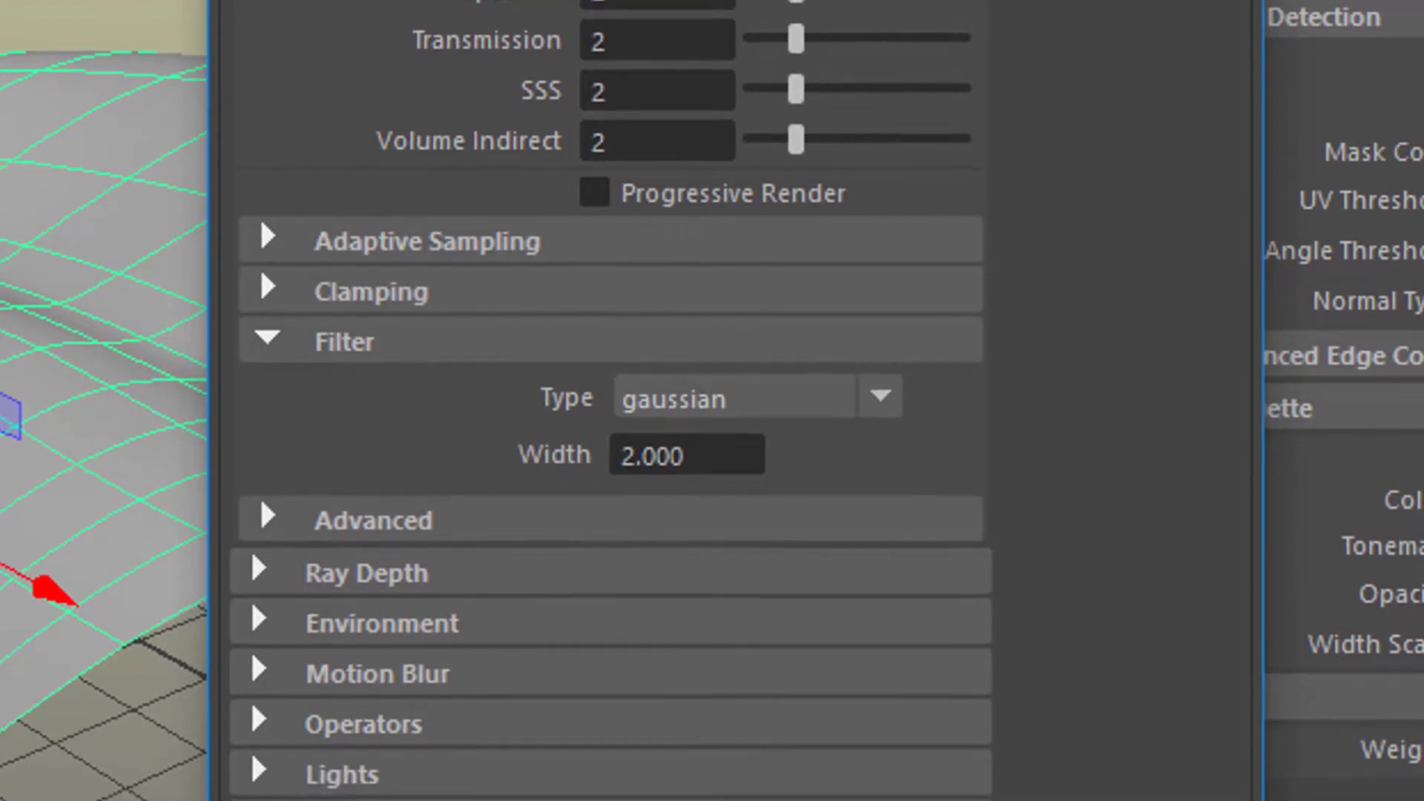
pyautogui.click(879, 395)
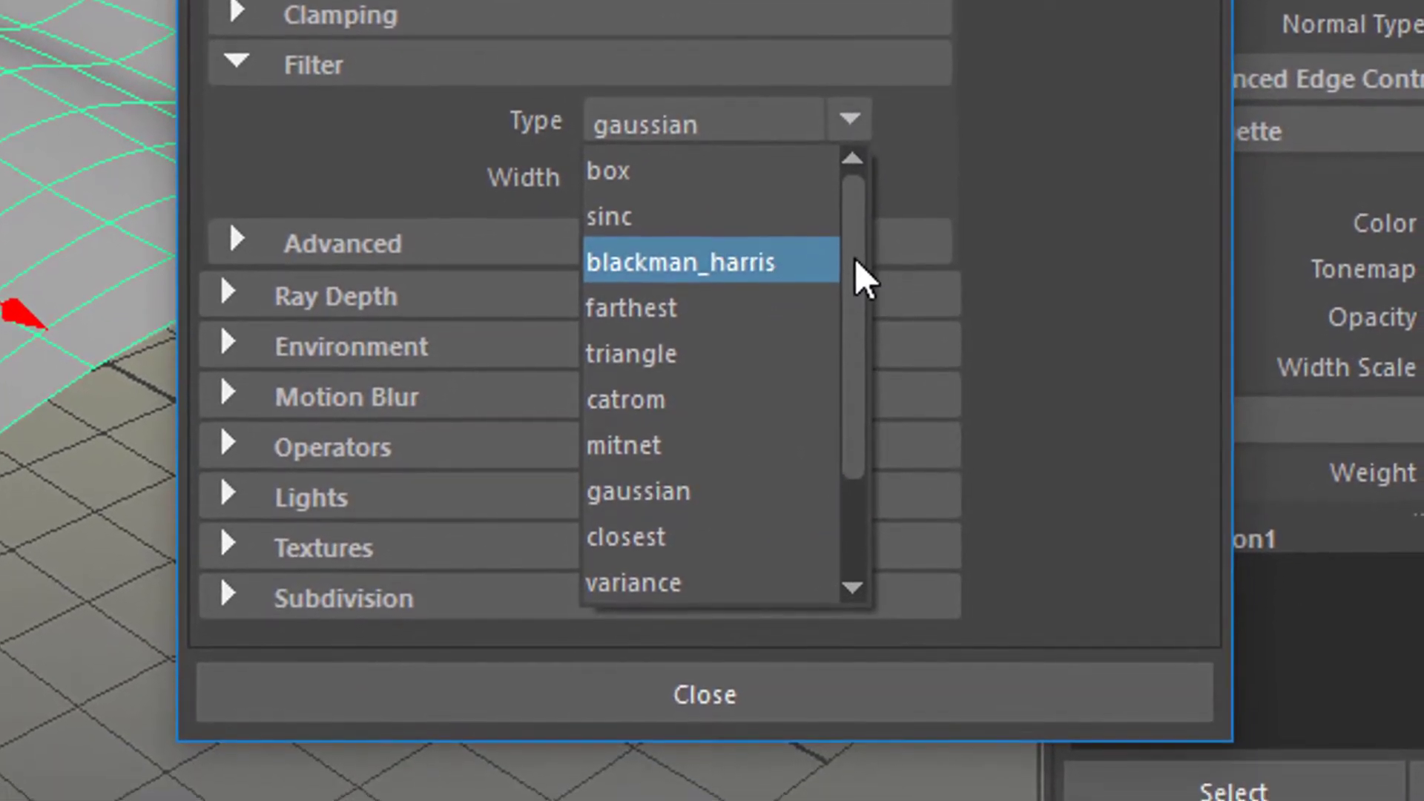
pyautogui.moveTo(858, 260); pyautogui.dragTo(855, 375)
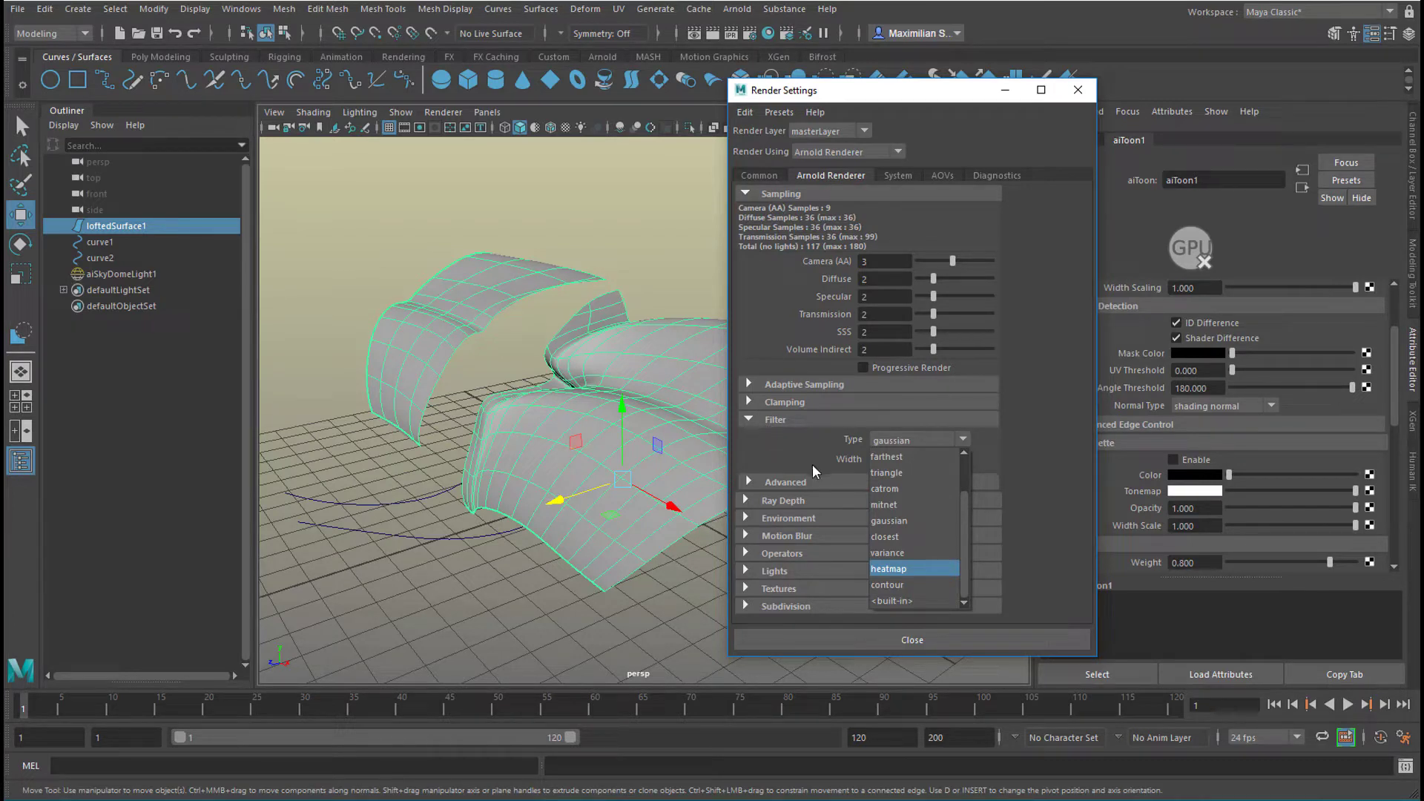
pyautogui.click(890, 585)
pyautogui.click(923, 637)
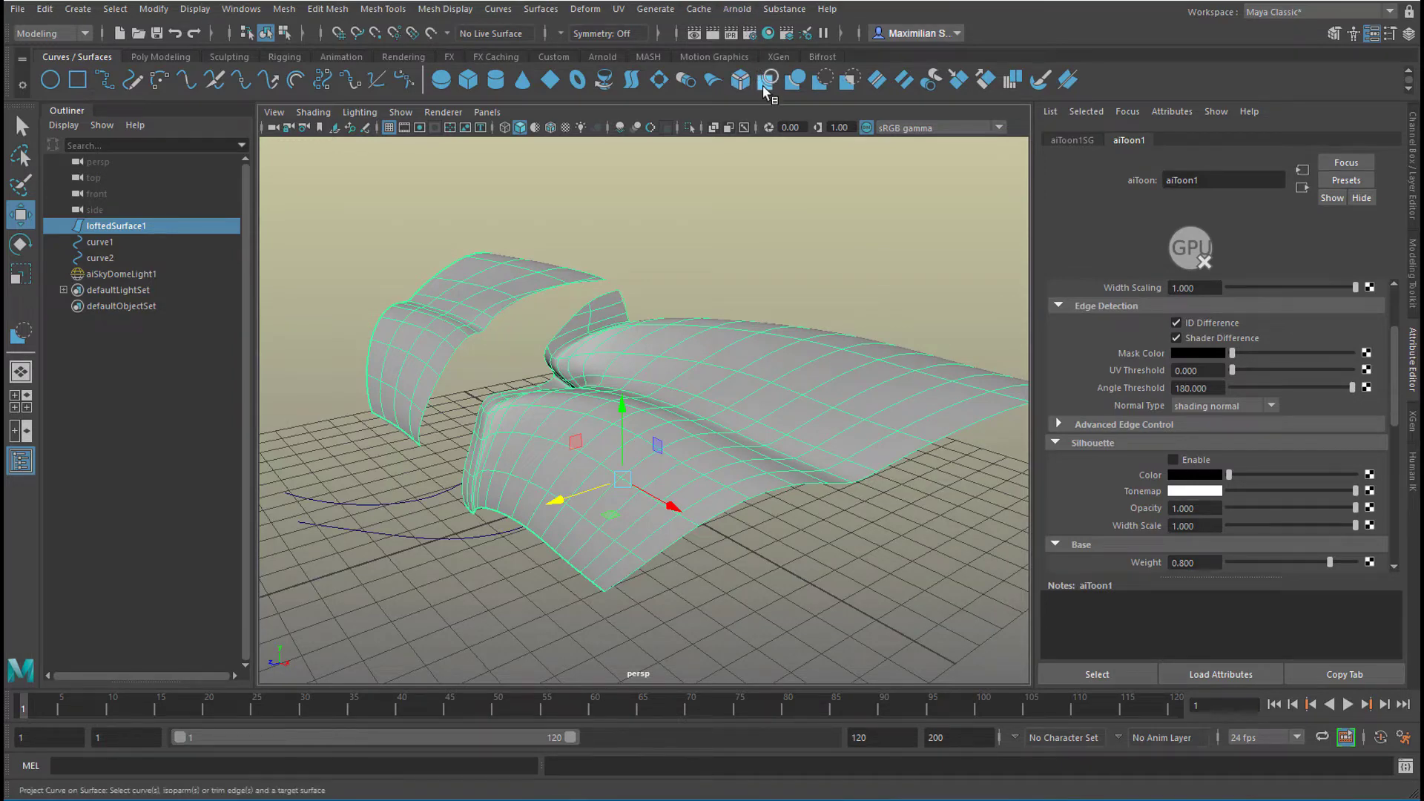
pyautogui.click(740, 10)
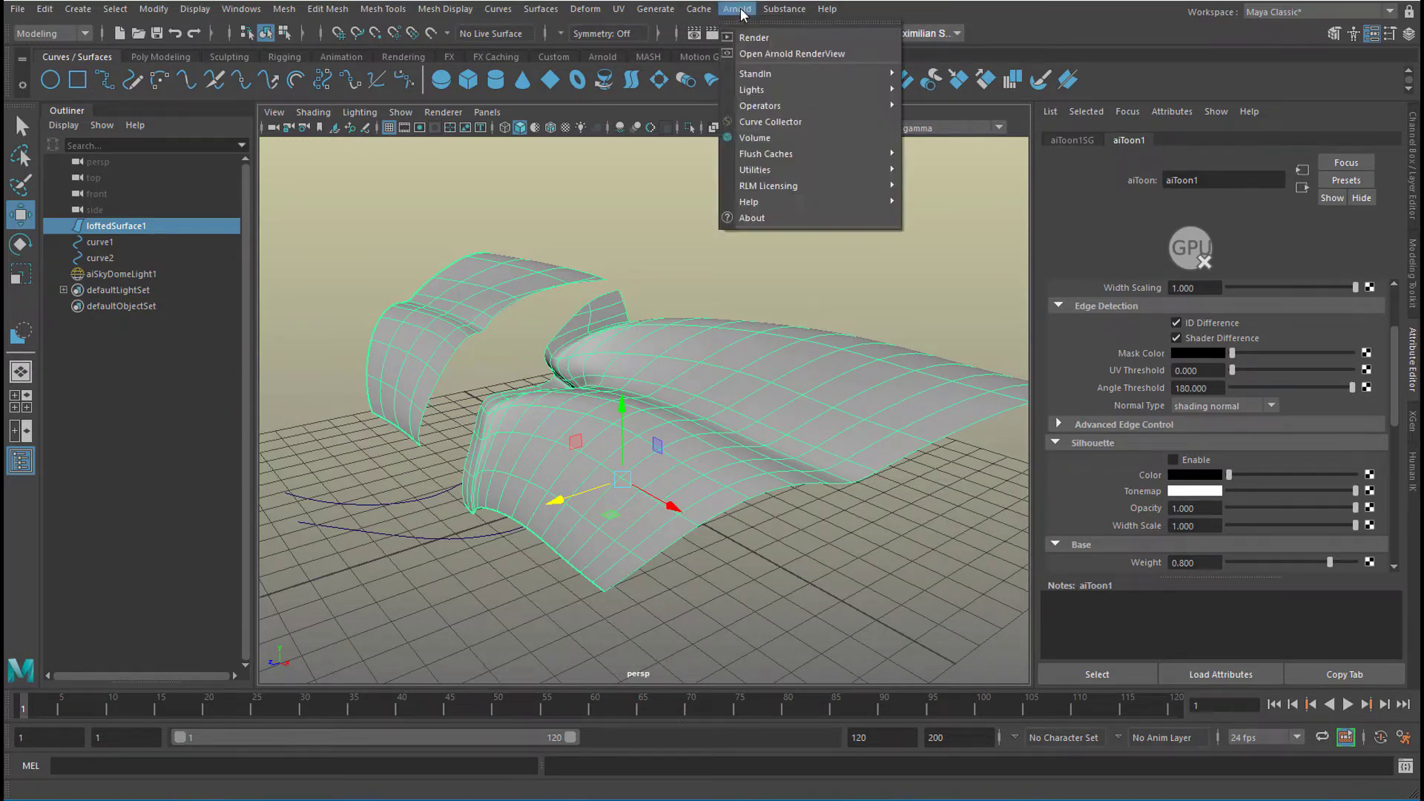
pyautogui.click(749, 38)
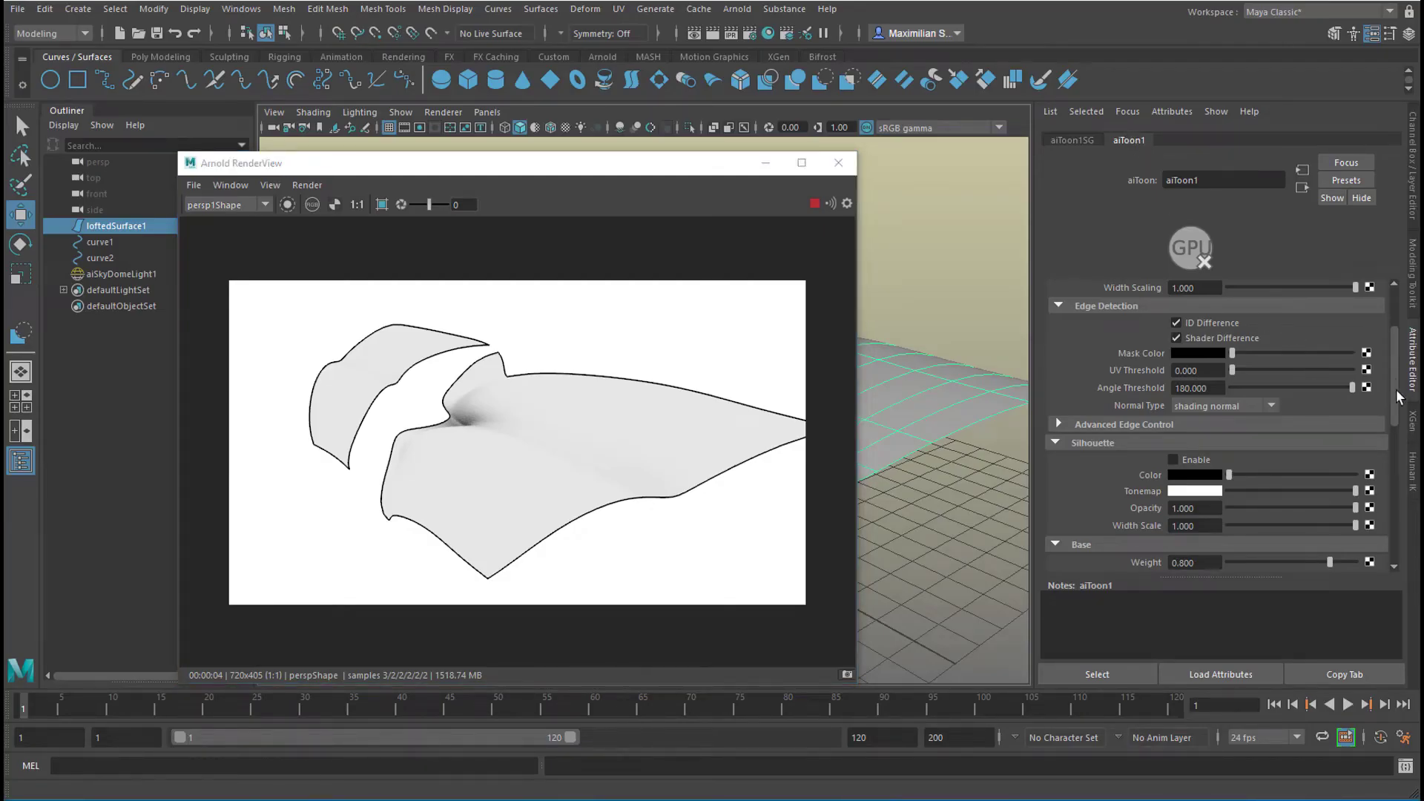
# - Set the aiToon material's specular weight to 1.000
pyautogui.scroll(3, 1399, 372)
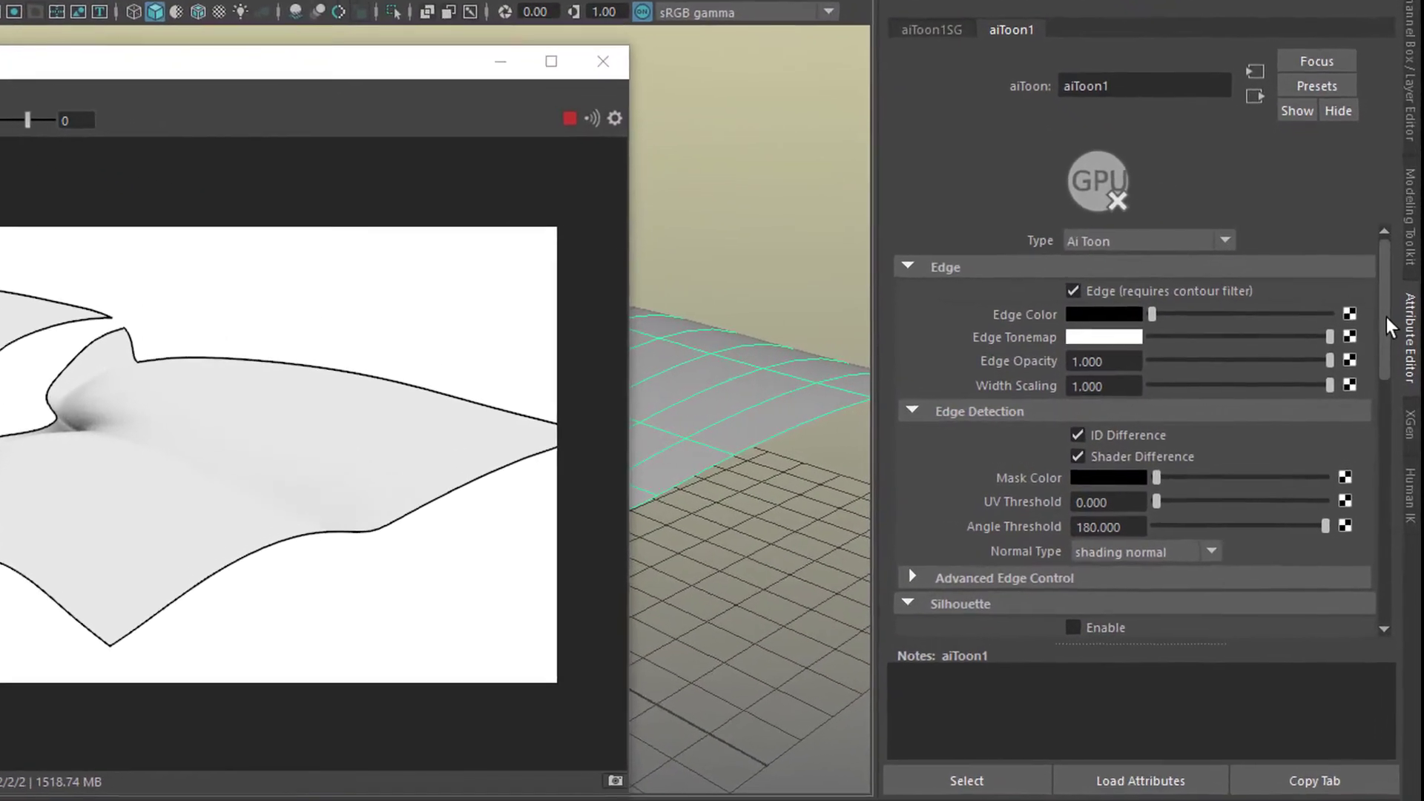
pyautogui.scroll(-1, 1393, 352)
pyautogui.scroll(-4, 1380, 318)
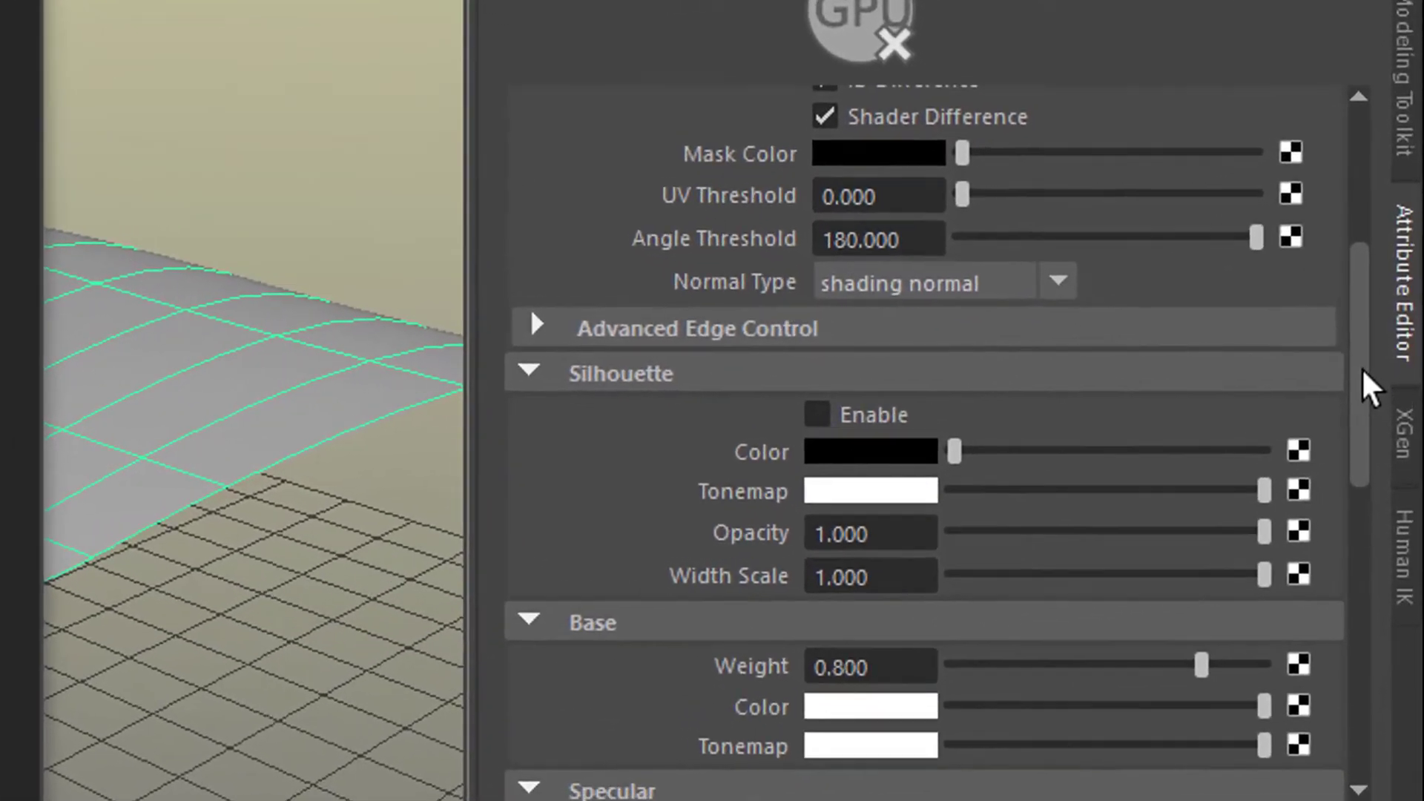
pyautogui.scroll(-5, 1363, 374)
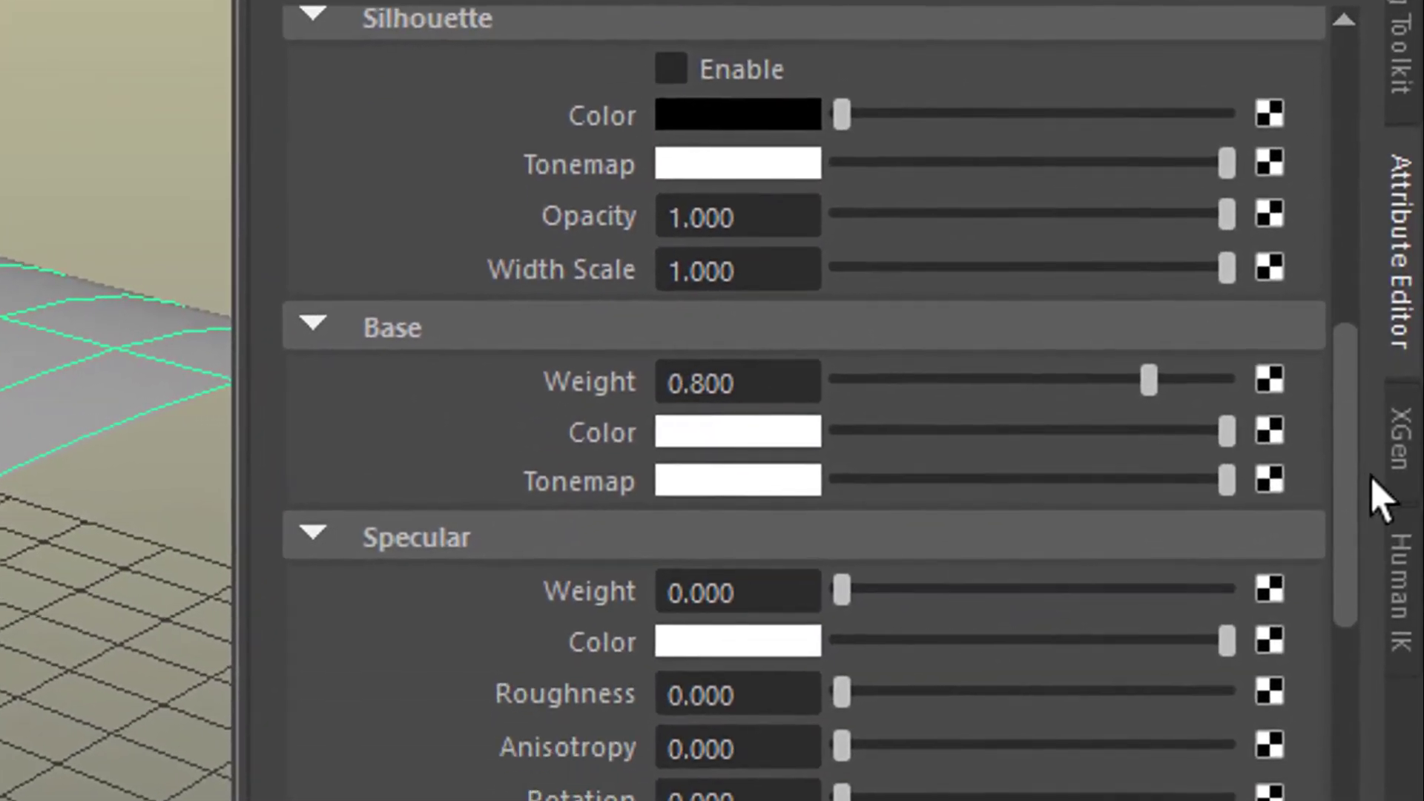
pyautogui.scroll(-2, 1376, 544)
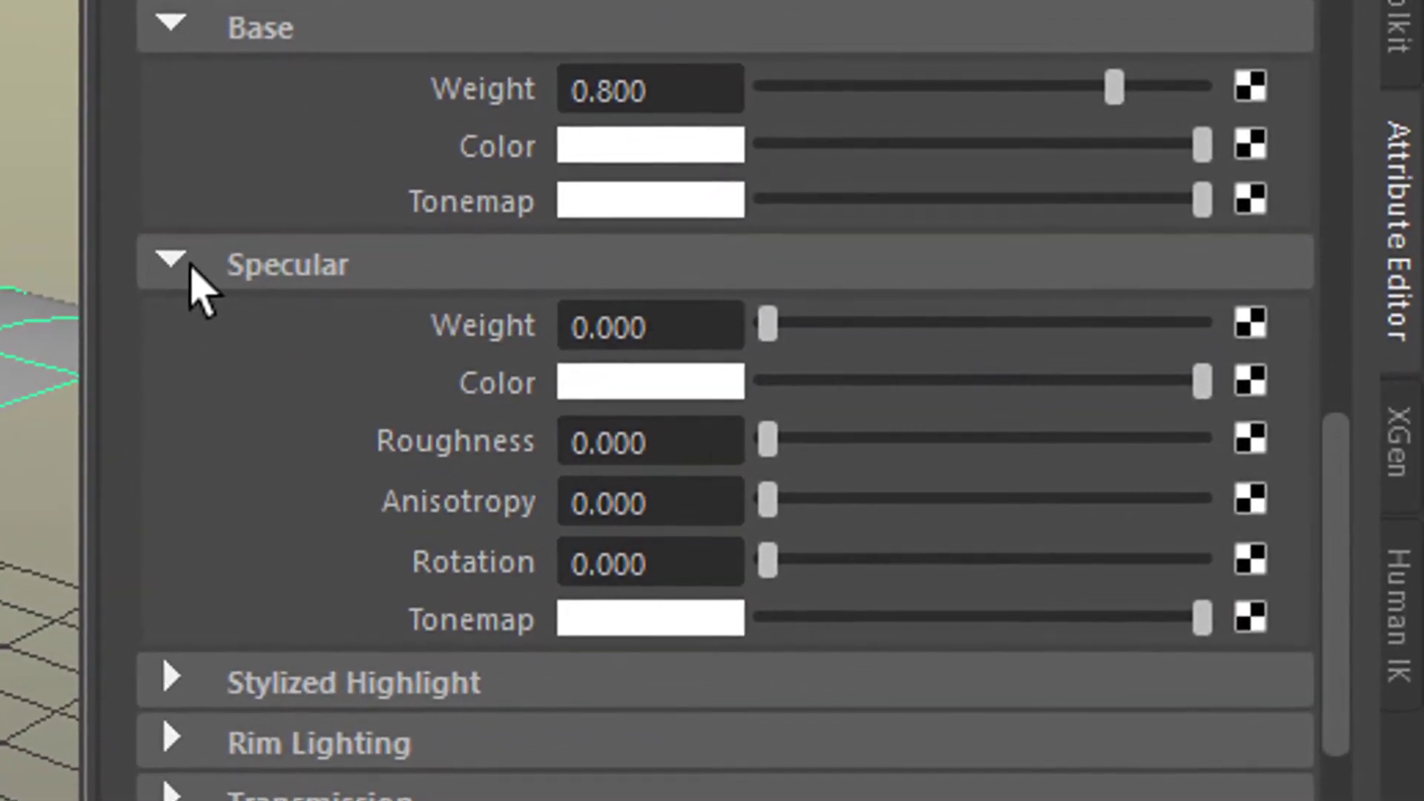
pyautogui.click(160, 260)
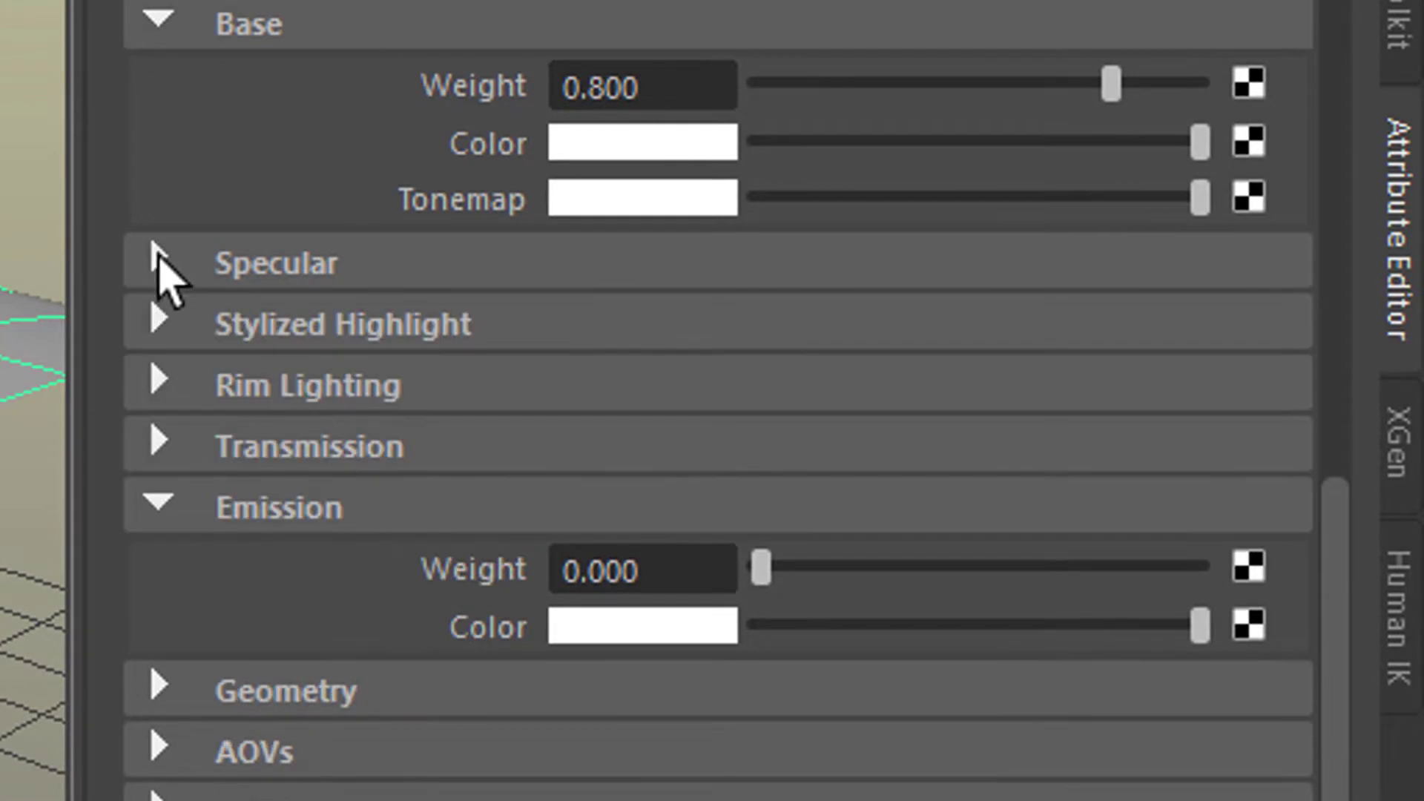
pyautogui.click(159, 256)
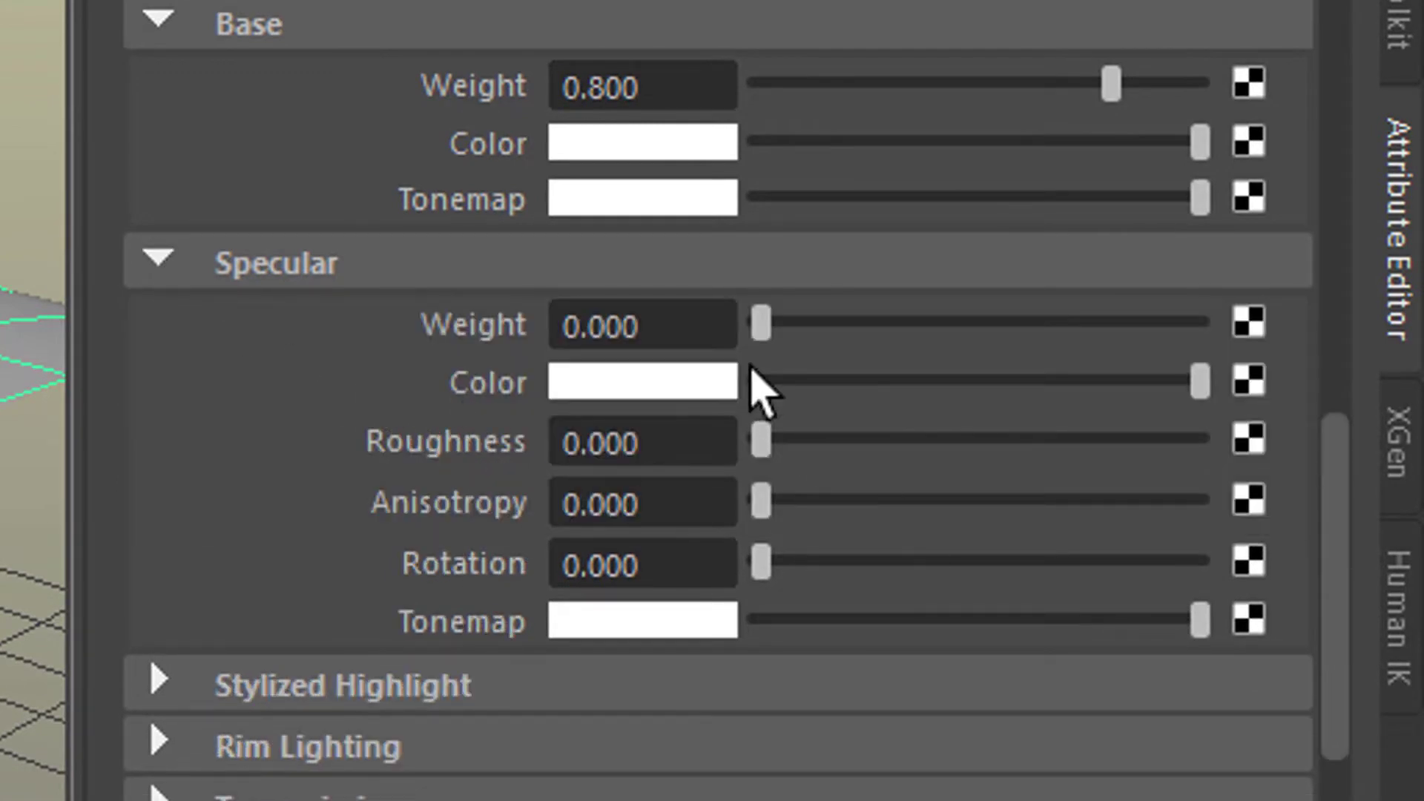
pyautogui.moveTo(772, 343); pyautogui.dragTo(1216, 343)
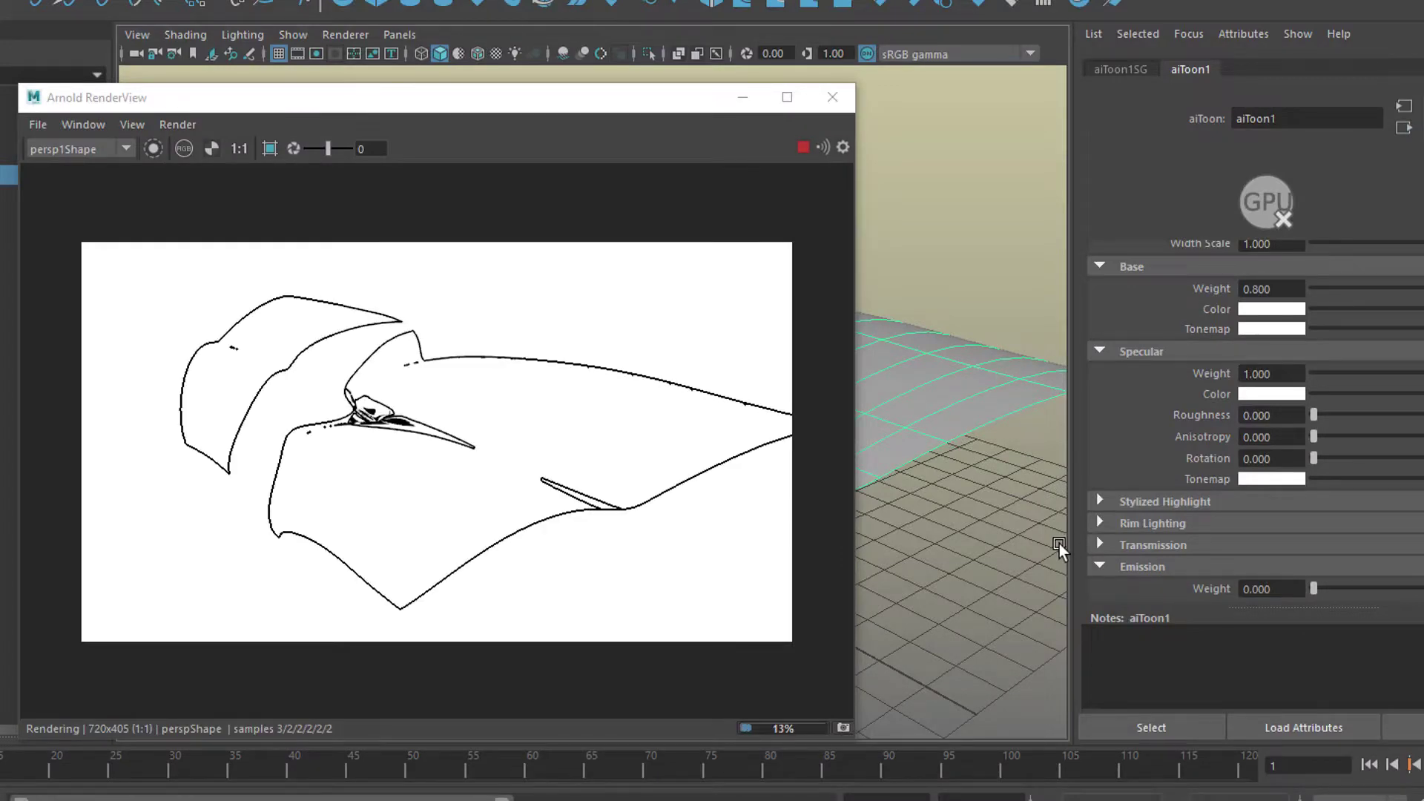
pyautogui.moveTo(1423, 373); pyautogui.dragTo(1416, 374)
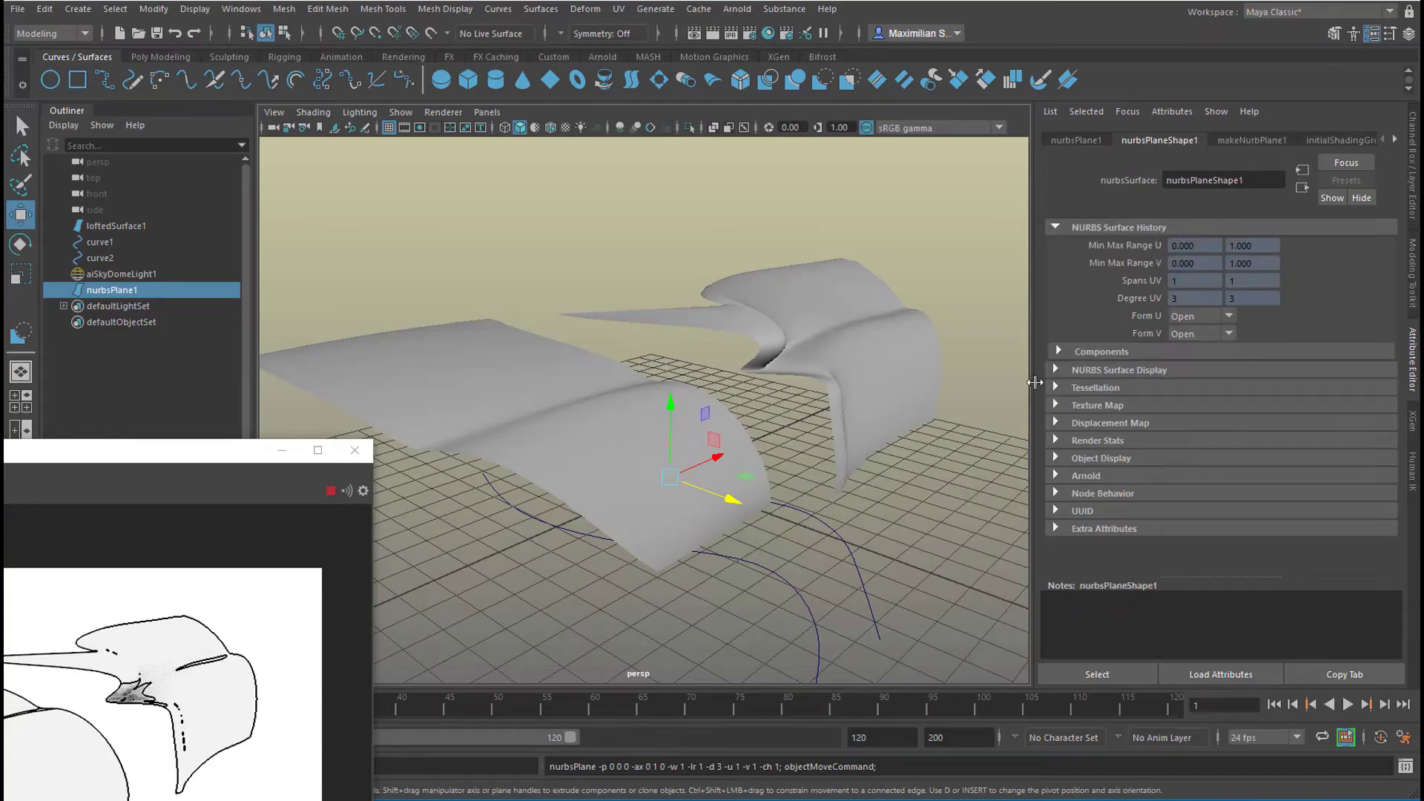
# - Enlarge the NURBS plane to a width of about 72 so it serves as a ground floor
pyautogui.click(1253, 140)
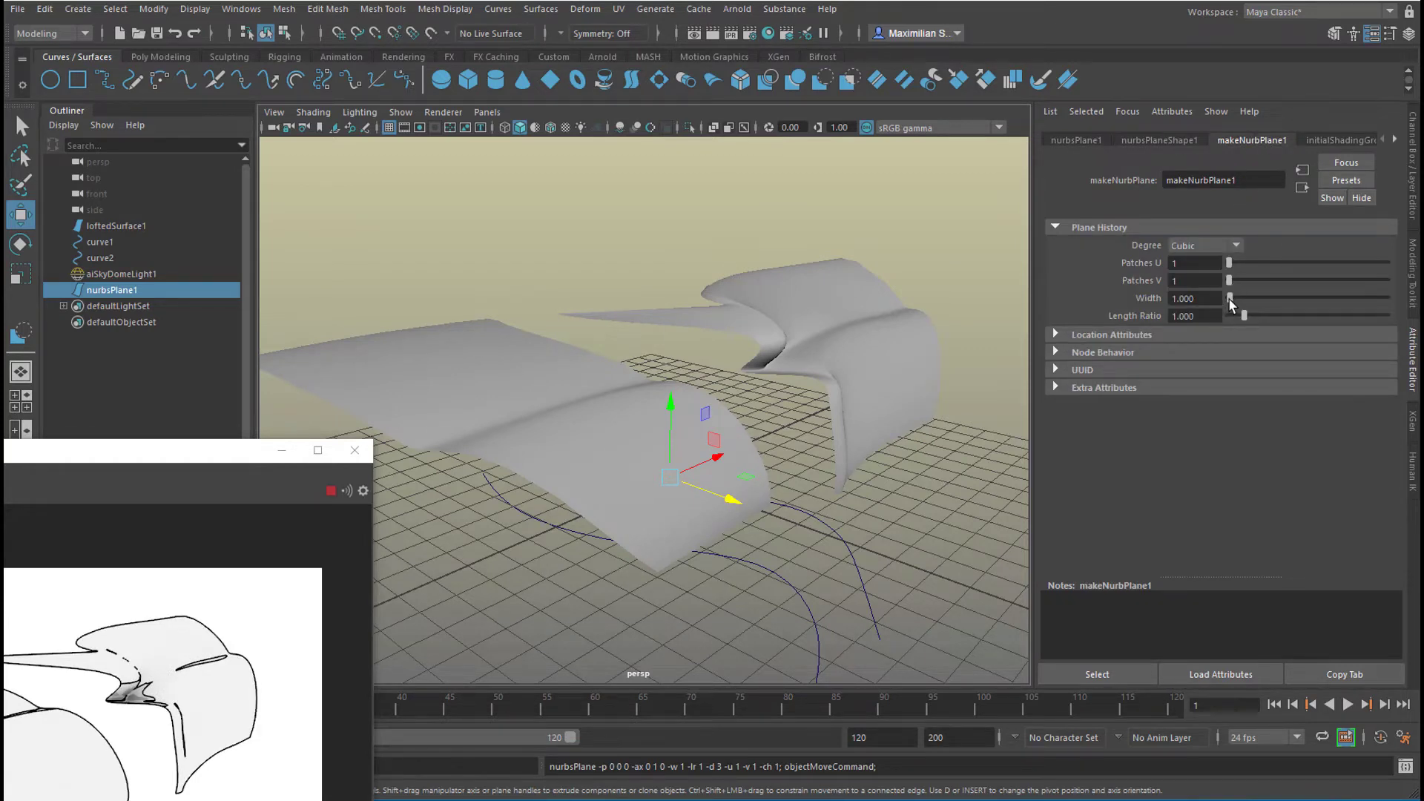
pyautogui.moveTo(1229, 298); pyautogui.dragTo(1342, 298)
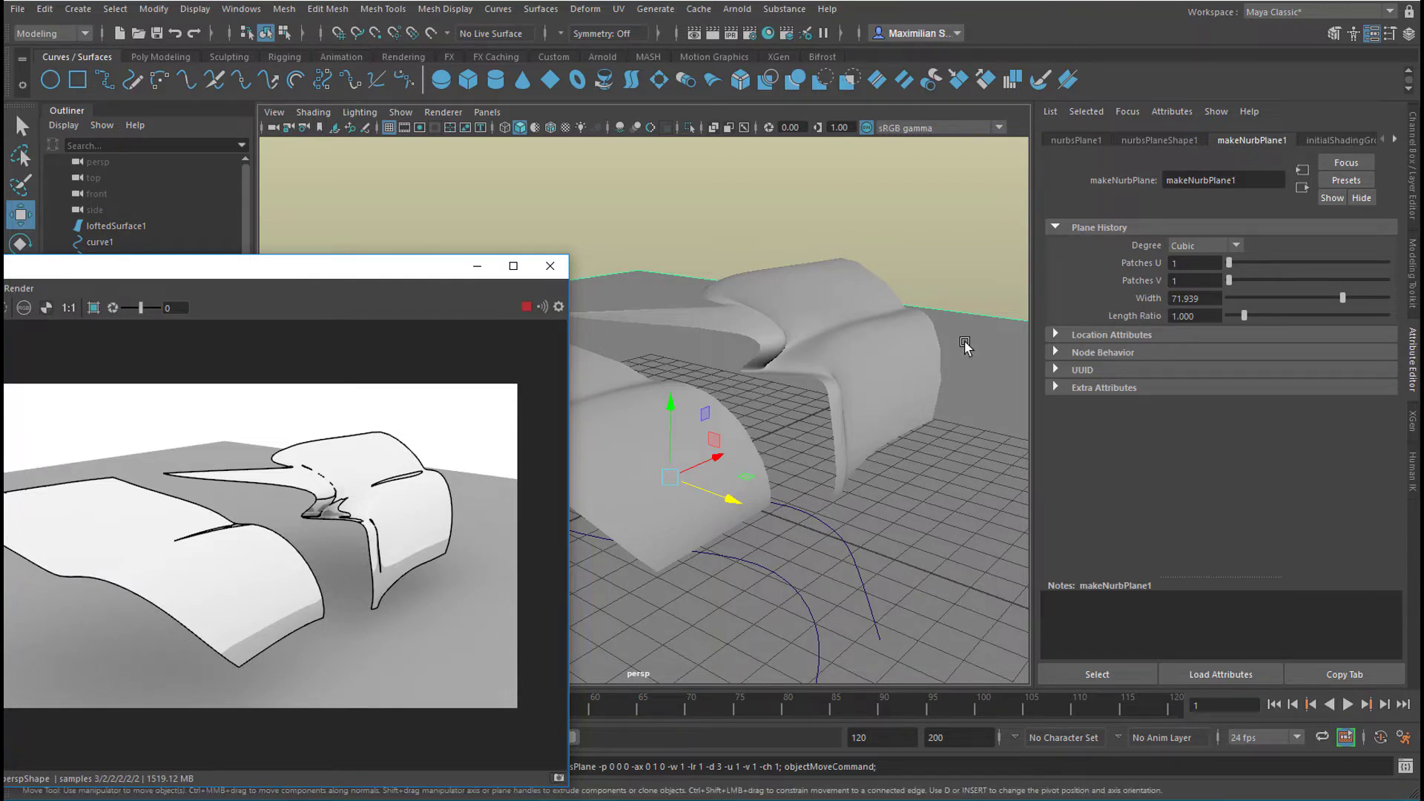
# - Assign a new Lambert material to the ground plane, set its color to light grayish blue, and refresh the Arnold render
pyautogui.moveTo(970, 339); pyautogui.dragTo(981, 717, button='right')
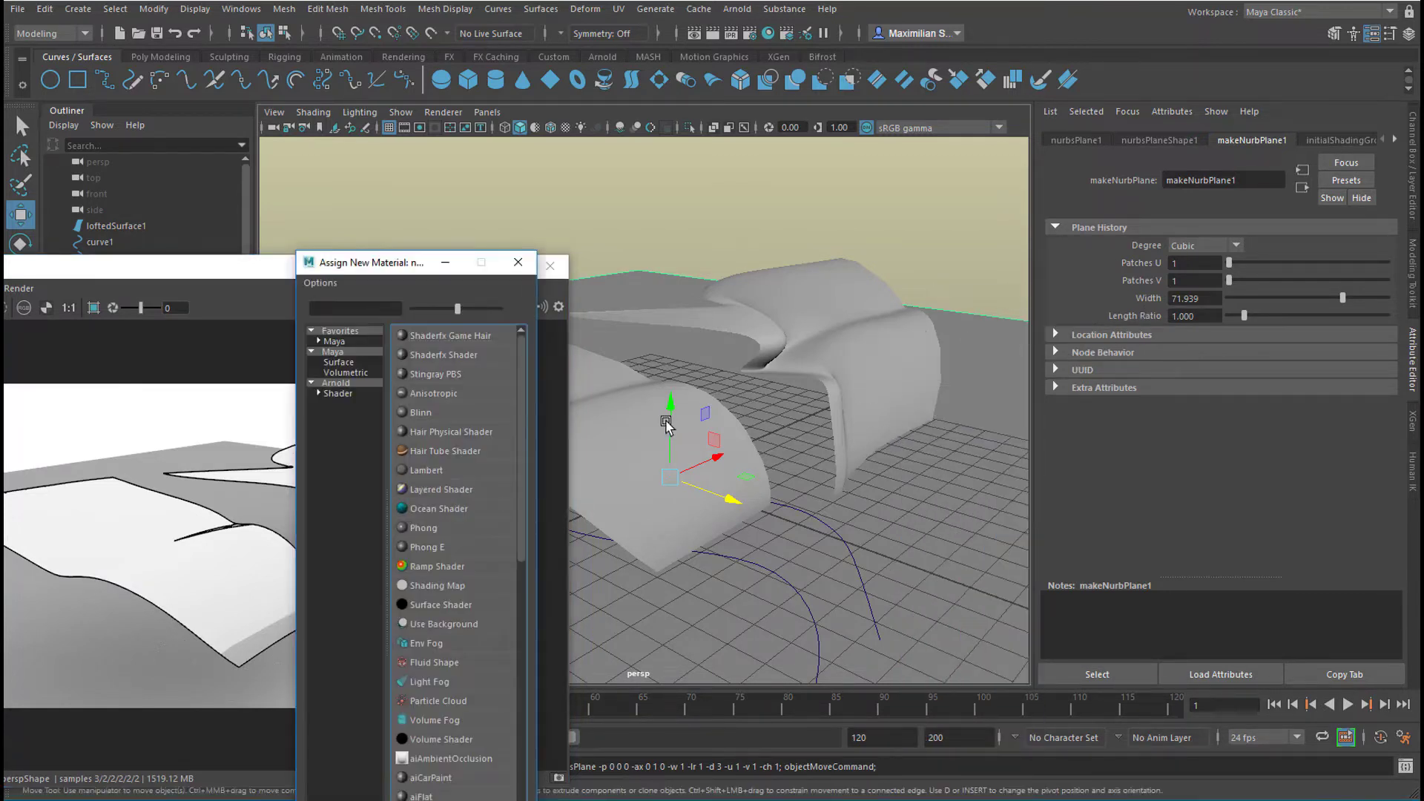
pyautogui.click(348, 352)
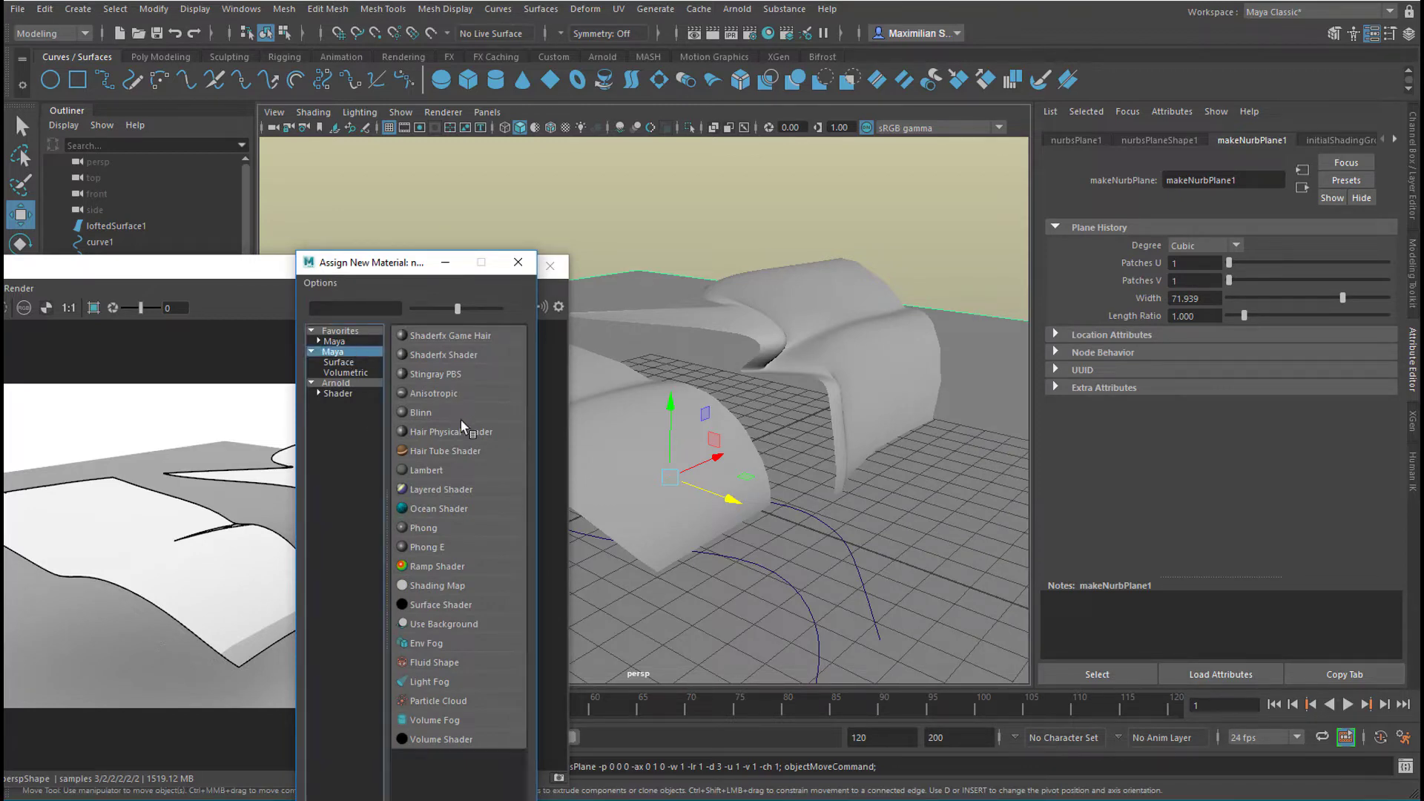
pyautogui.click(438, 470)
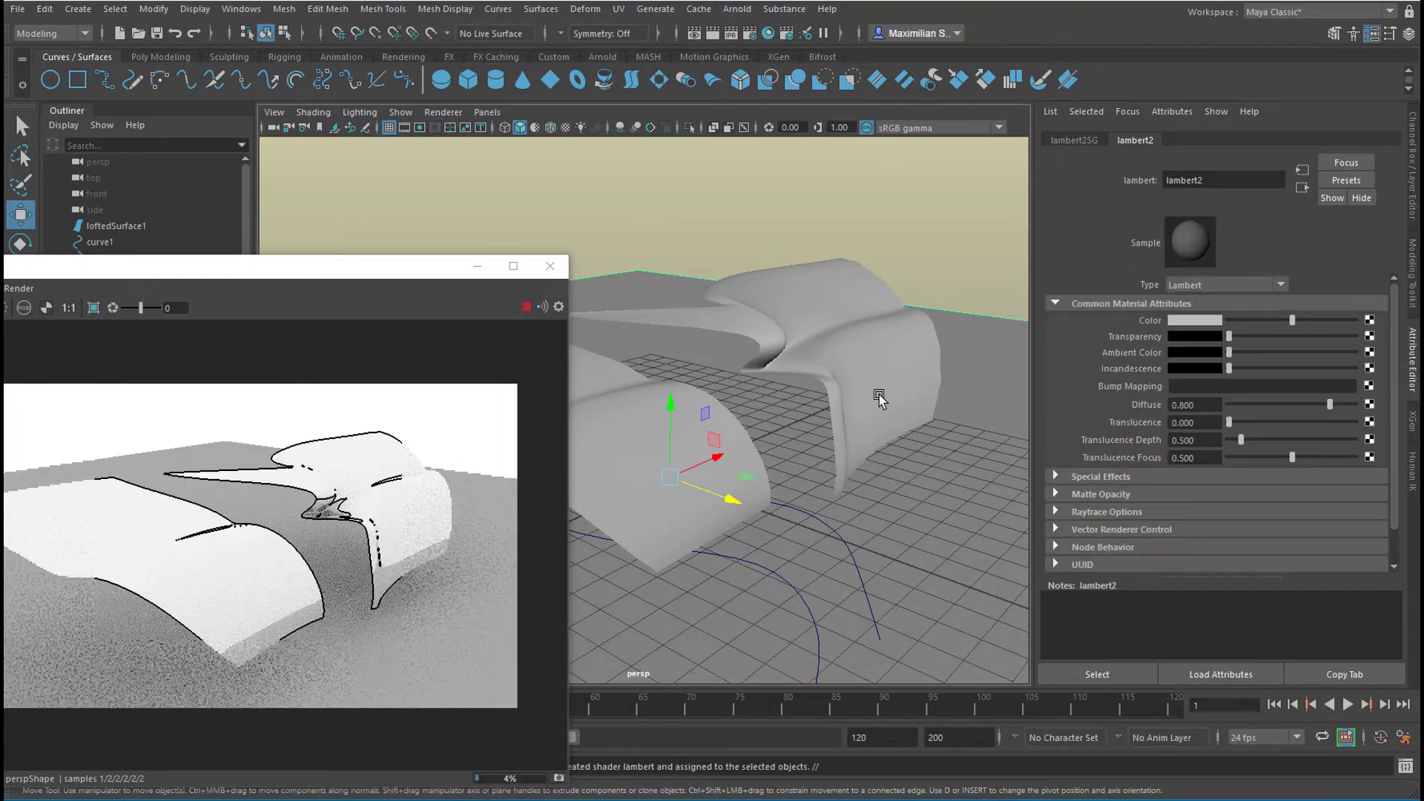
pyautogui.click(1197, 321)
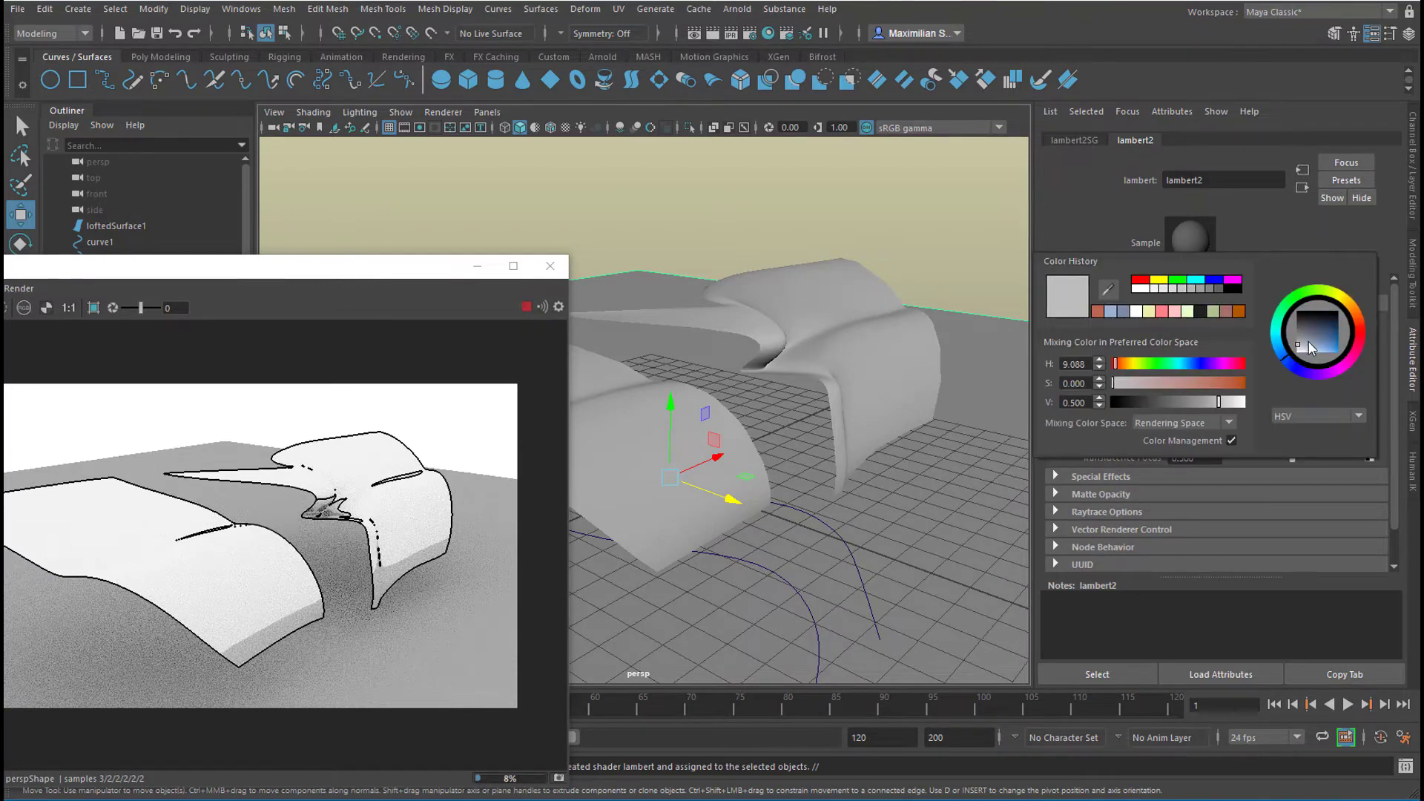
pyautogui.click(1291, 363)
pyautogui.click(1317, 344)
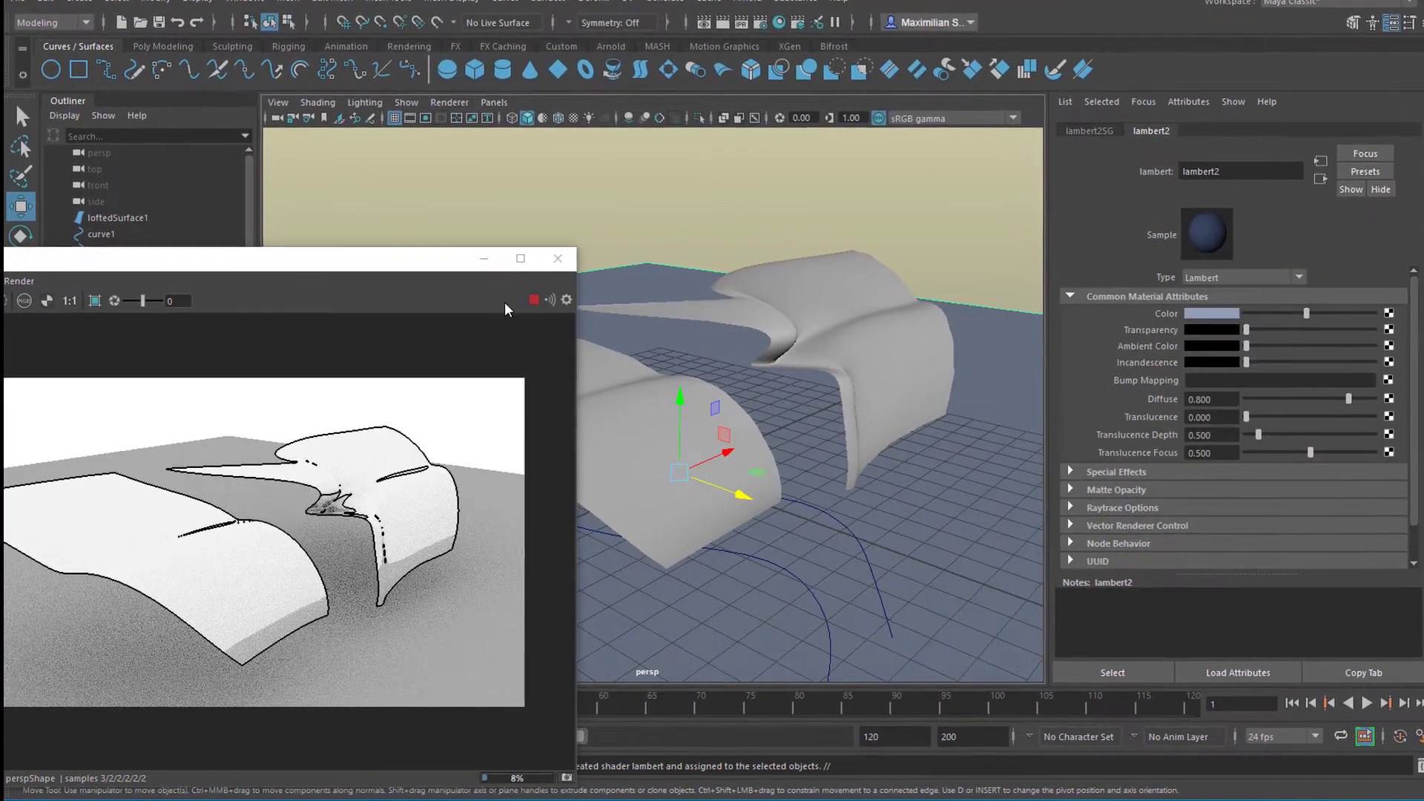
pyautogui.click(539, 296)
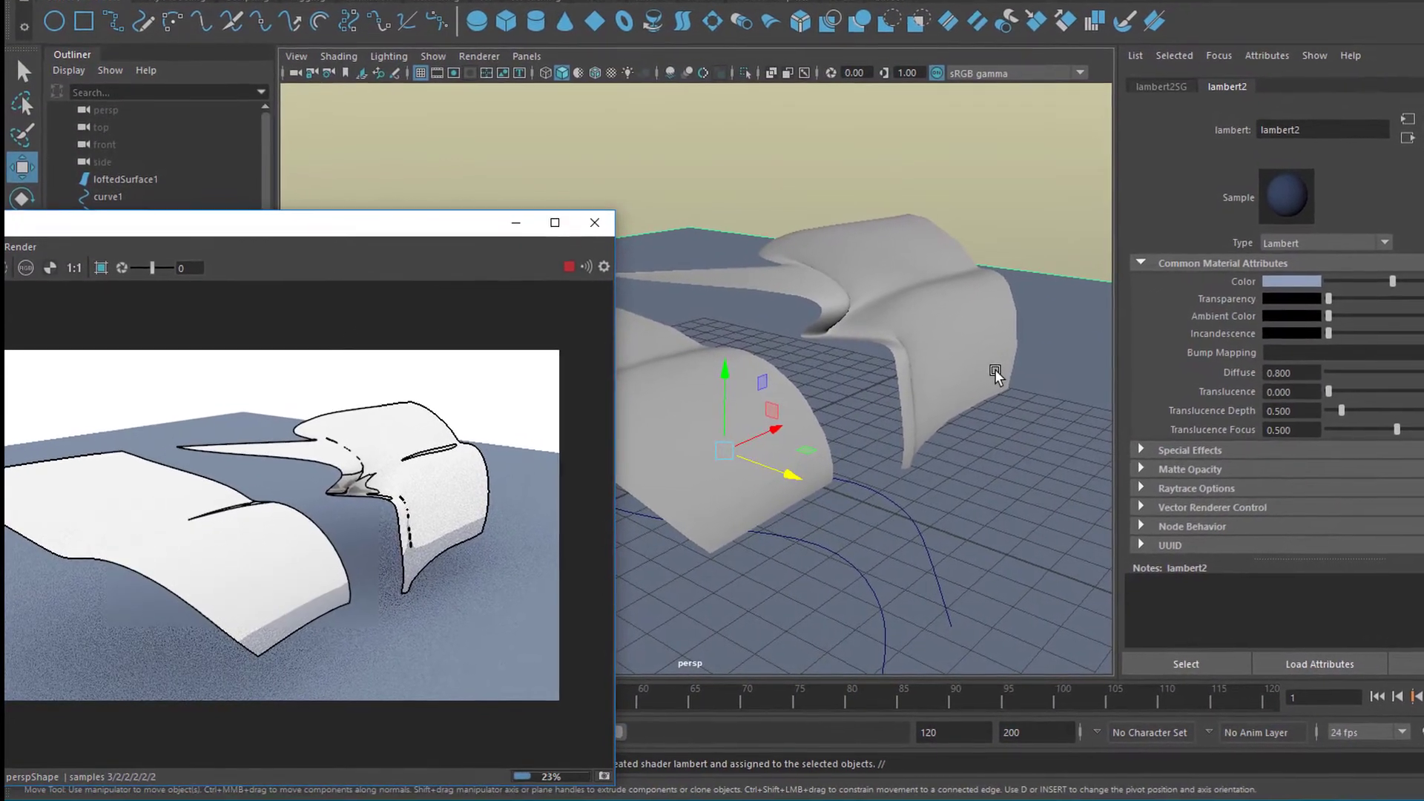
# - Duplicate the ground plane and rotate the copy about 83° around X to form an upright back wall
pyautogui.click(1055, 459)
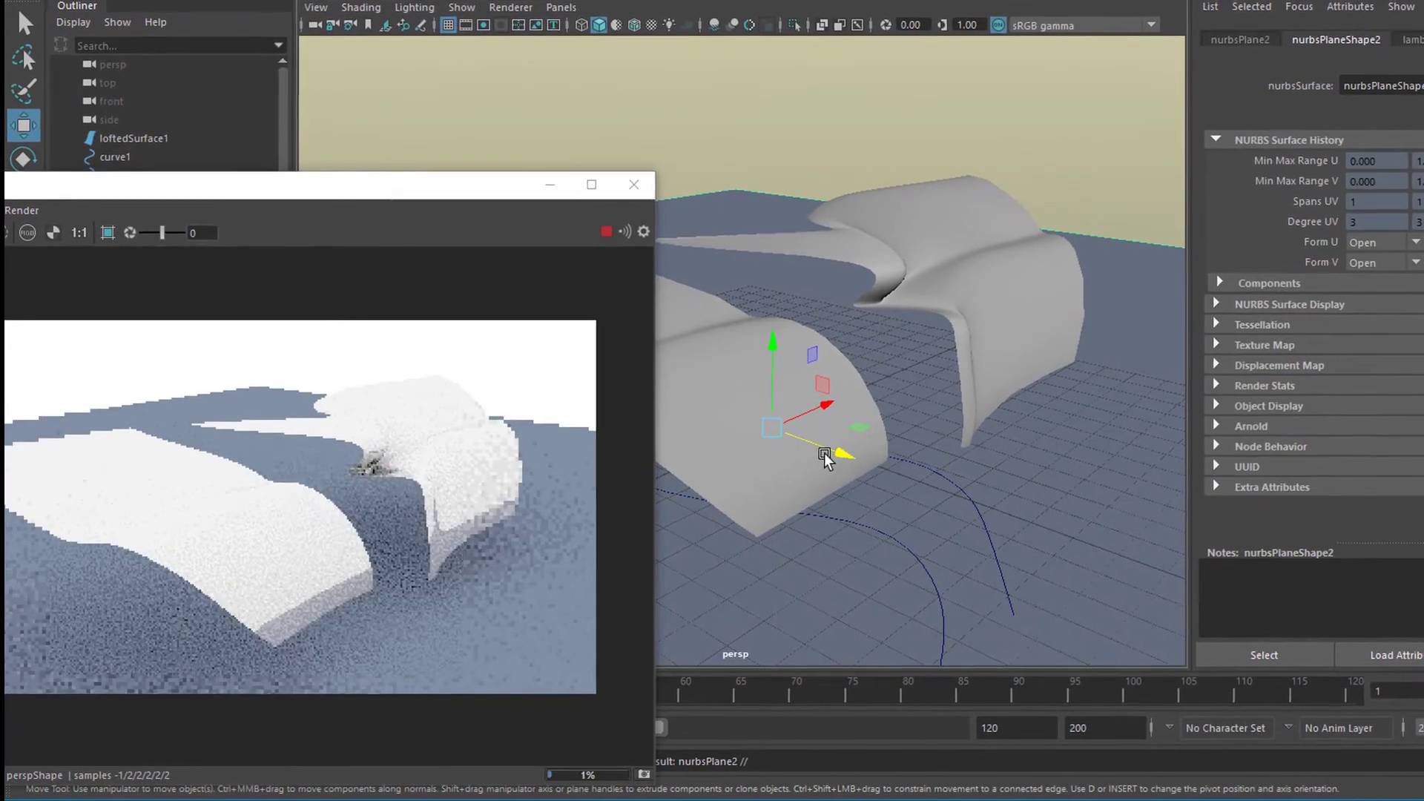
pyautogui.press('e')
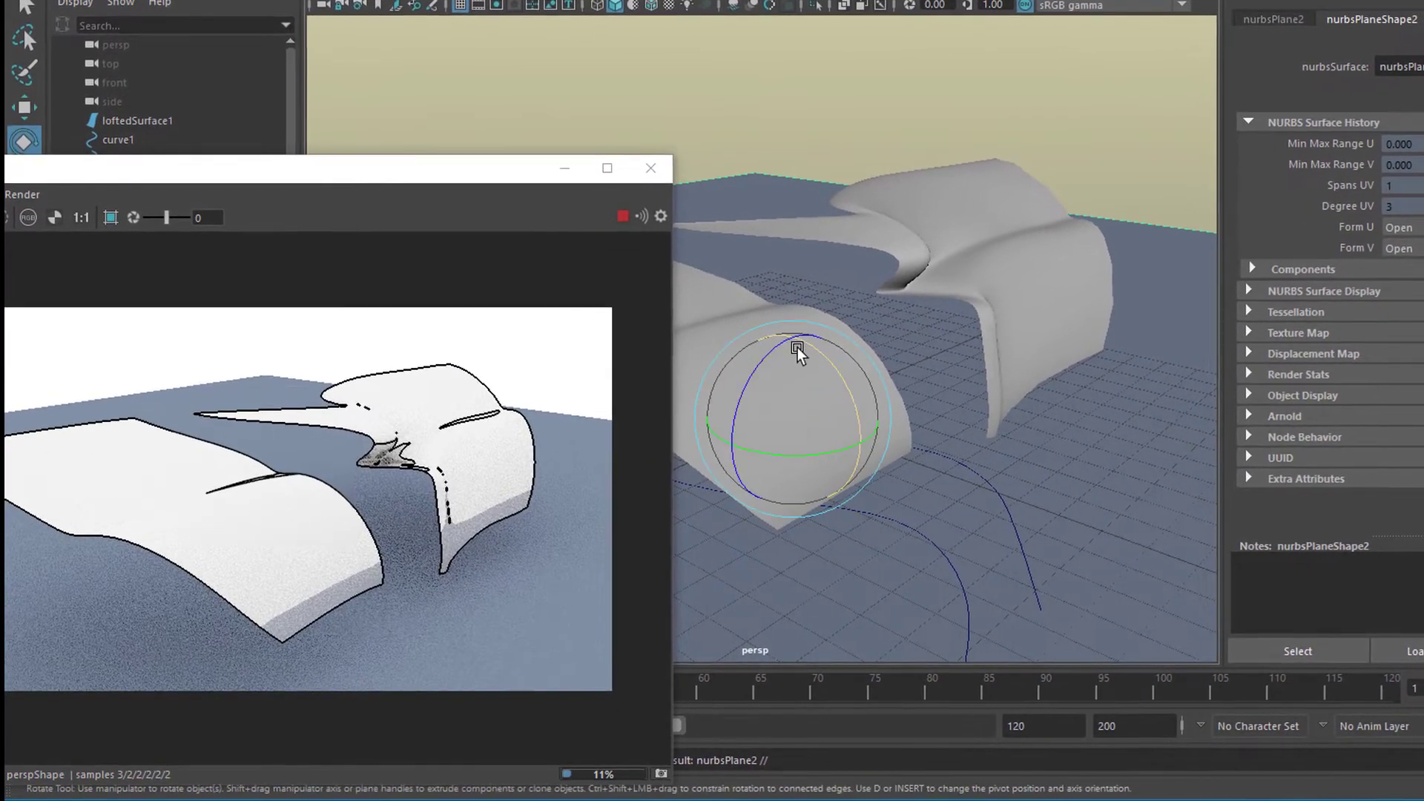
pyautogui.moveTo(836, 356); pyautogui.dragTo(875, 452)
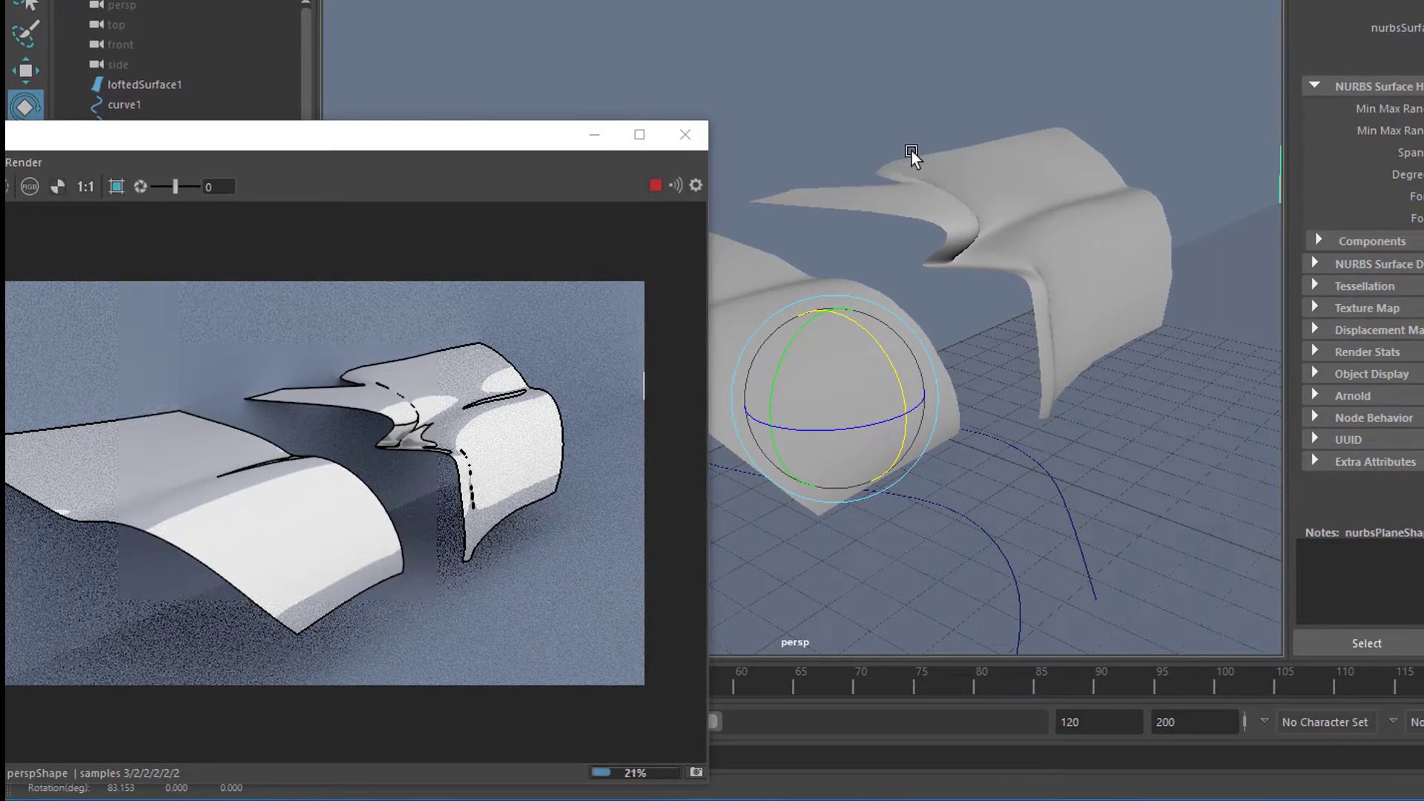
# - Assign a new Lambert material to the back wall plane and set its color to orange
pyautogui.moveTo(869, 42); pyautogui.dragTo(925, 513, button='right')
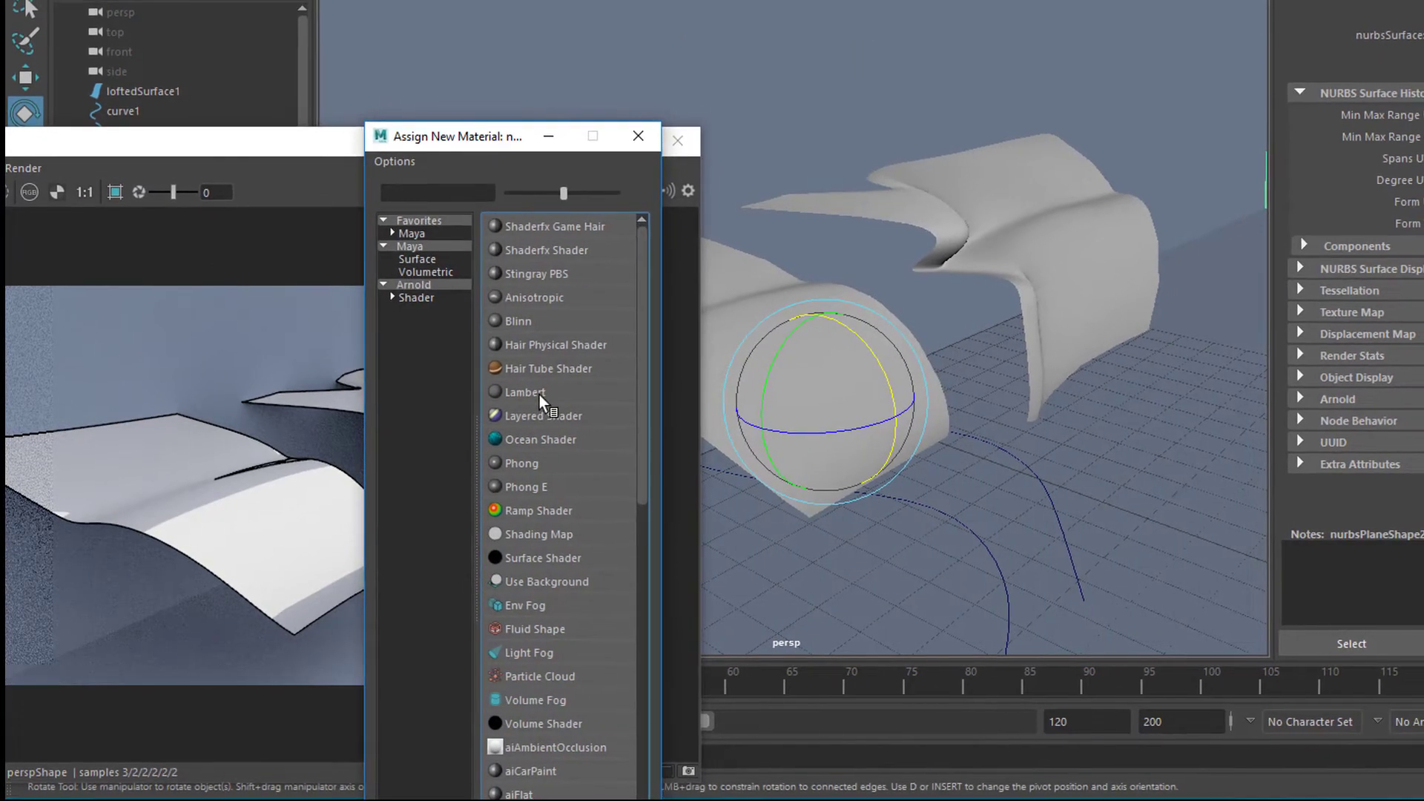
pyautogui.click(542, 391)
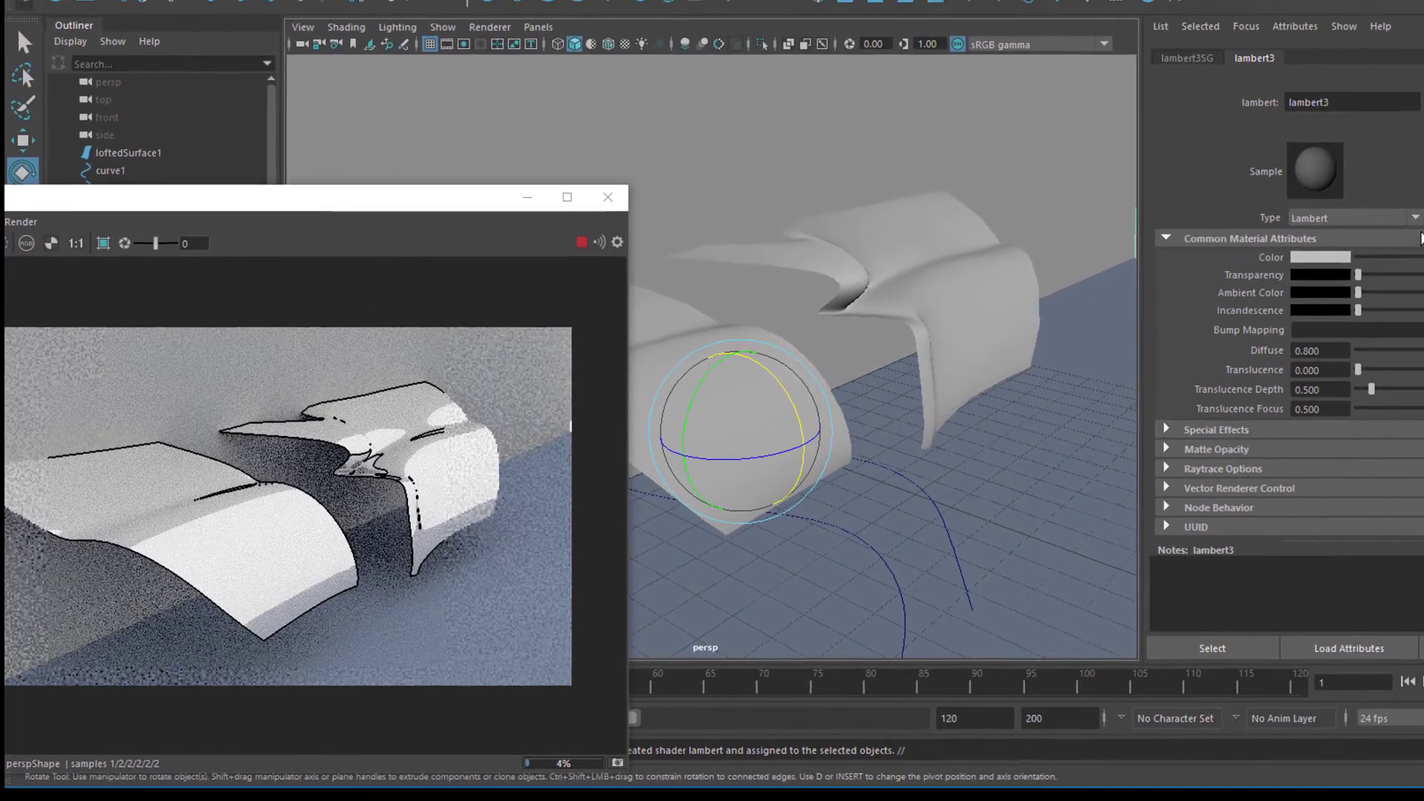
pyautogui.click(1248, 280)
pyautogui.moveTo(1394, 304); pyautogui.dragTo(1357, 295)
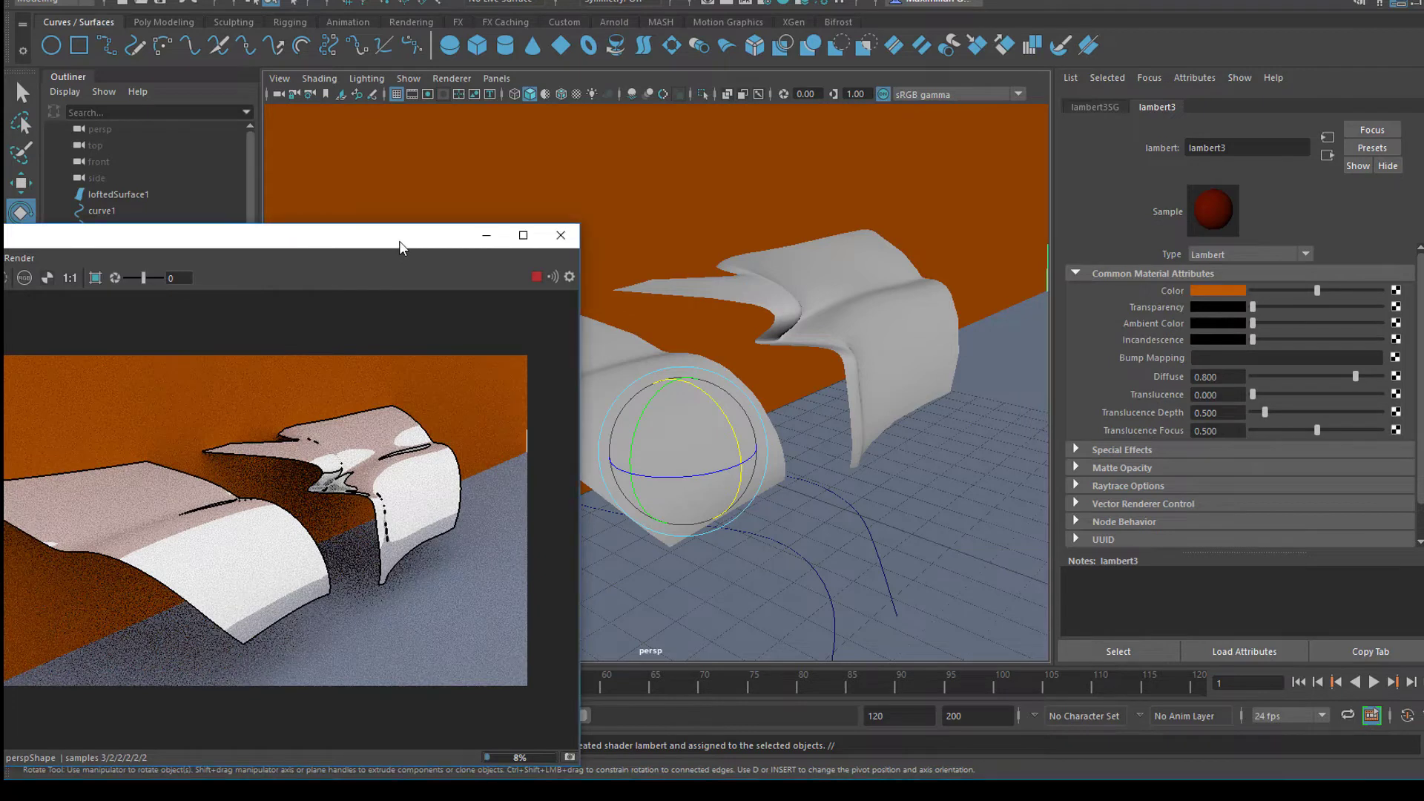
# - Select the skydome light and connect a Ramp texture to its color
pyautogui.moveTo(400, 242); pyautogui.dragTo(635, 170)
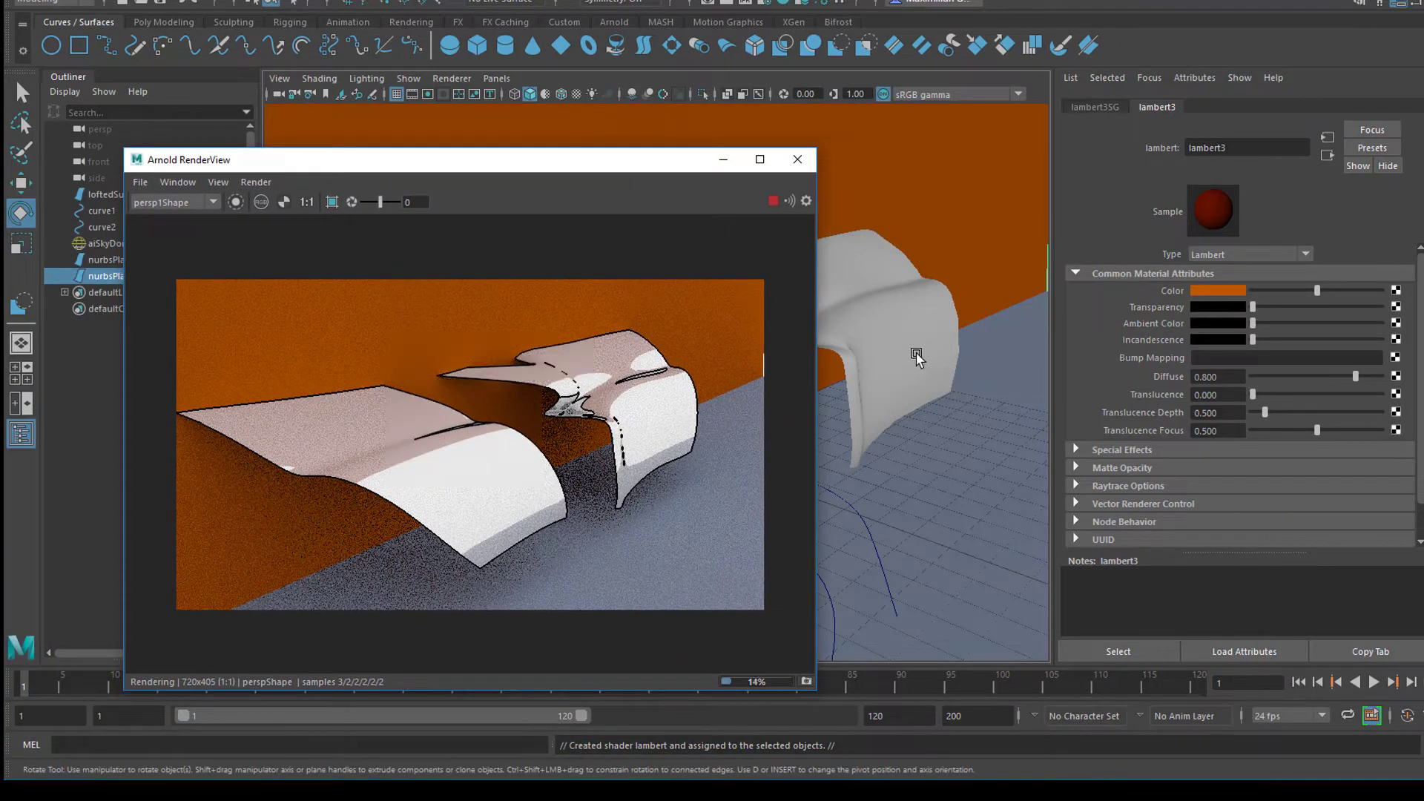
pyautogui.moveTo(579, 166); pyautogui.dragTo(853, 117)
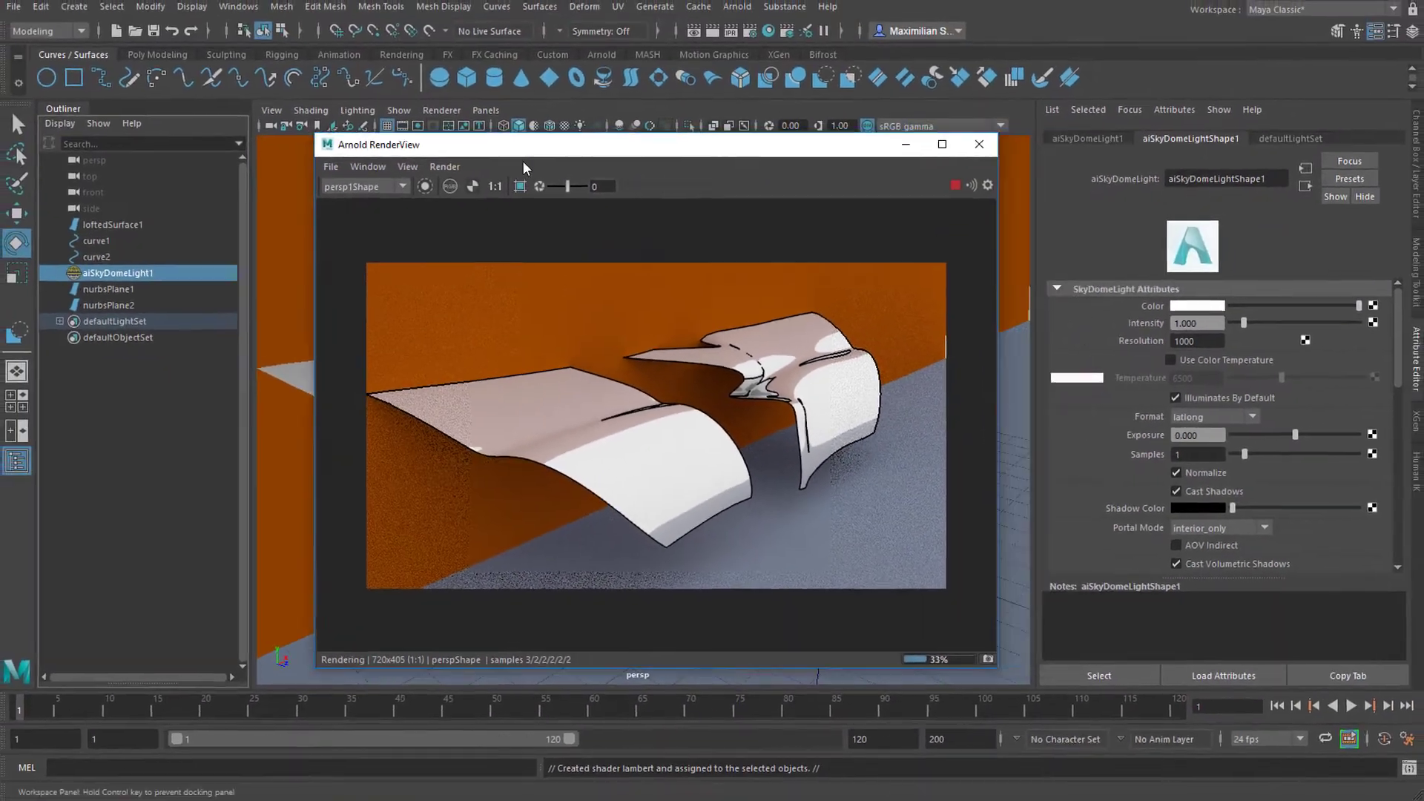
pyautogui.moveTo(479, 82); pyautogui.dragTo(169, 127)
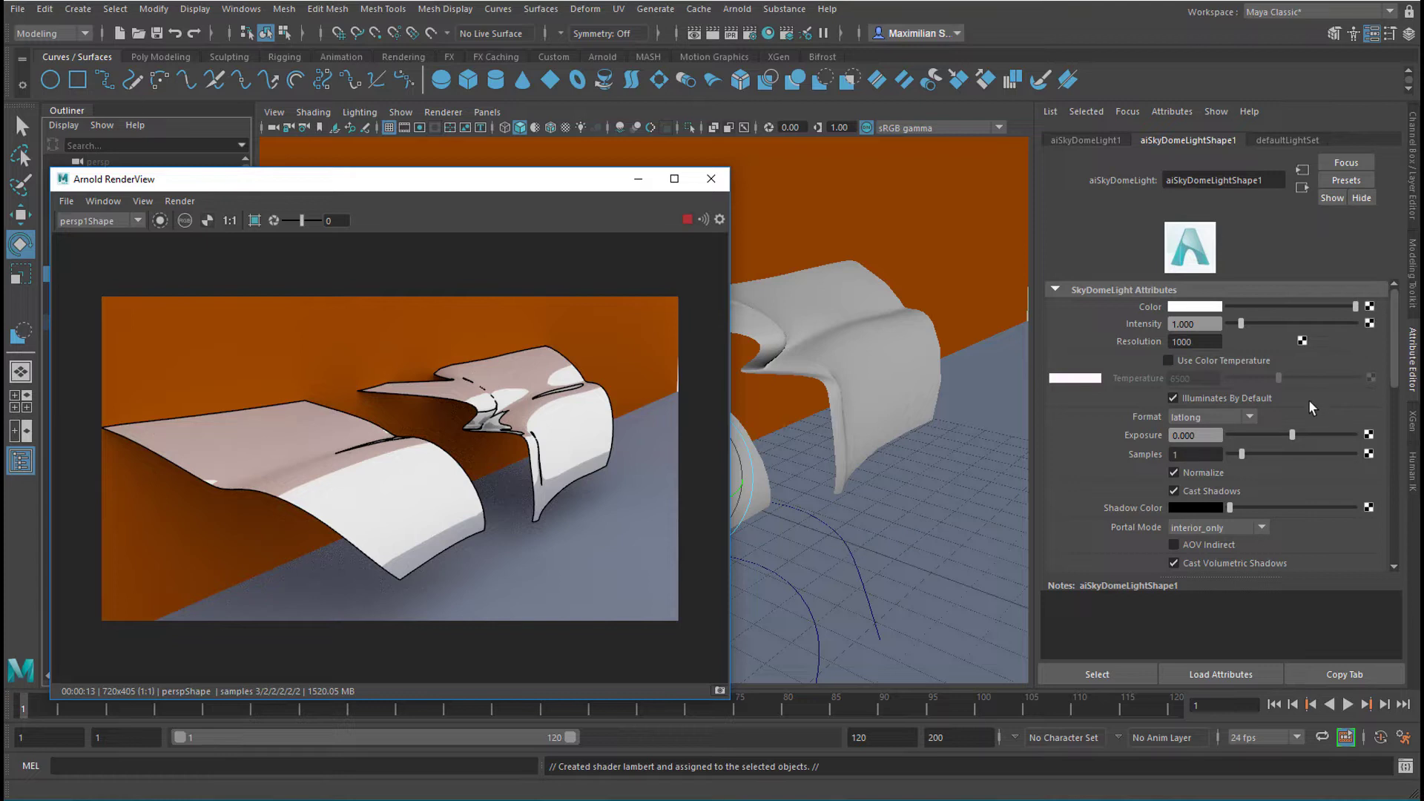
pyautogui.click(1369, 307)
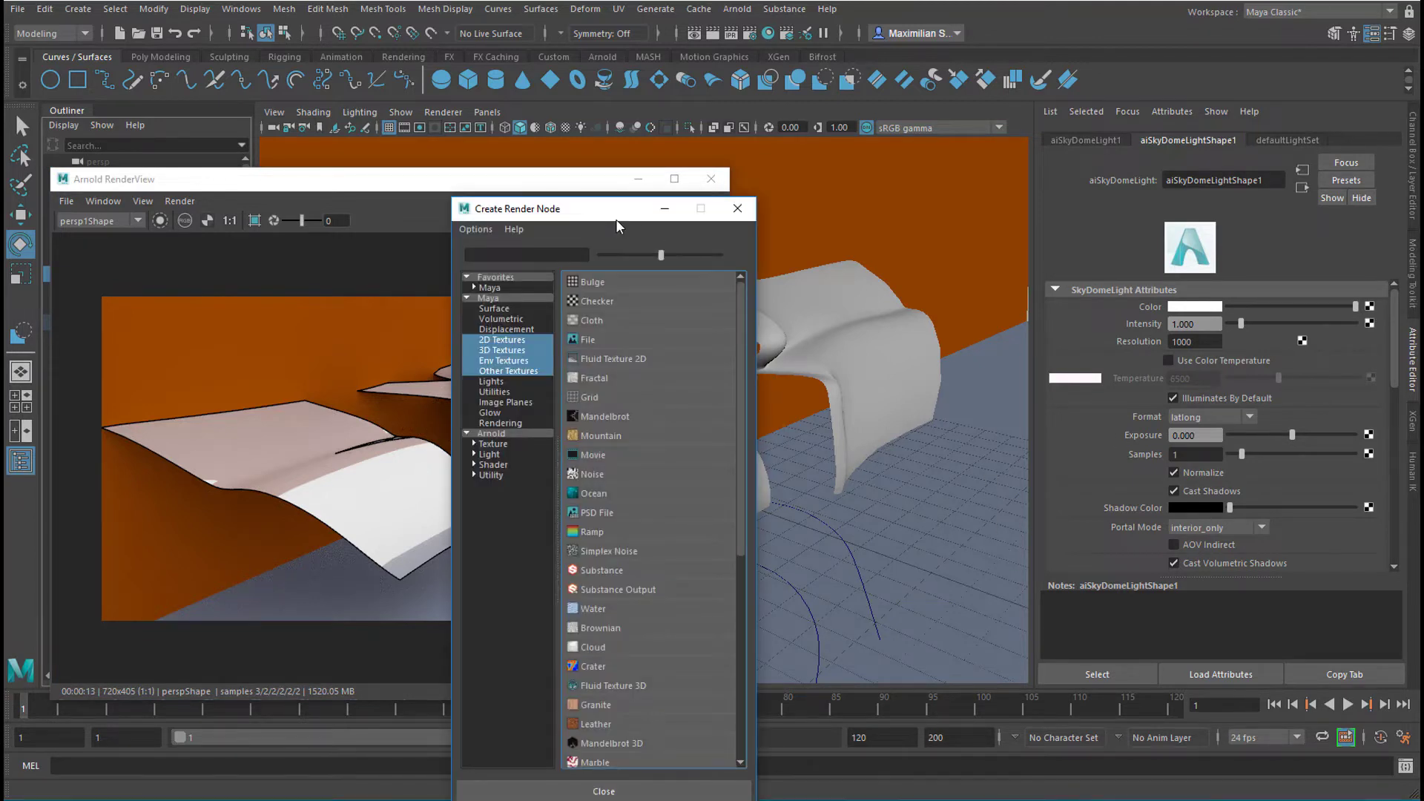
pyautogui.moveTo(602, 220); pyautogui.dragTo(897, 153)
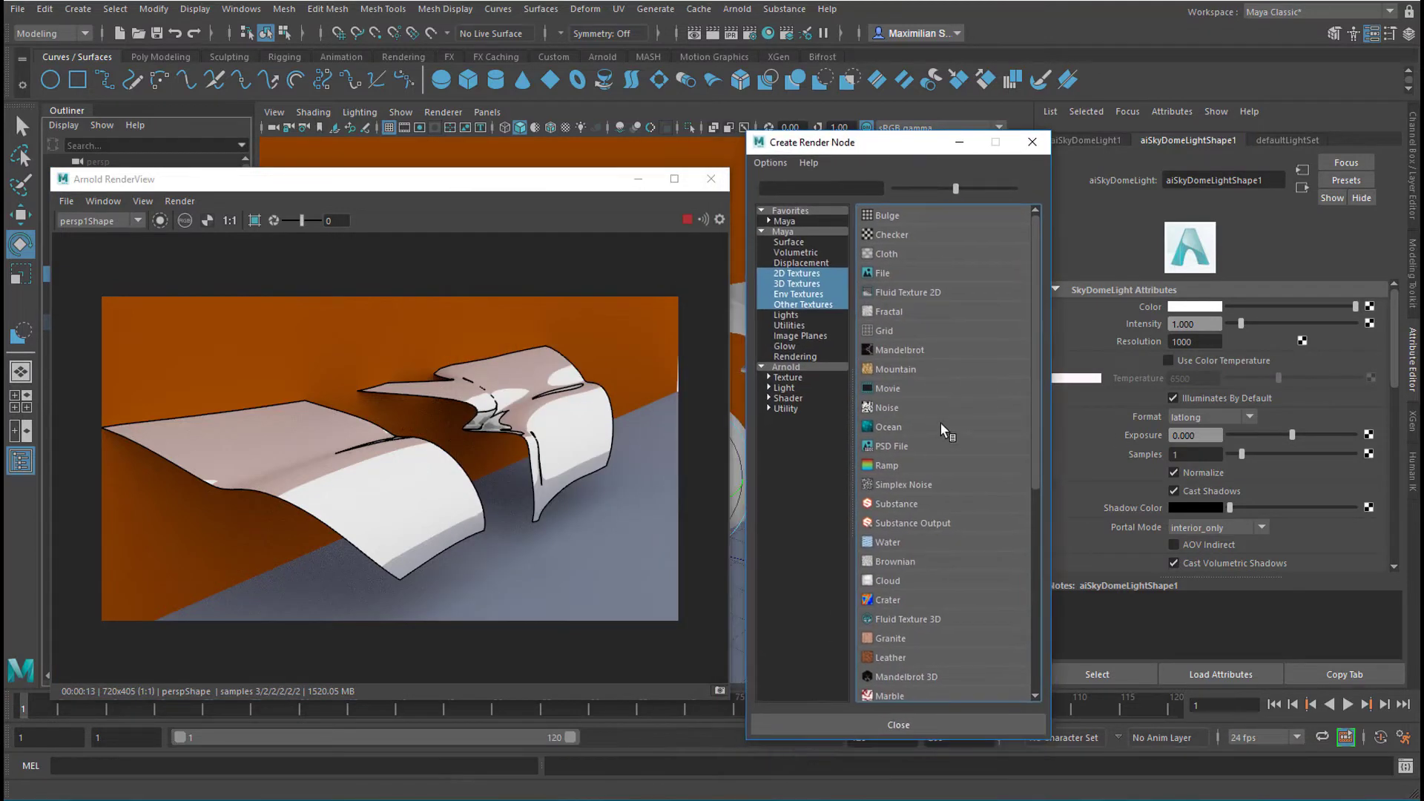
pyautogui.click(903, 466)
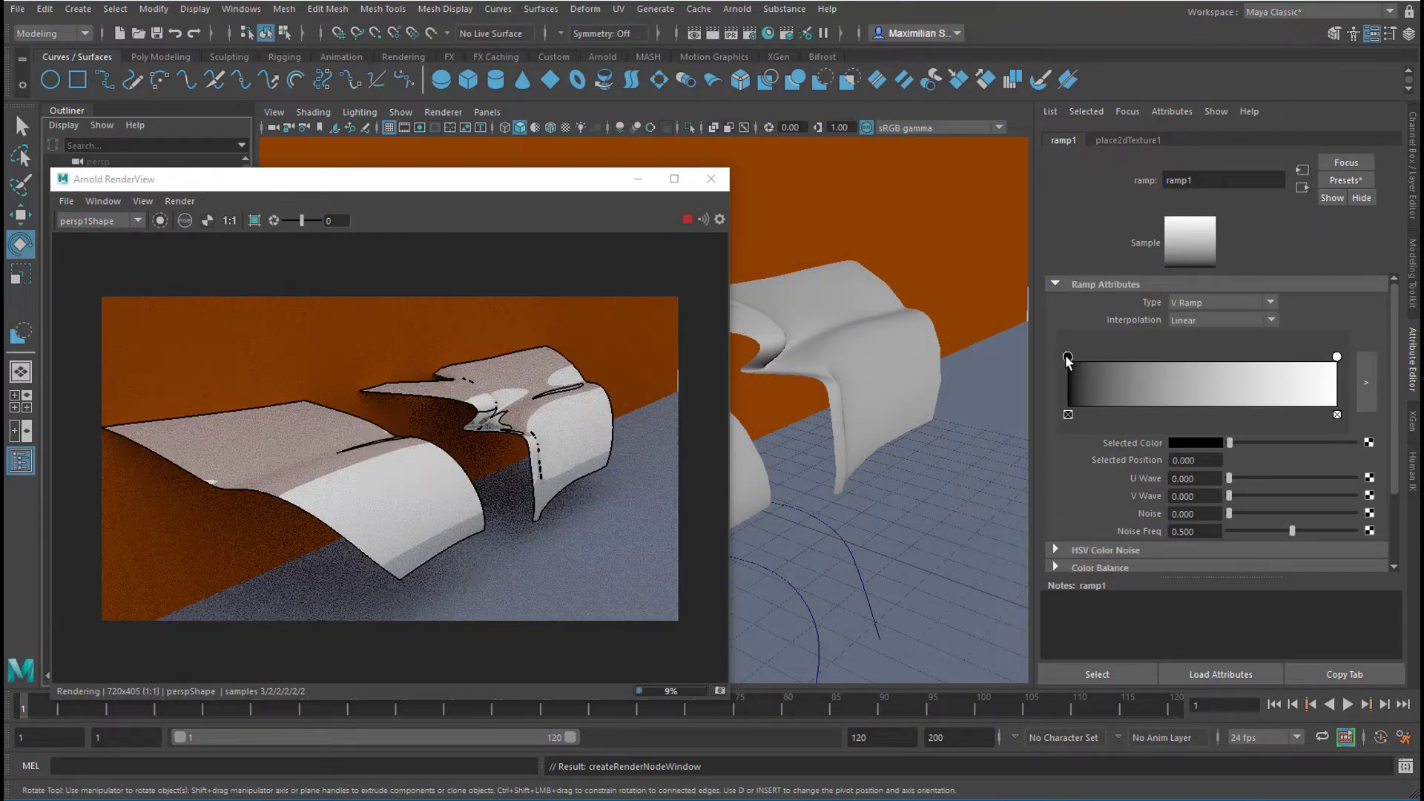
# - Recolor the ramp's white end at position 1.000, trying yellow first and settling on pale green
pyautogui.click(1337, 357)
pyautogui.click(1206, 443)
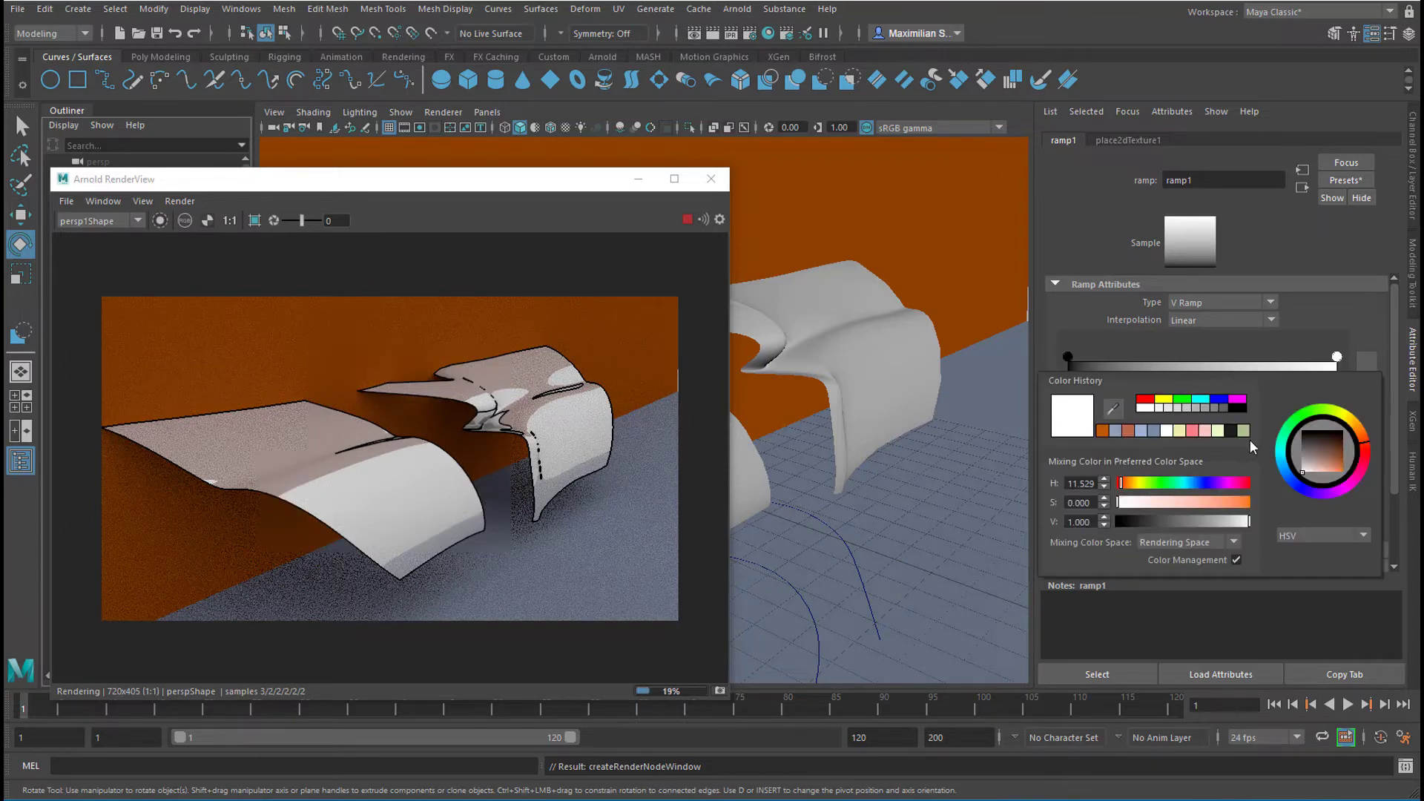
pyautogui.click(1347, 423)
pyautogui.moveTo(1335, 453); pyautogui.dragTo(1351, 487)
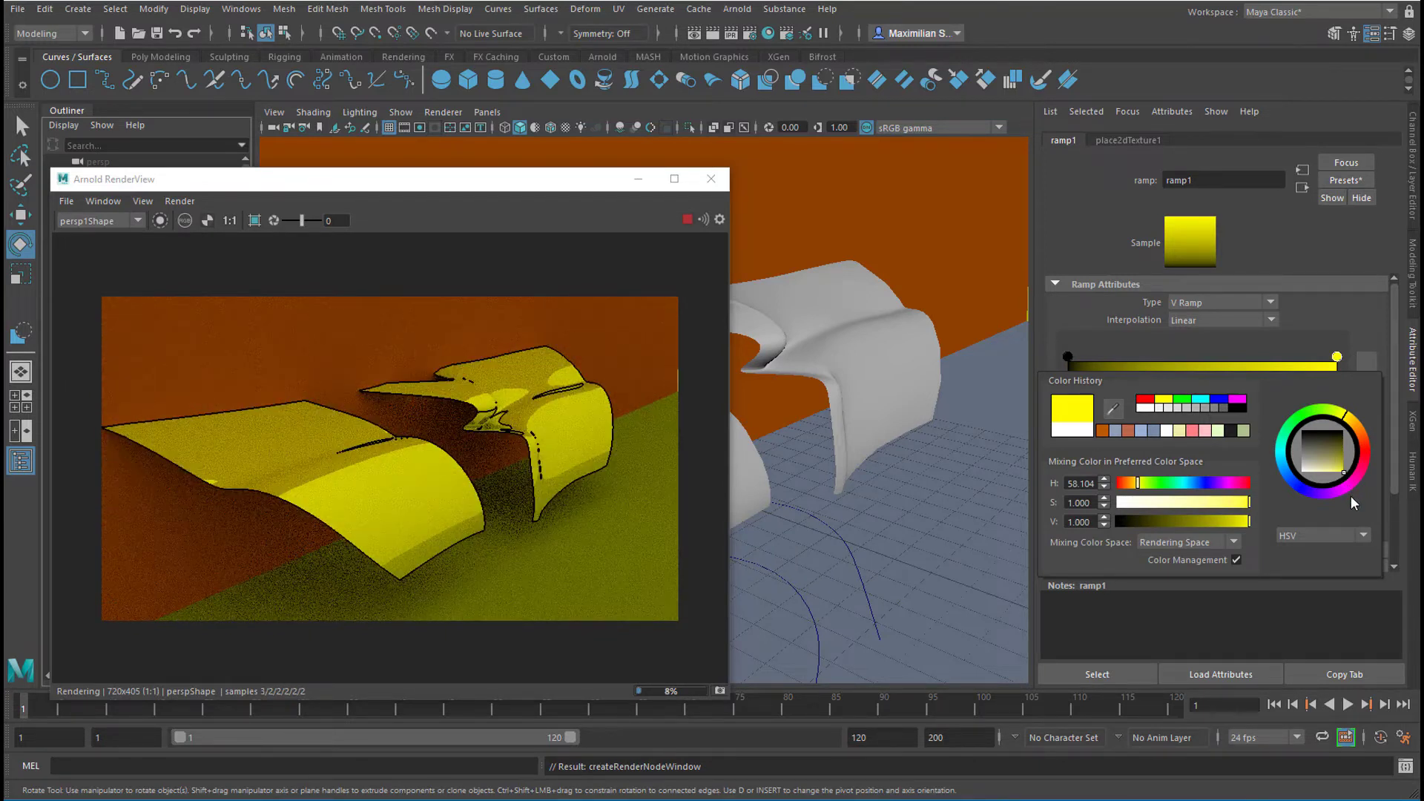
pyautogui.click(1320, 336)
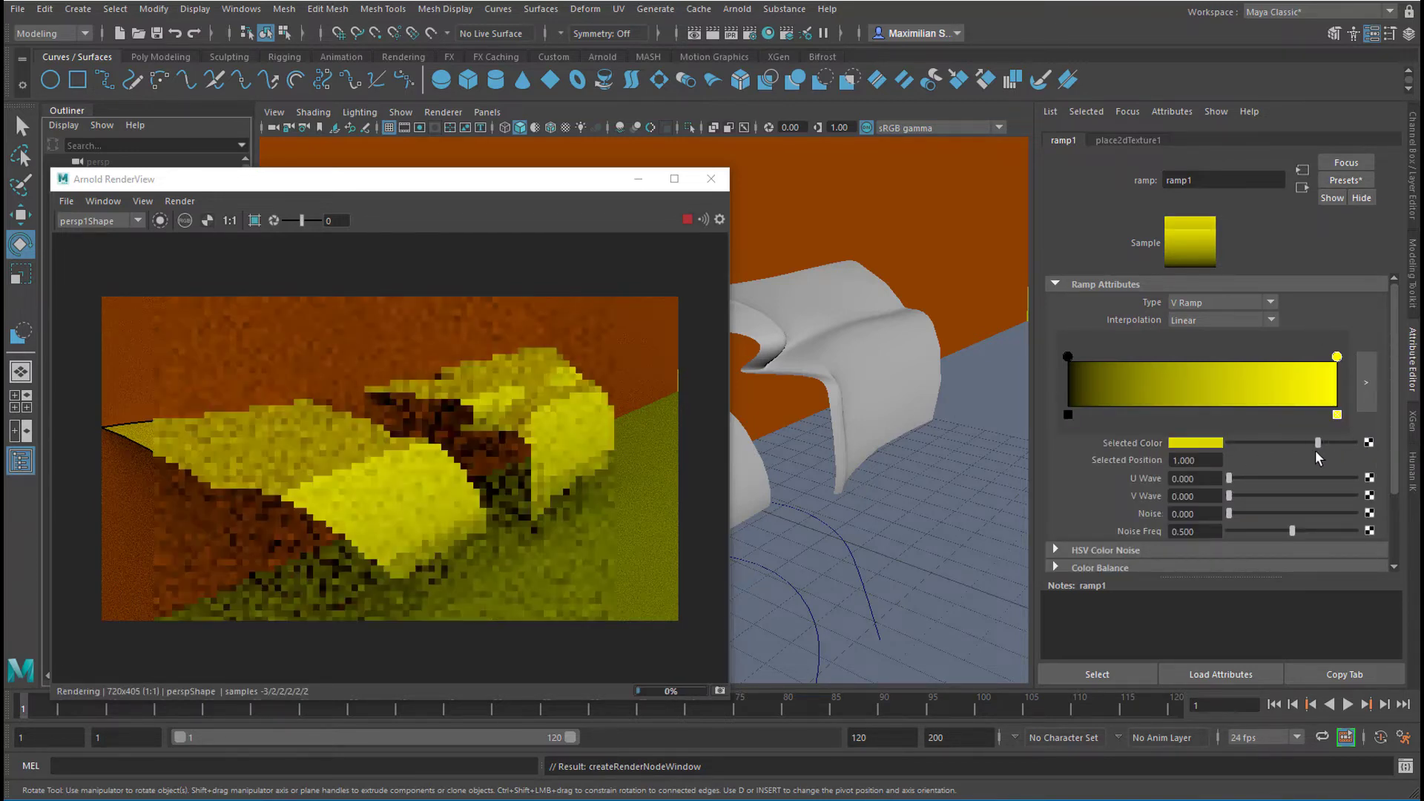
pyautogui.click(1195, 443)
pyautogui.click(1311, 479)
pyautogui.click(1294, 410)
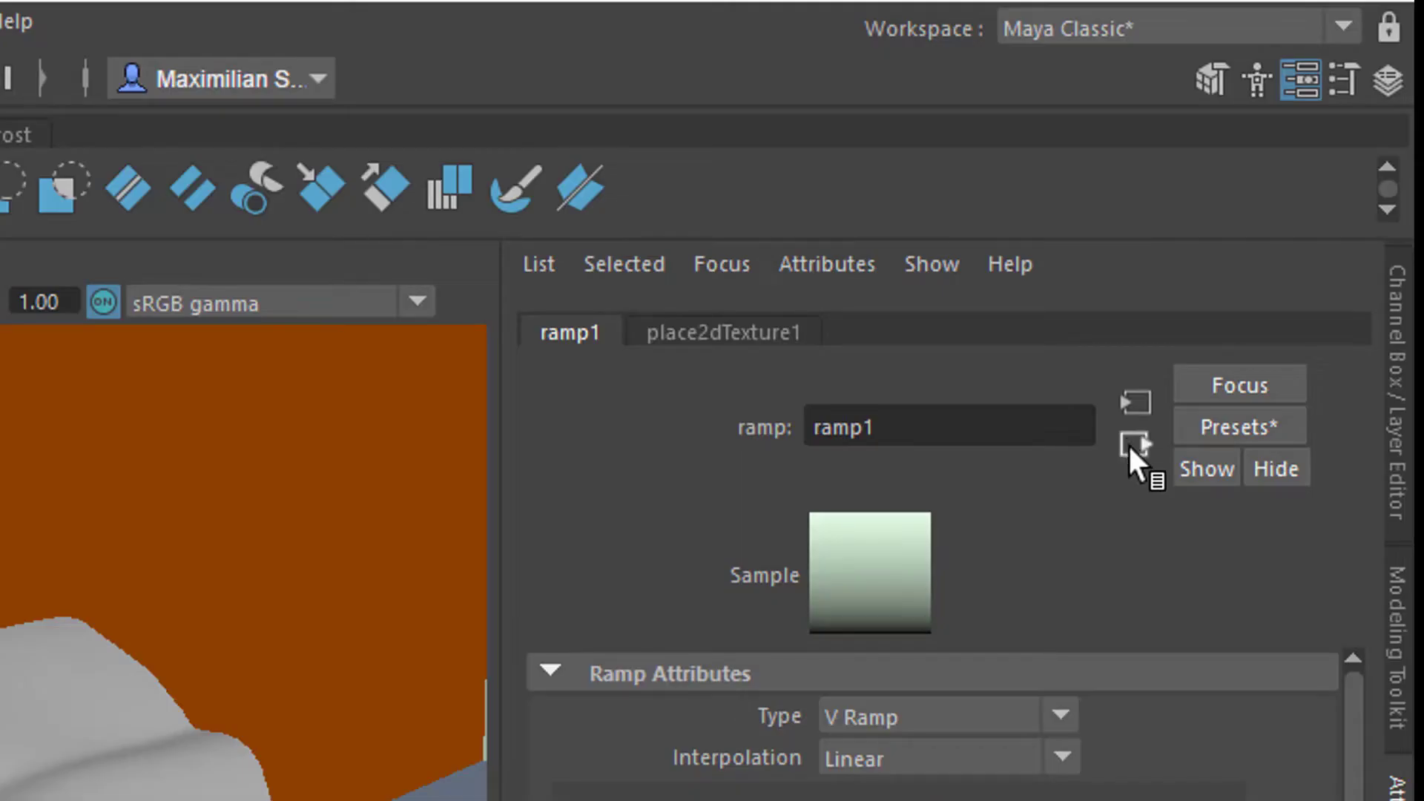
# - Return to the skydome light, set its intensity to 2, and close the Arnold RenderView after checking the result
pyautogui.click(1135, 444)
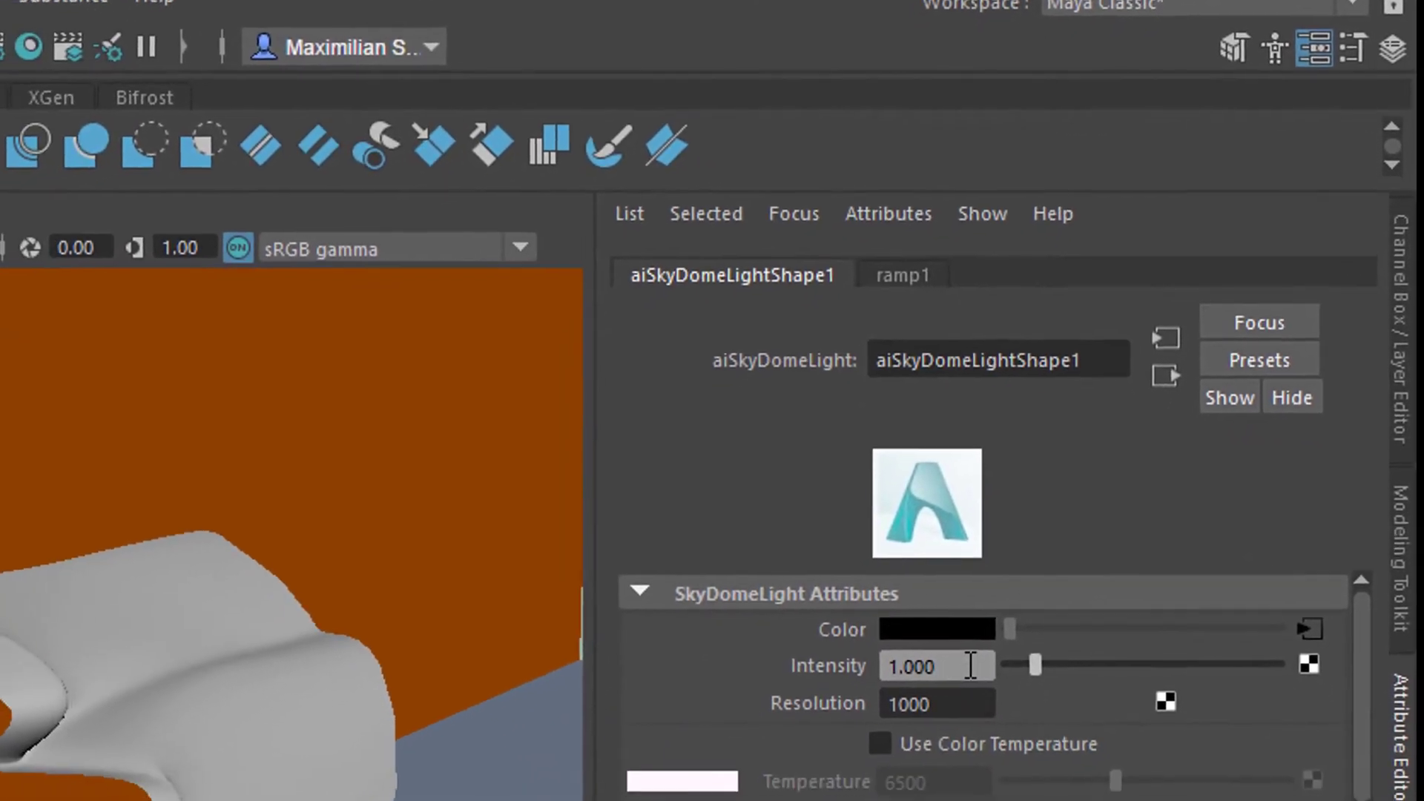
pyautogui.click(912, 699)
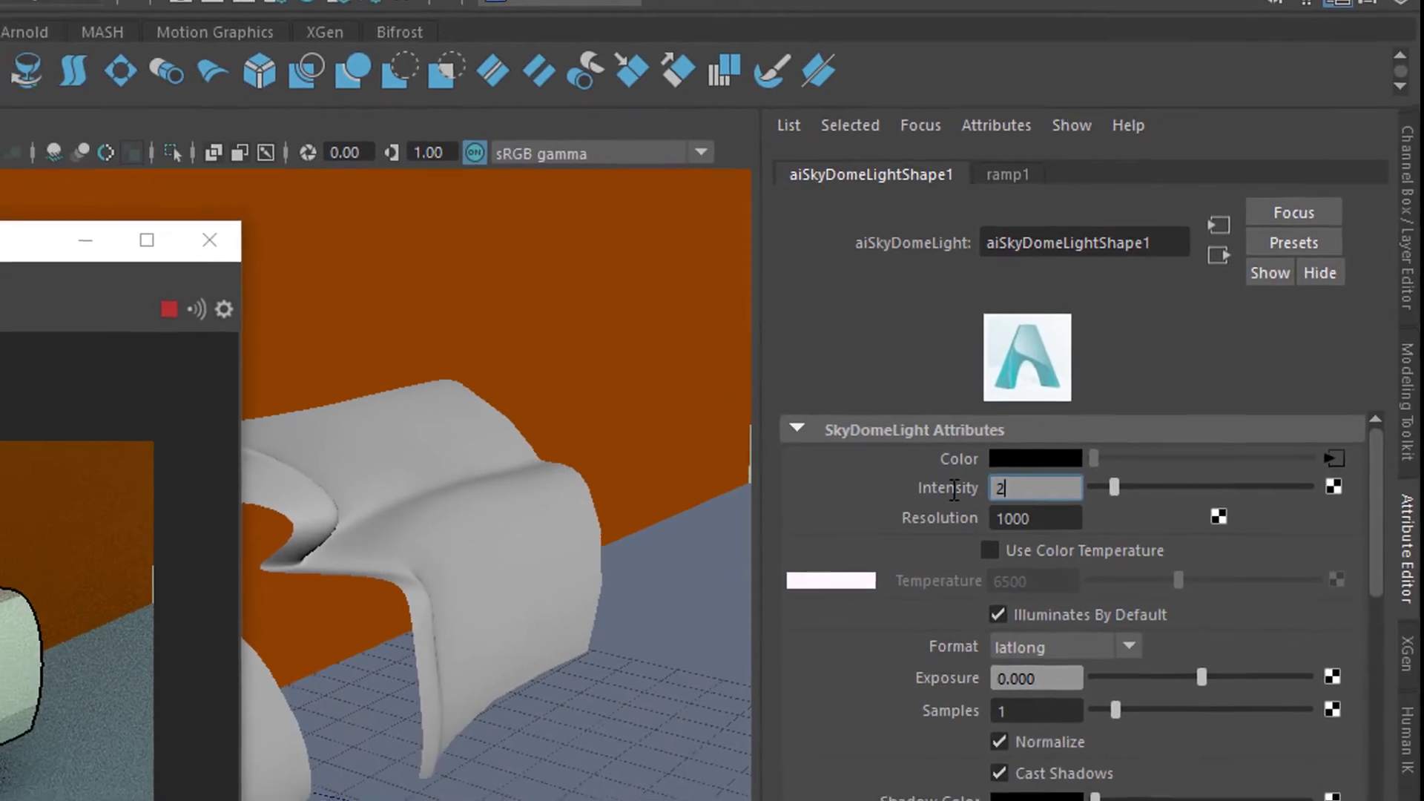
pyautogui.write('2')
pyautogui.press('Return')
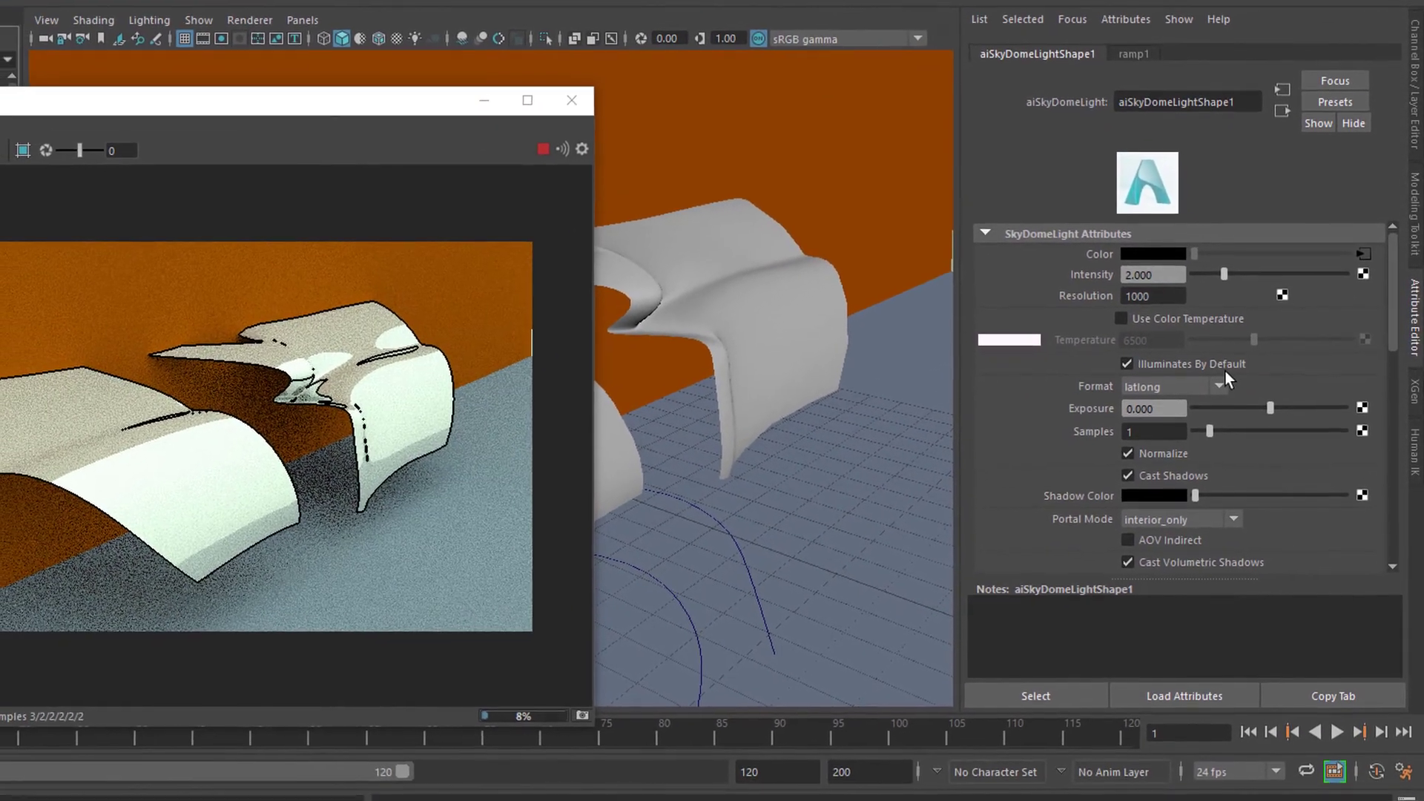
pyautogui.moveTo(401, 108); pyautogui.dragTo(602, 74)
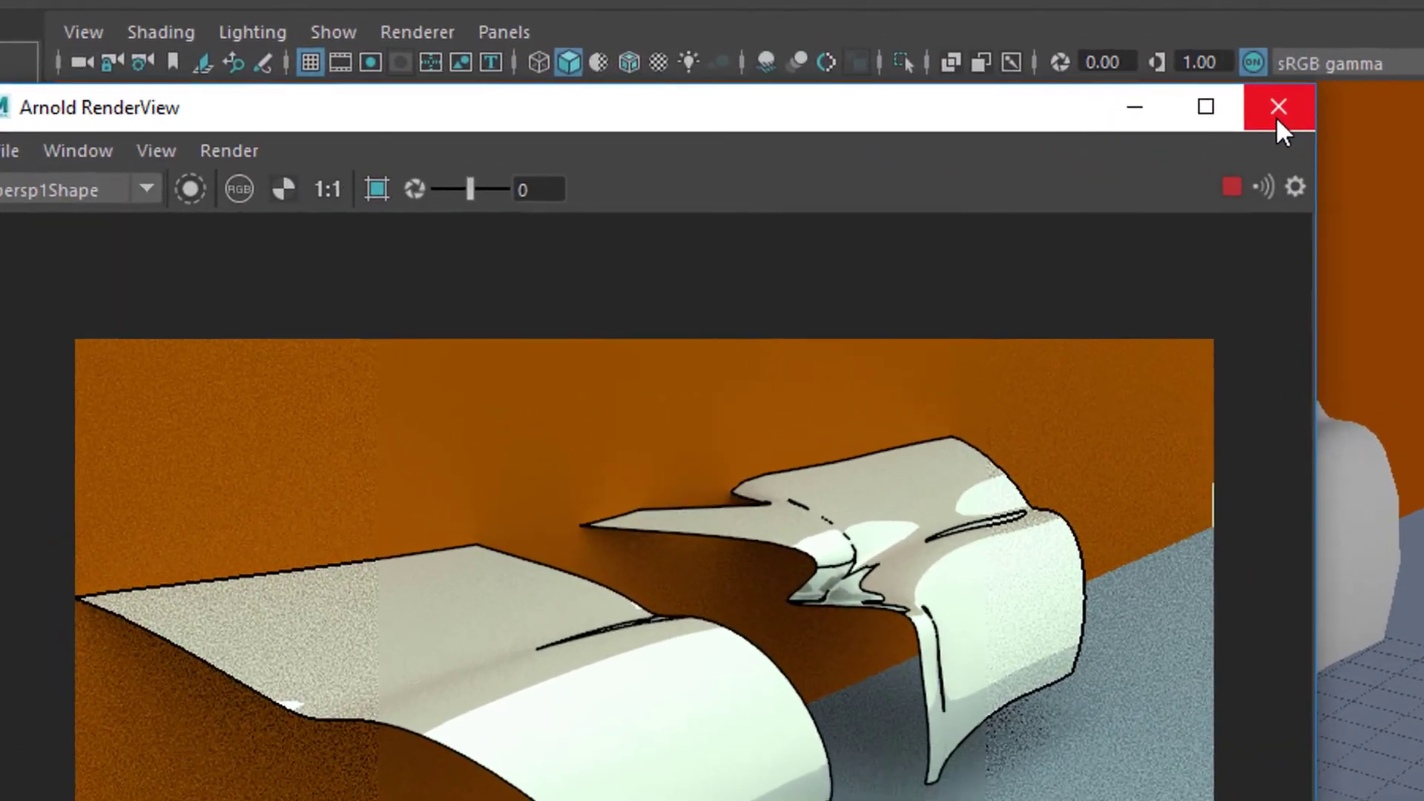
pyautogui.click(961, 80)
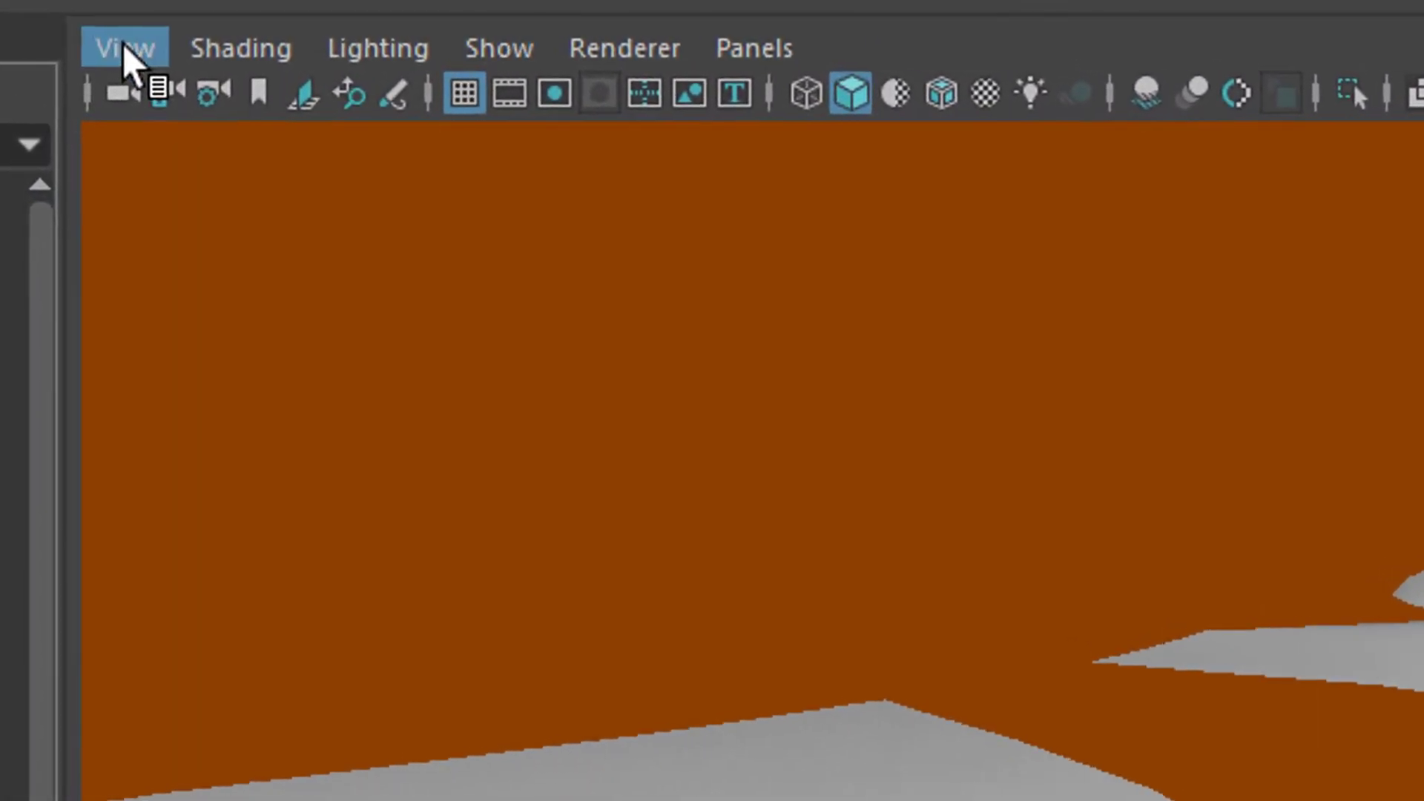
# - Create a camera from the current perspective view, adjust its framing, and set a keyframe for it at frame 1
pyautogui.click(108, 42)
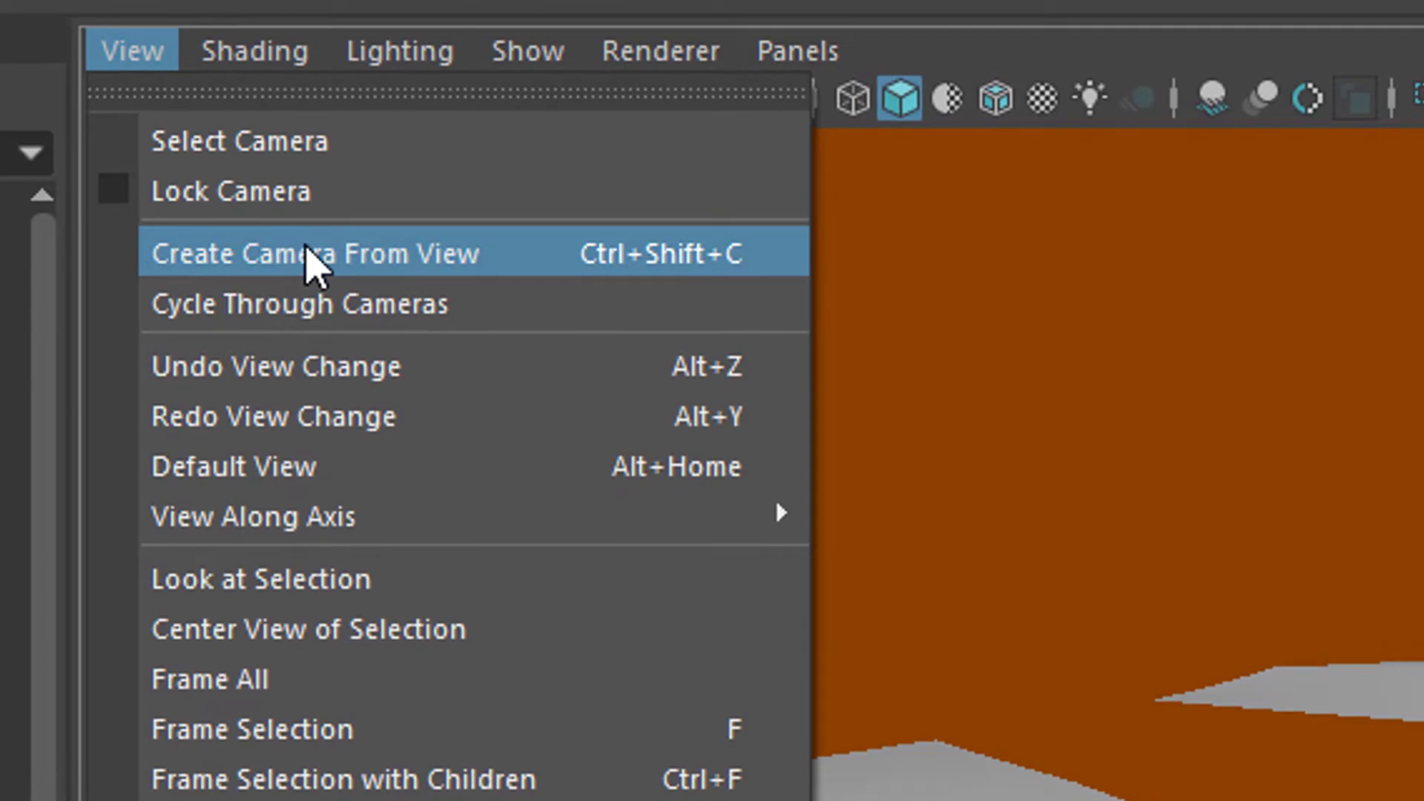
pyautogui.click(310, 269)
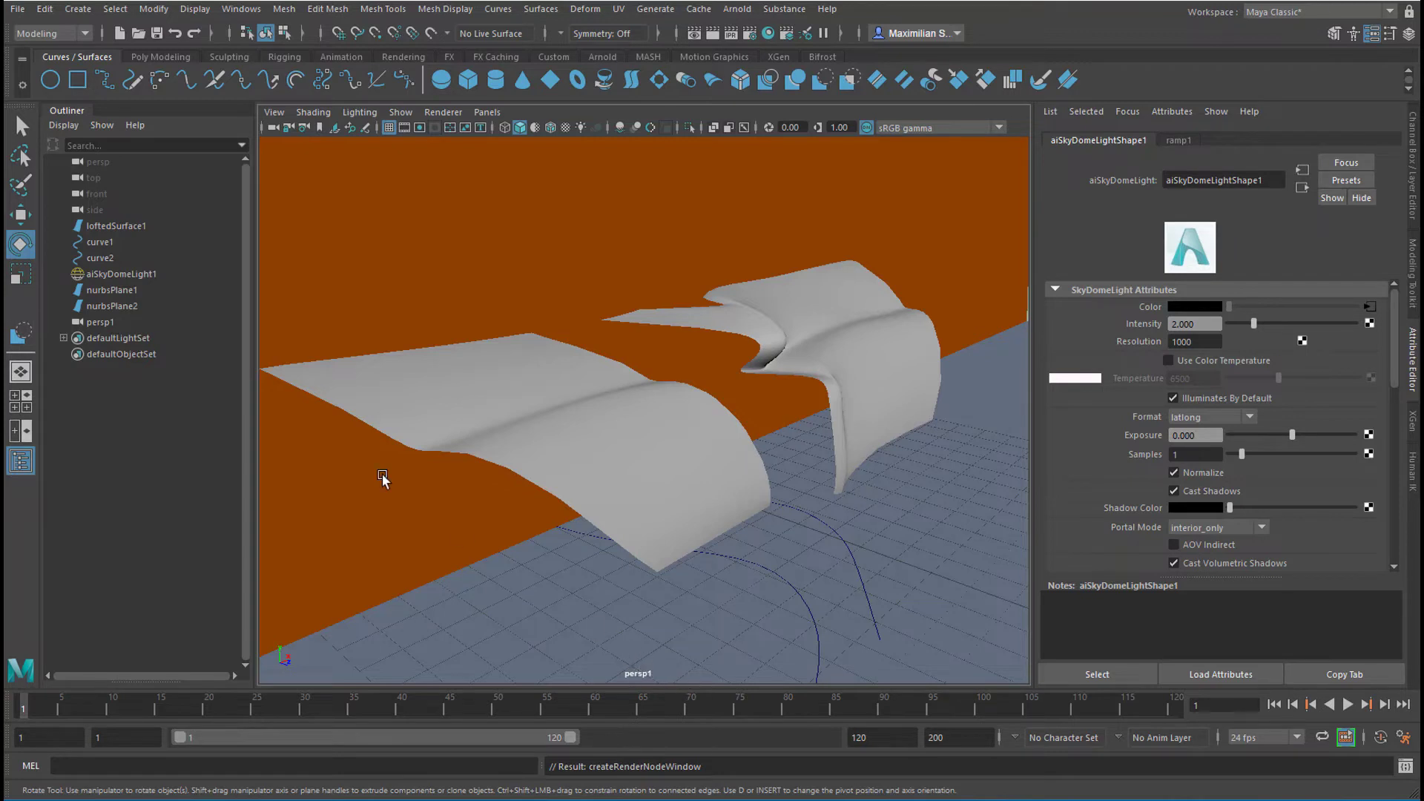
pyautogui.click(105, 322)
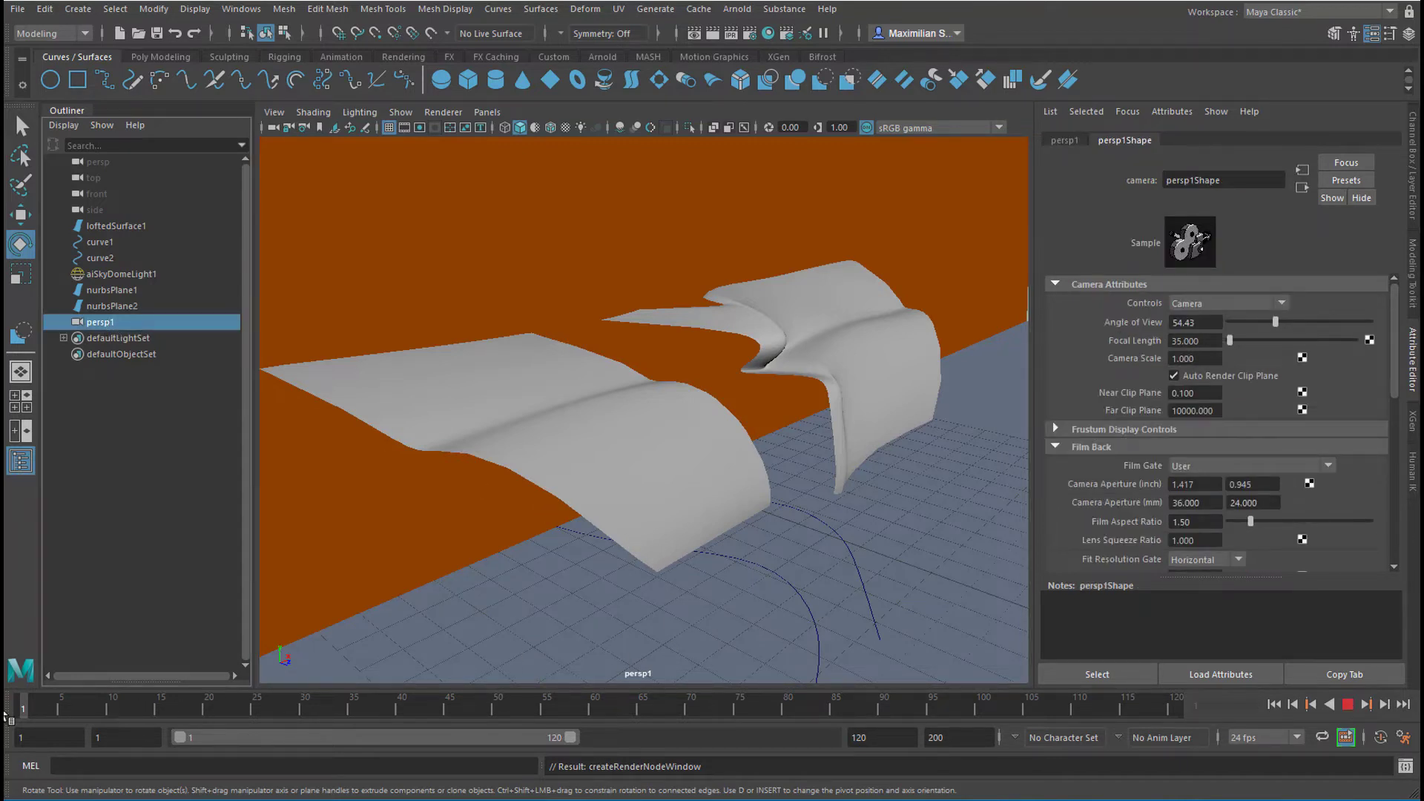
pyautogui.keyDown('alt'); pyautogui.moveTo(810, 581); pyautogui.dragTo(778, 565); pyautogui.keyUp('alt')
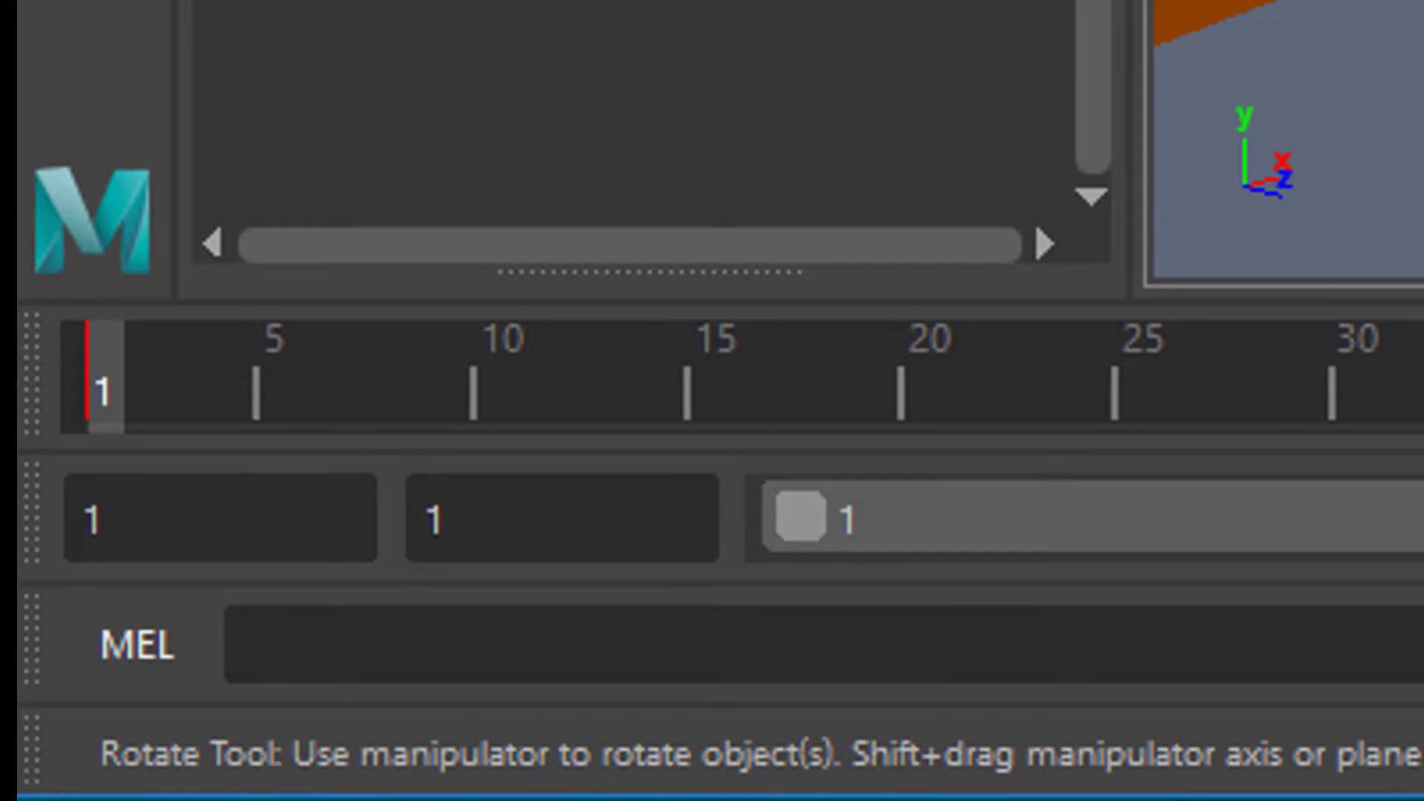
# - Extend the playback range and animation end to frame 400
pyautogui.doubleClick(882, 737)
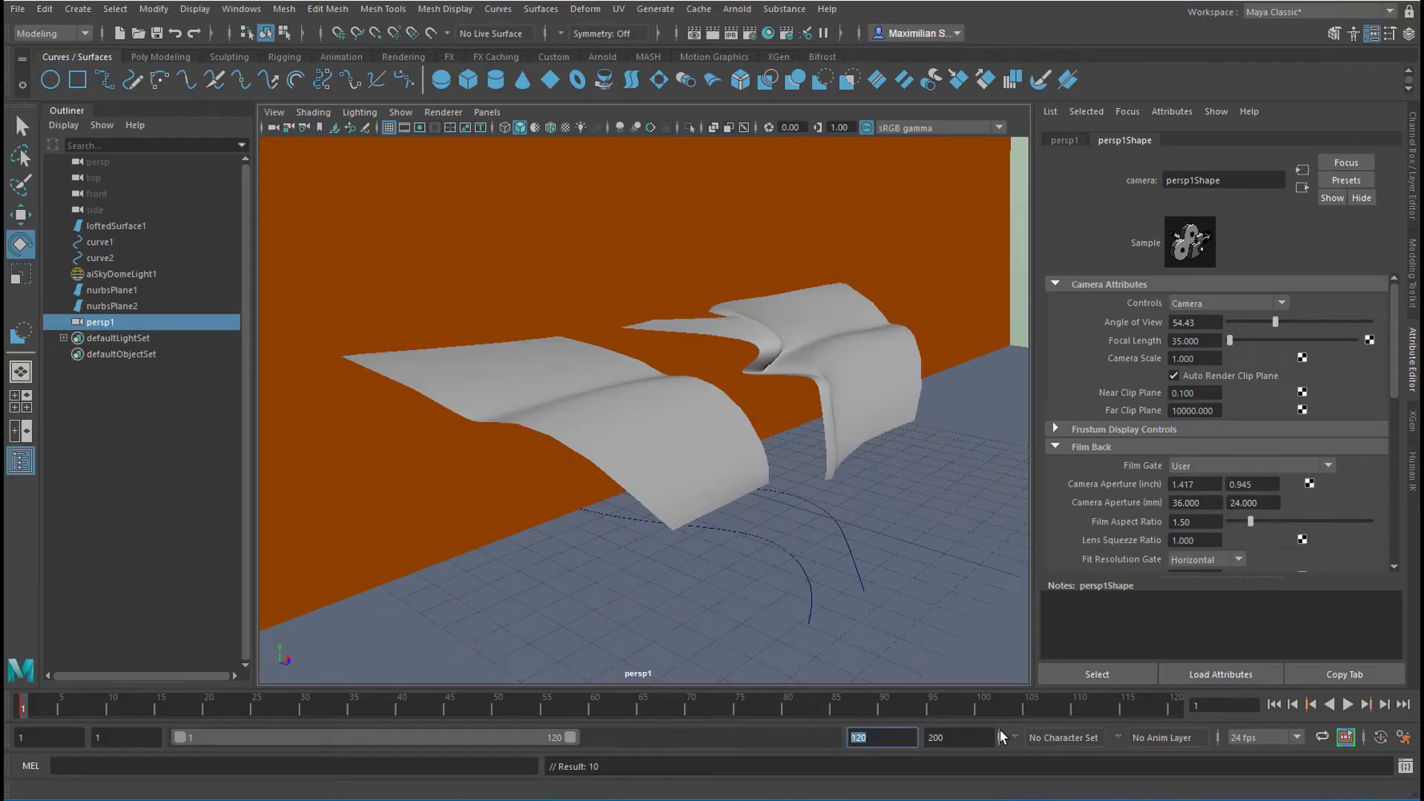
pyautogui.press('Return')
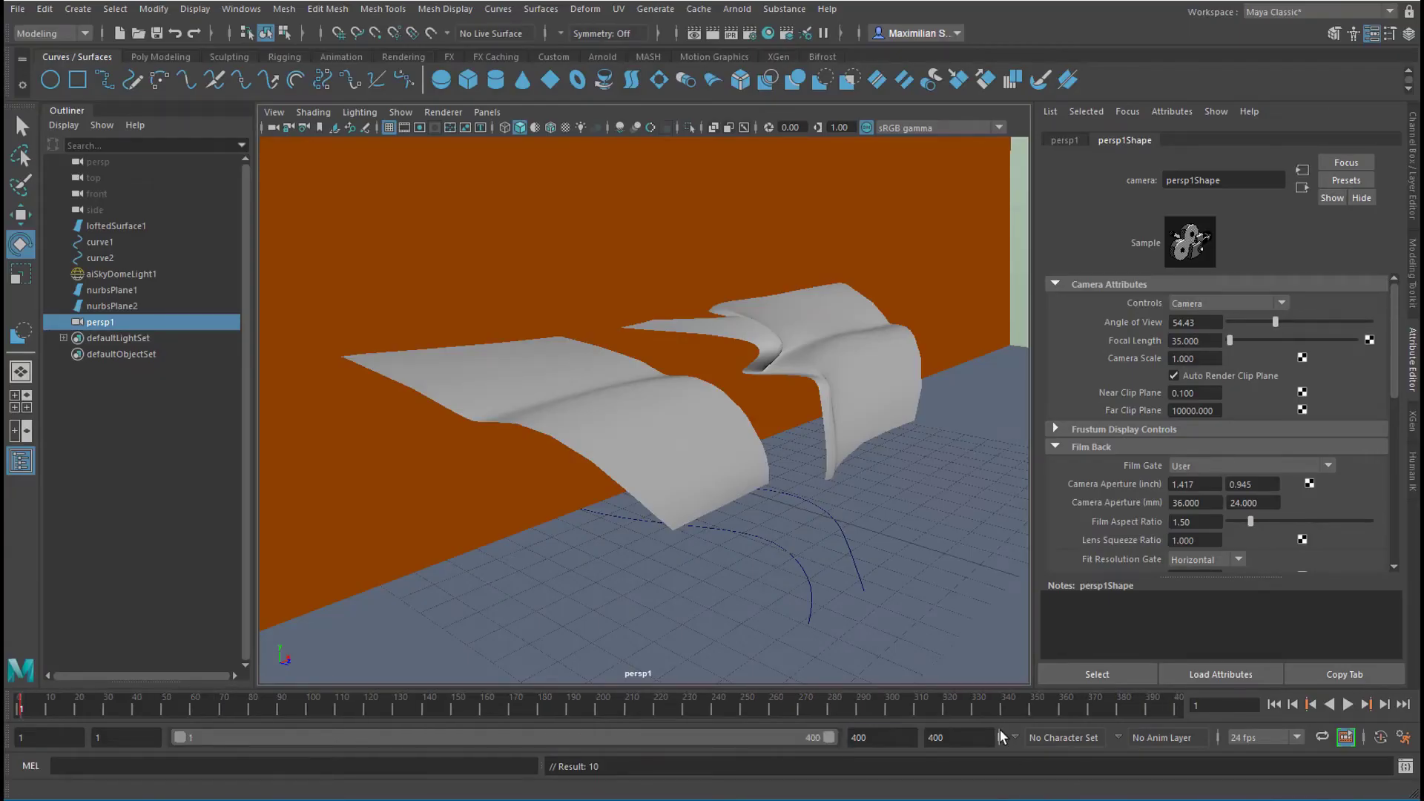
# - At frame 400, reframe the persp1 camera close to the lofted surfaces from another side and set a keyframe
pyautogui.click(1176, 705)
pyautogui.keyDown('alt'); pyautogui.moveTo(849, 584); pyautogui.dragTo(727, 591); pyautogui.keyUp('alt')
pyautogui.keyDown('alt'); pyautogui.moveTo(728, 591); pyautogui.dragTo(873, 582, button='right'); pyautogui.keyUp('alt')
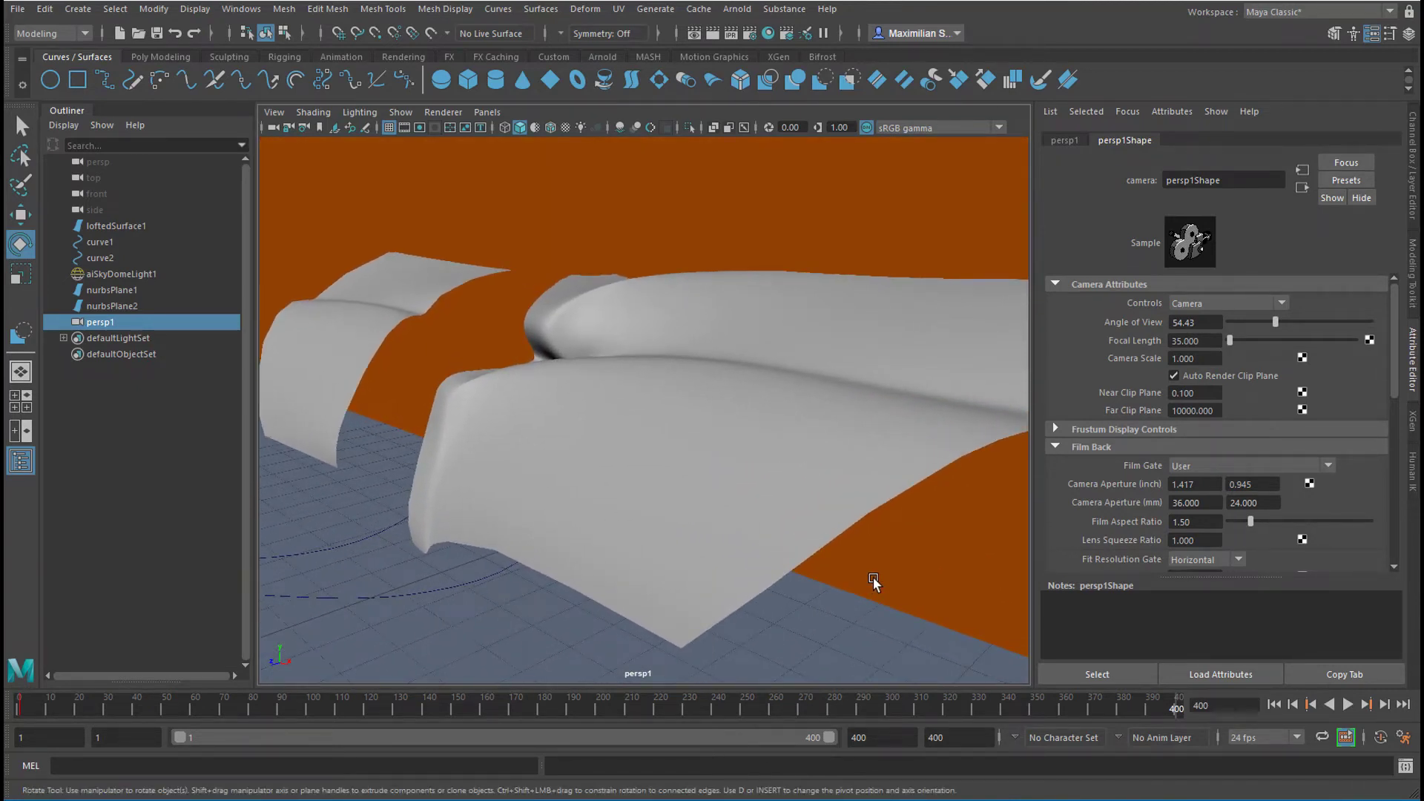
pyautogui.keyDown('alt'); pyautogui.moveTo(781, 531); pyautogui.dragTo(776, 541); pyautogui.keyUp('alt')
pyautogui.keyDown('alt'); pyautogui.moveTo(775, 540); pyautogui.dragTo(776, 459, button='middle'); pyautogui.keyUp('alt')
pyautogui.keyDown('alt'); pyautogui.moveTo(776, 459); pyautogui.dragTo(797, 465, button='right'); pyautogui.keyUp('alt')
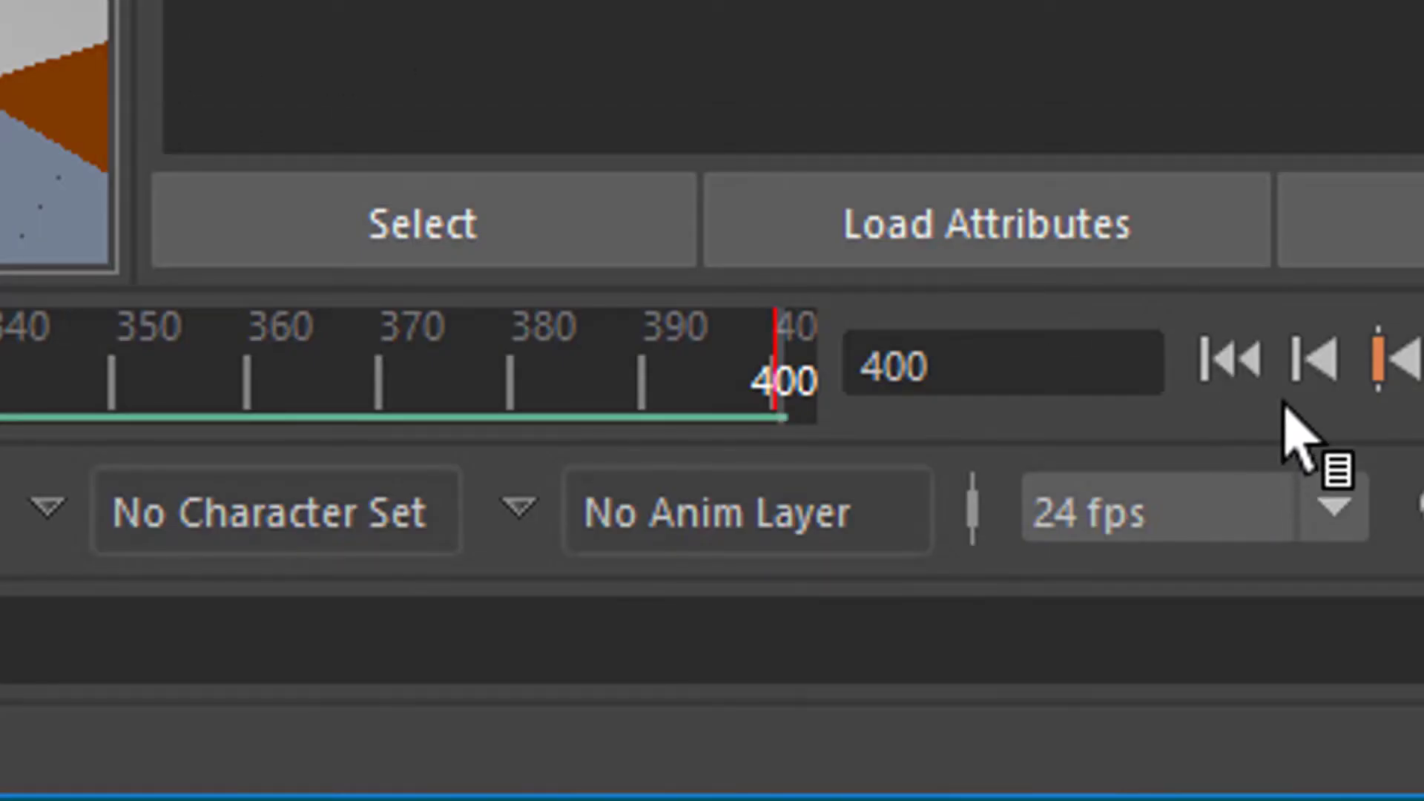
# - Play the camera animation from the first frame to check the movement, and stop the playback
pyautogui.click(1229, 359)
pyautogui.click(1347, 705)
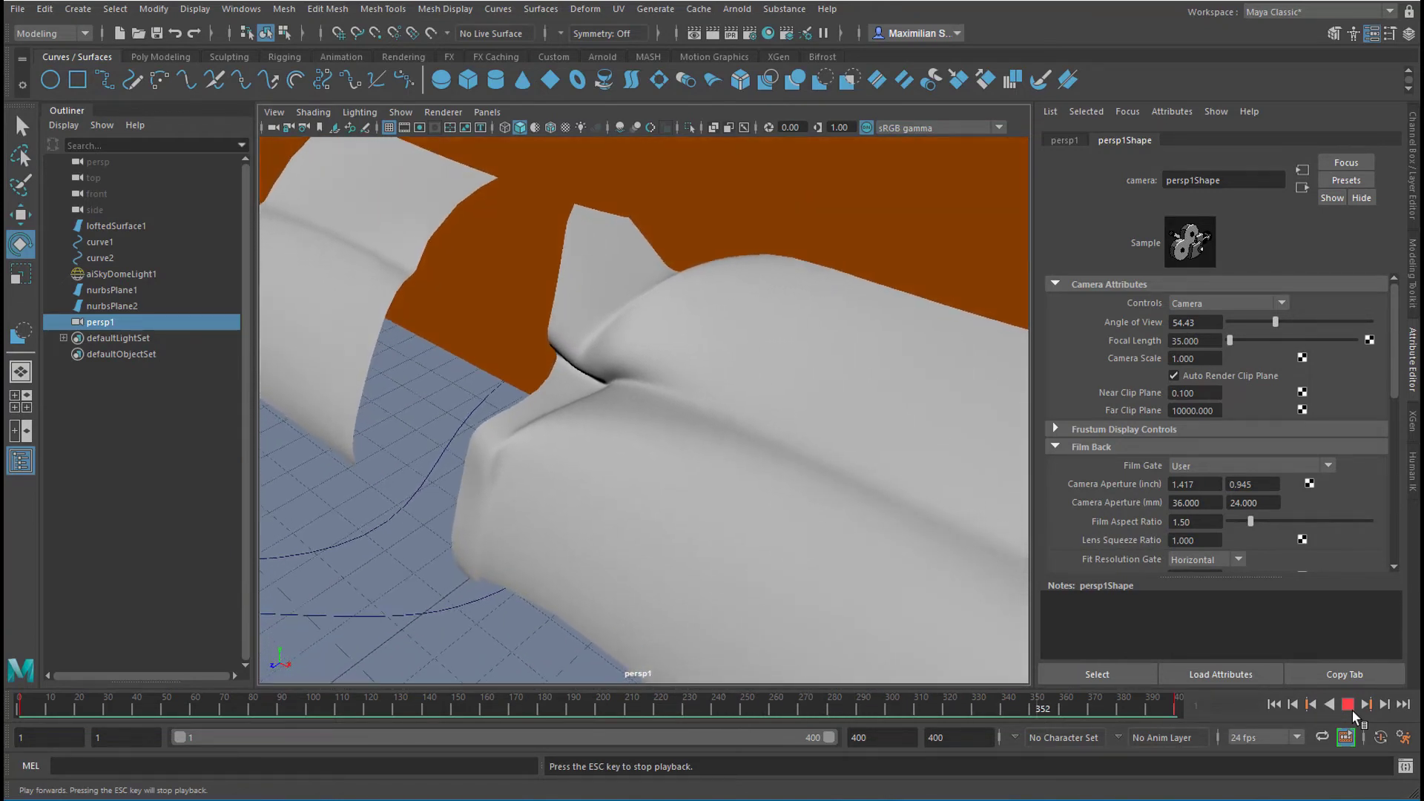
pyautogui.press('Escape')
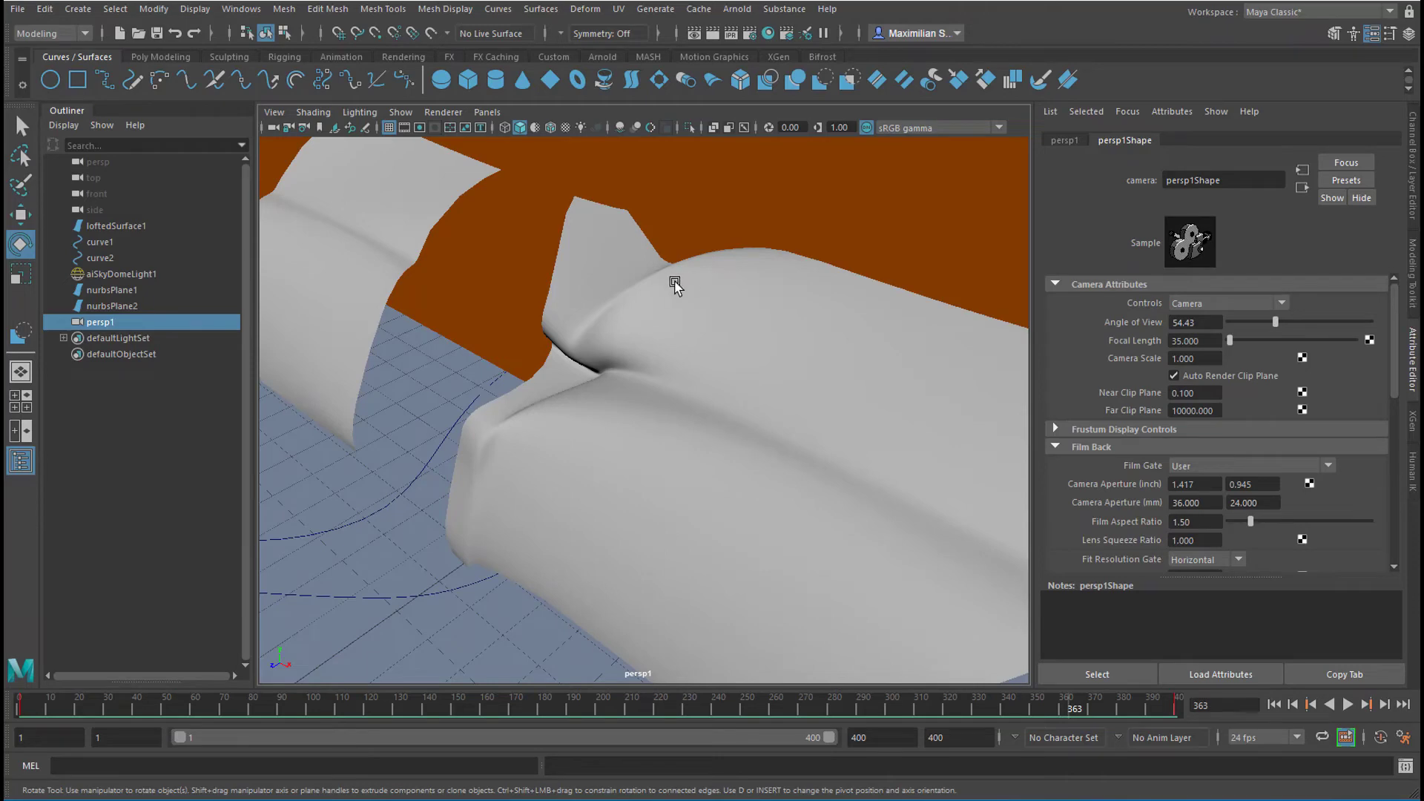
# - Switch to the Rendering menu set and open the common output options of the render settings
pyautogui.click(82, 34)
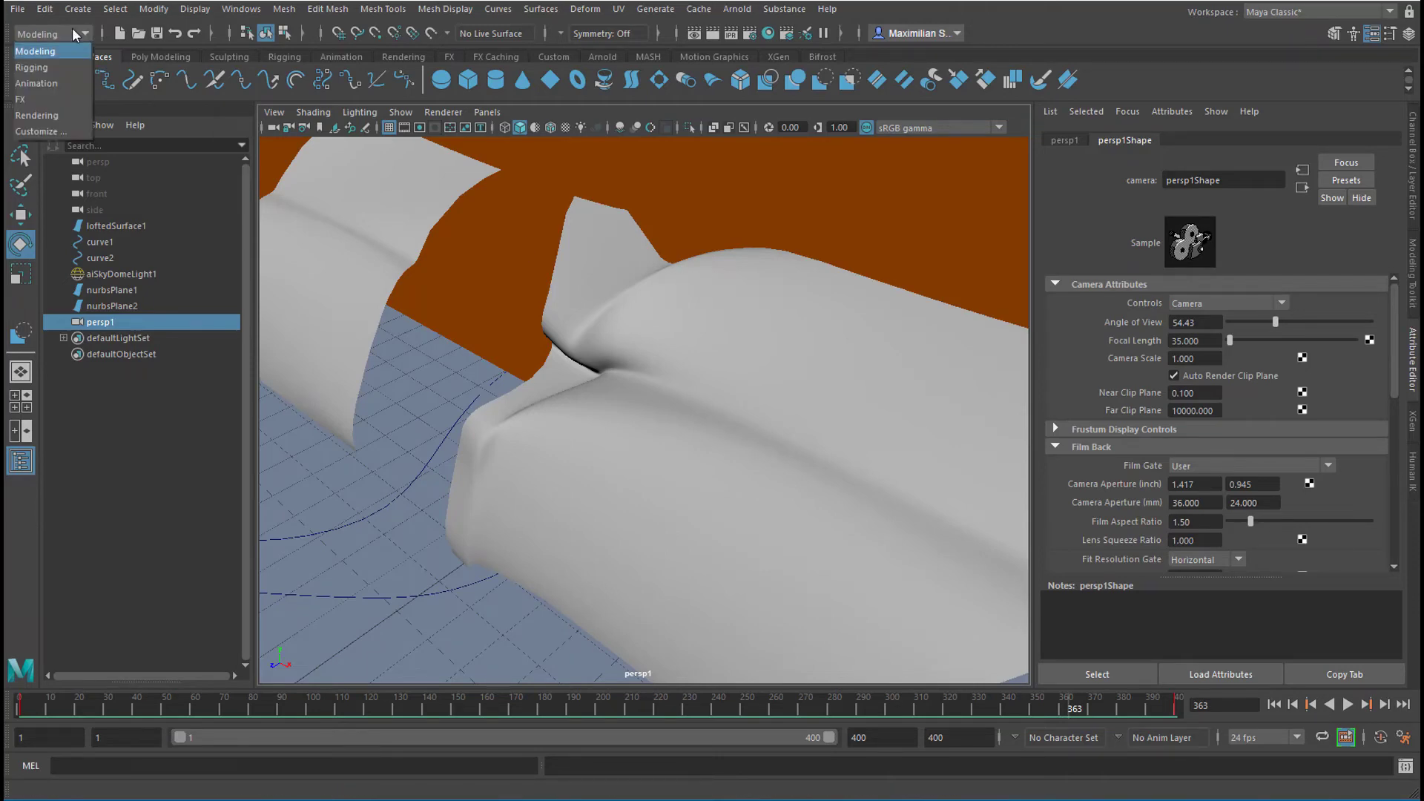
pyautogui.click(56, 115)
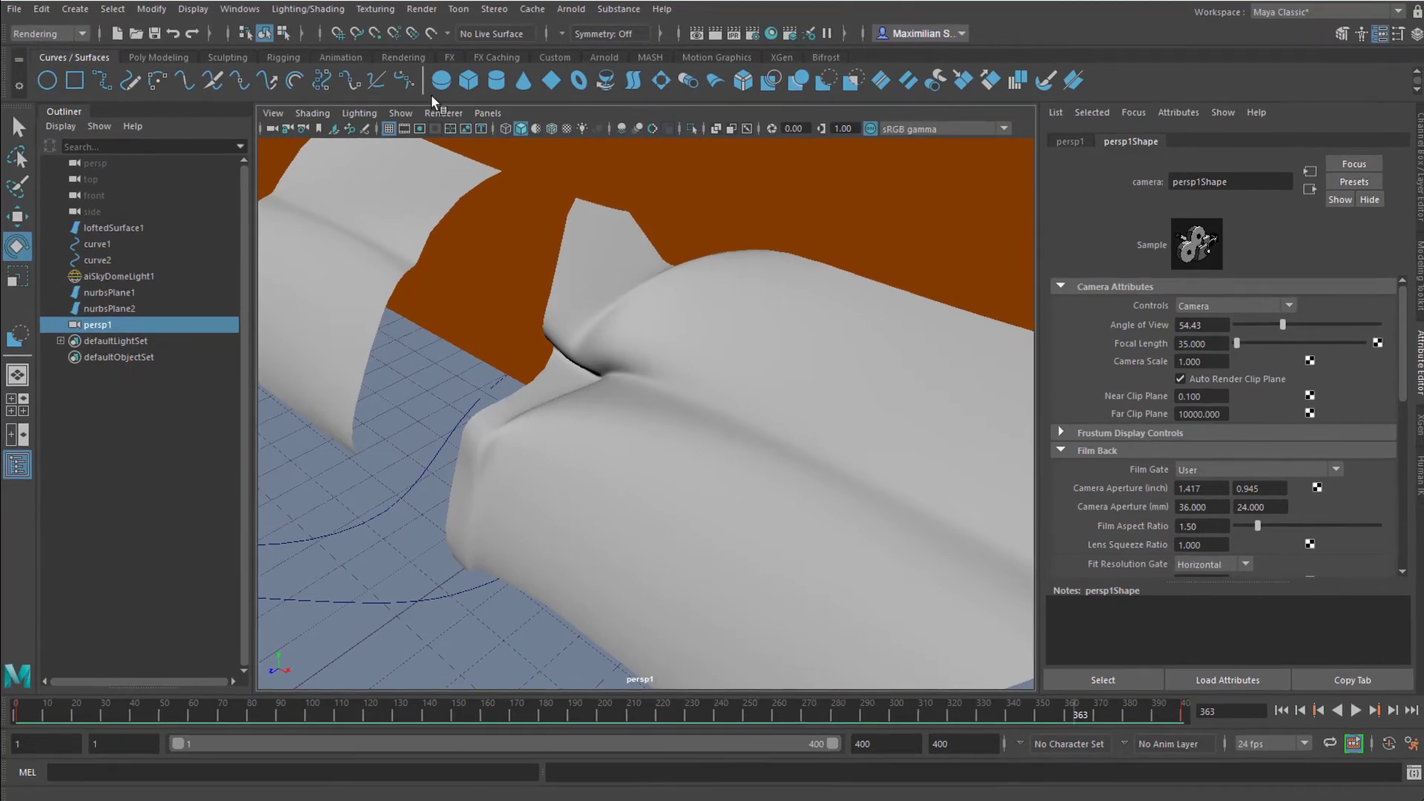
pyautogui.click(423, 10)
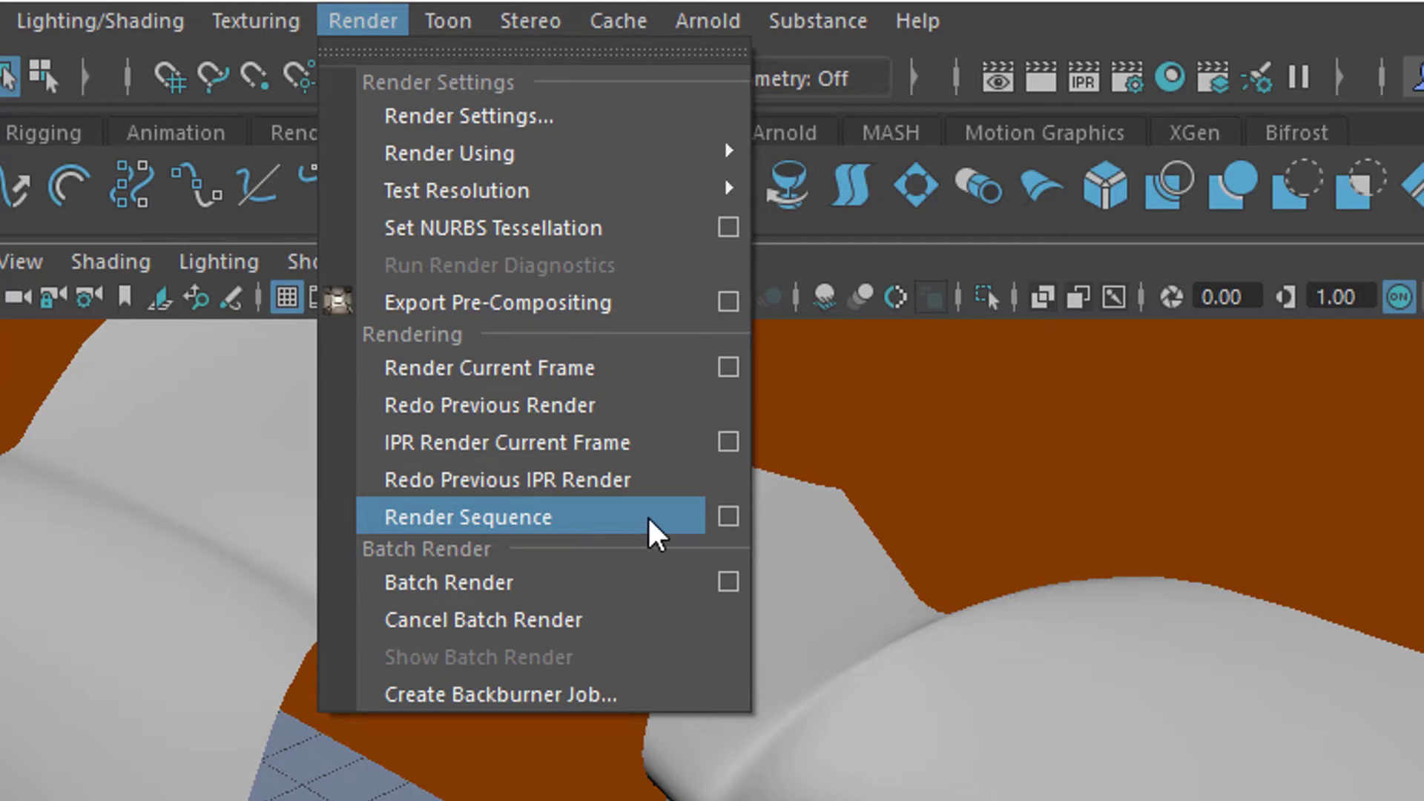
pyautogui.click(1127, 80)
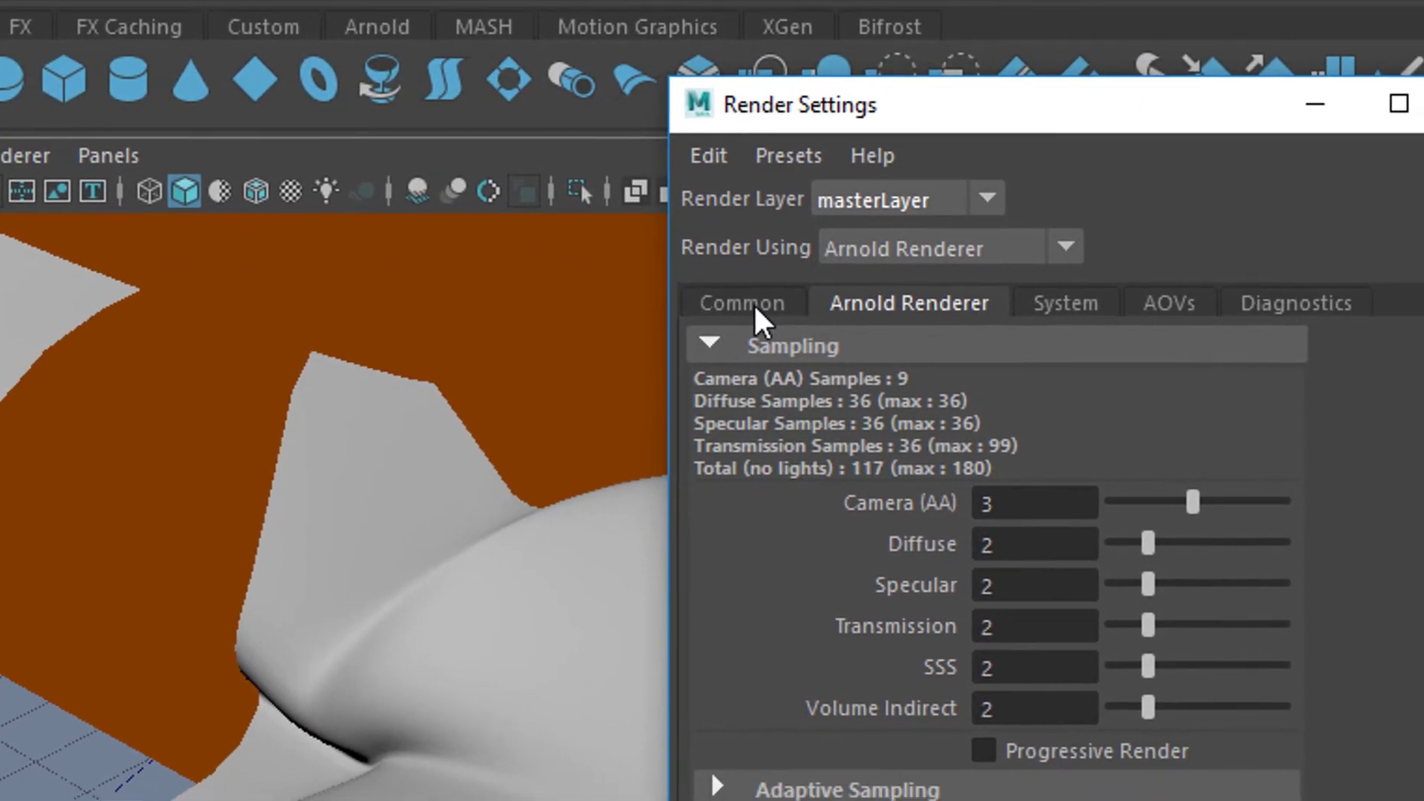
pyautogui.click(753, 303)
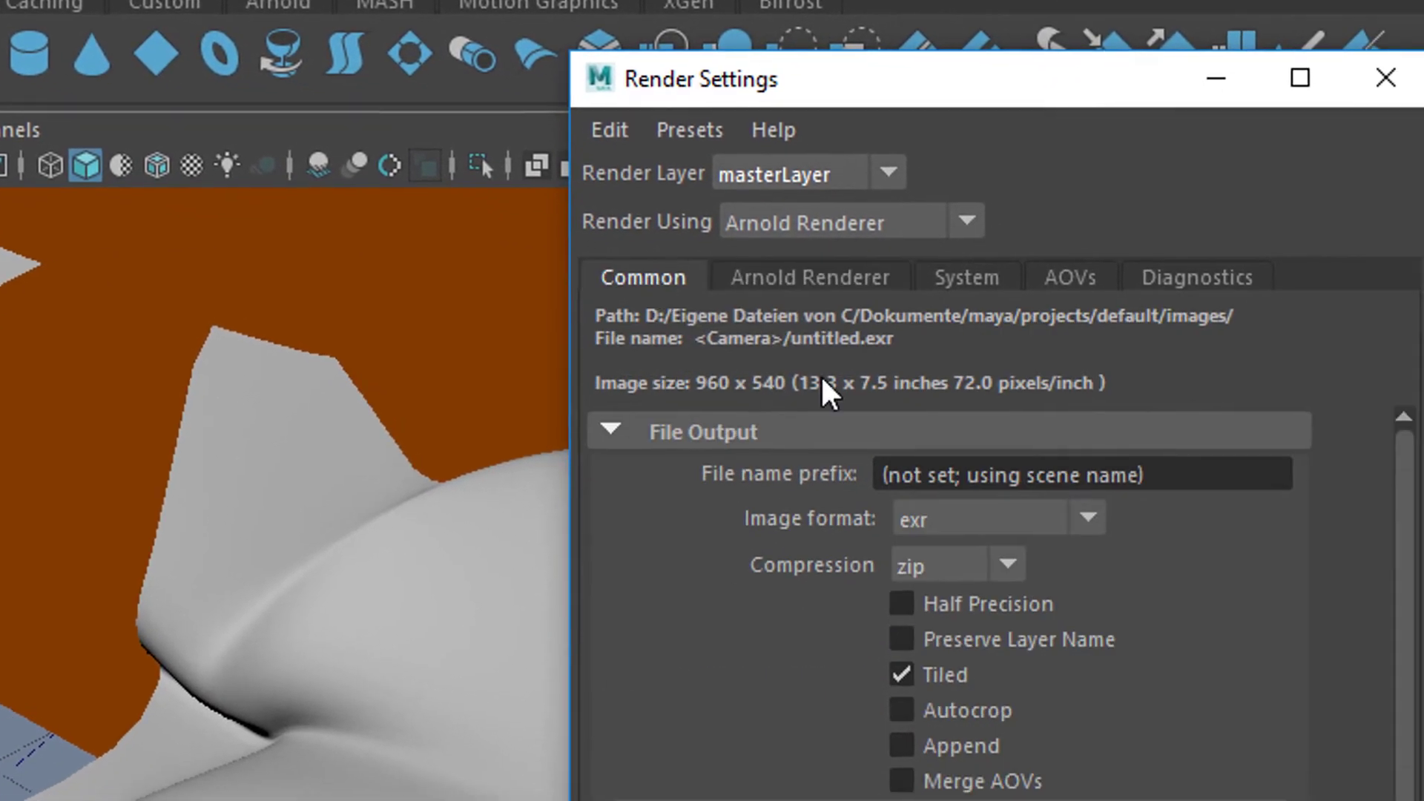
# - Set the render output's file name prefix to NURBStoon and its image format to png
pyautogui.moveTo(1068, 445); pyautogui.dragTo(695, 448)
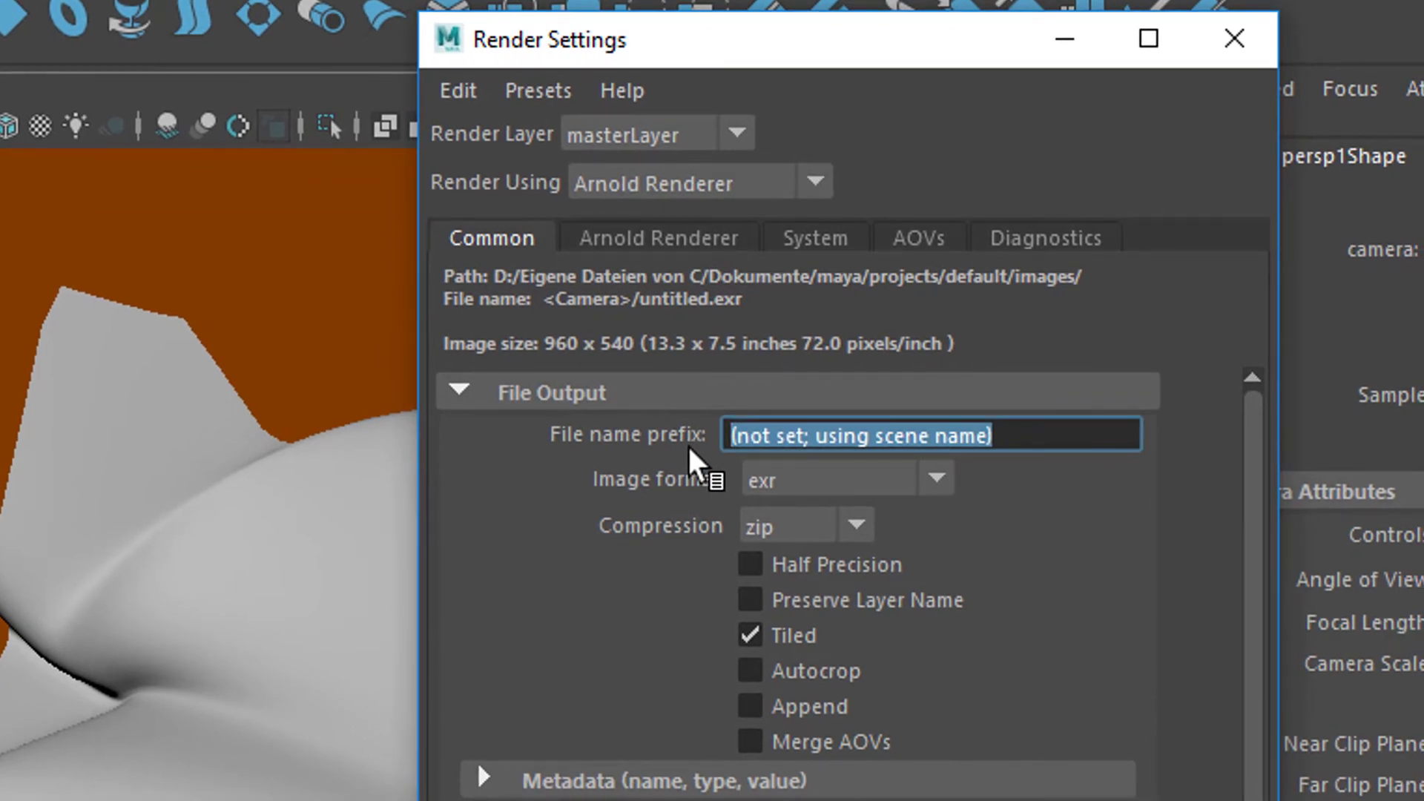
pyautogui.press('BackSpace')
pyautogui.write('NURBS')
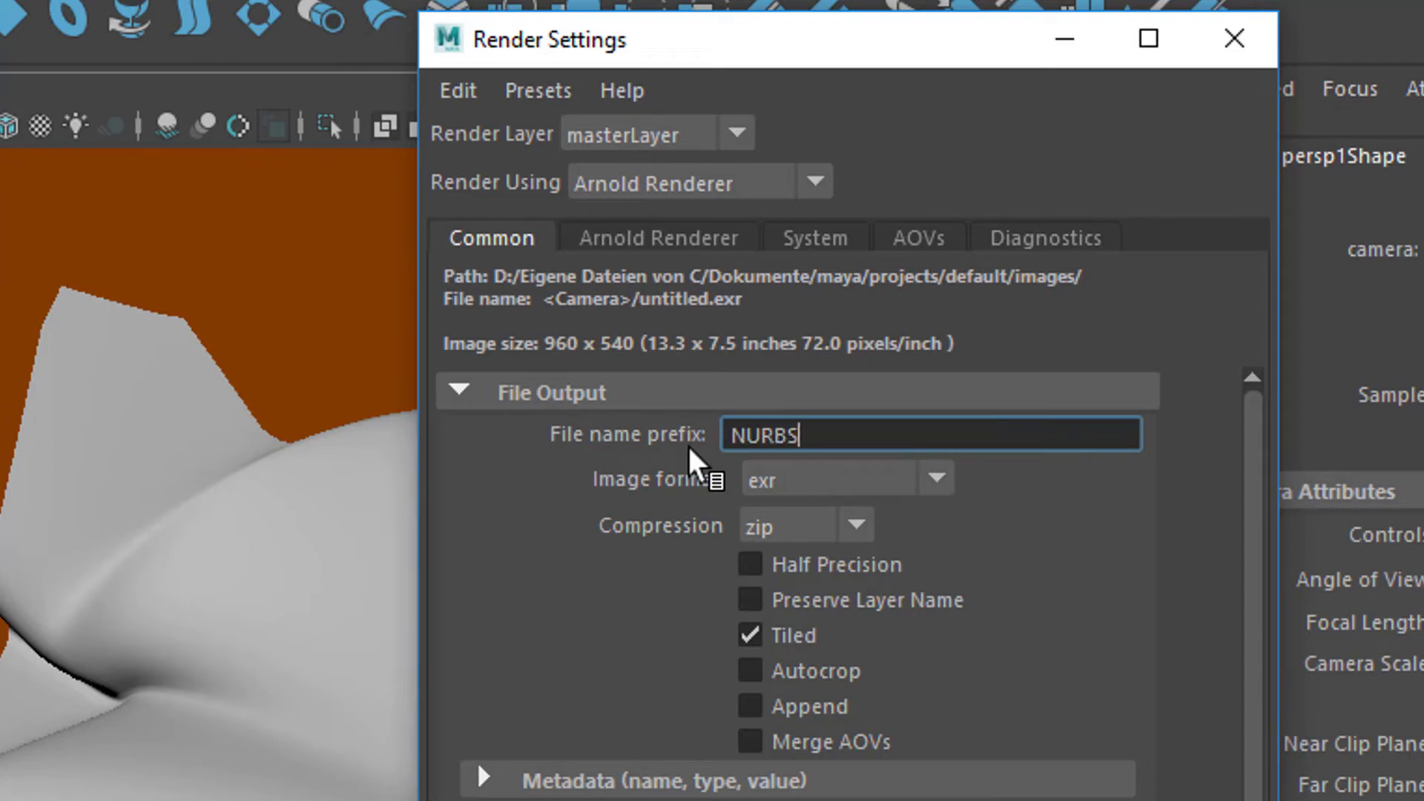
pyautogui.write('toon')
pyautogui.click(936, 479)
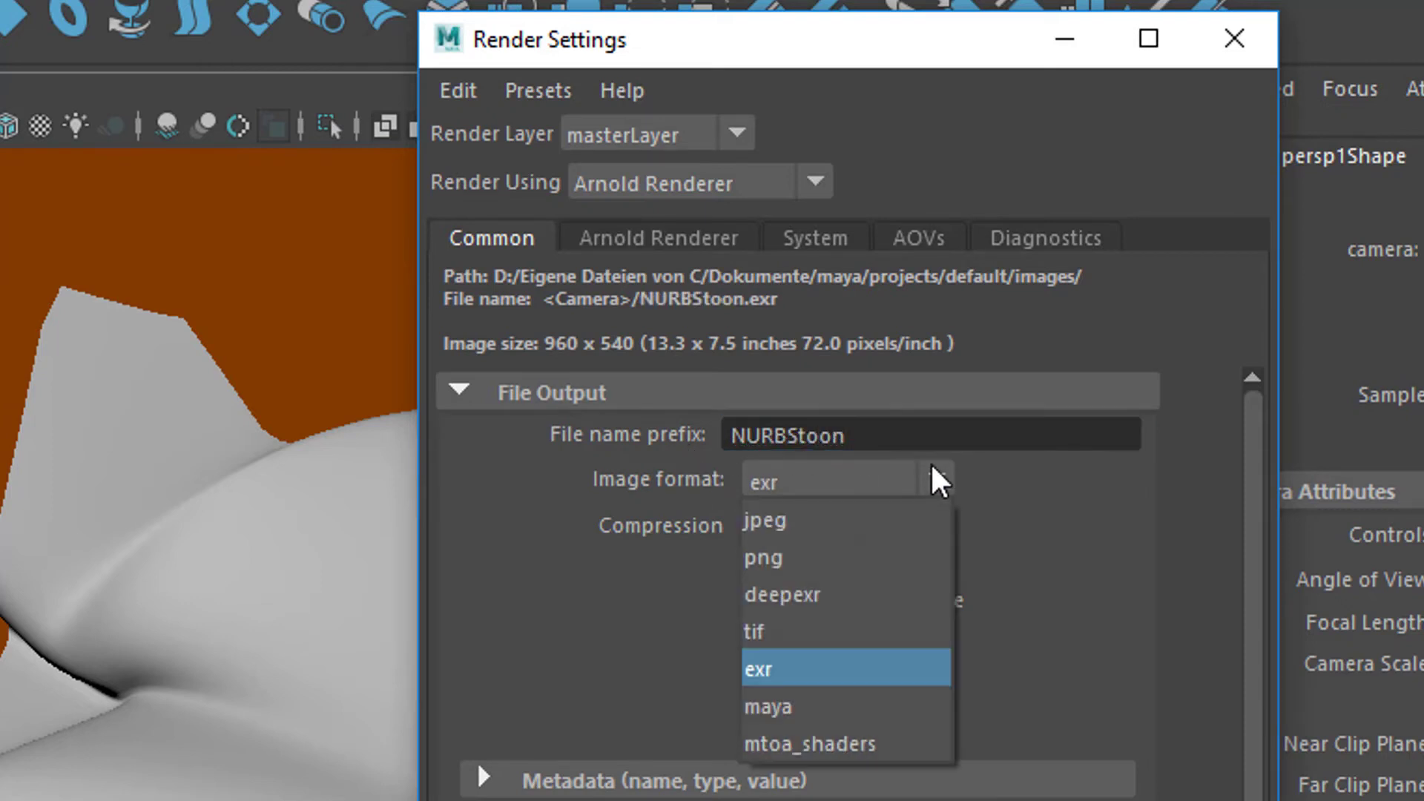
pyautogui.click(868, 561)
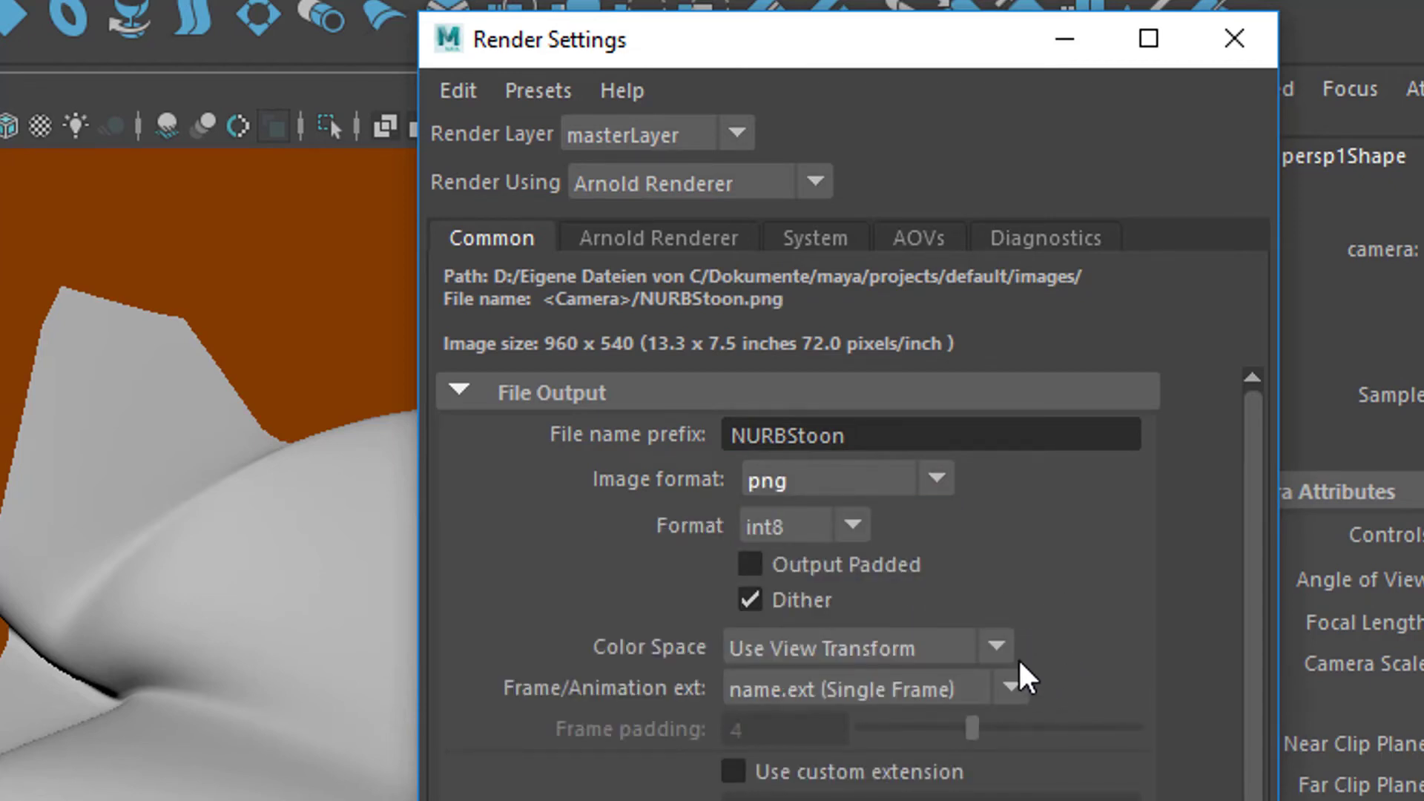
# - Set the frame/animation naming to name.#.ext and the end frame of the render range to 400
pyautogui.click(1010, 686)
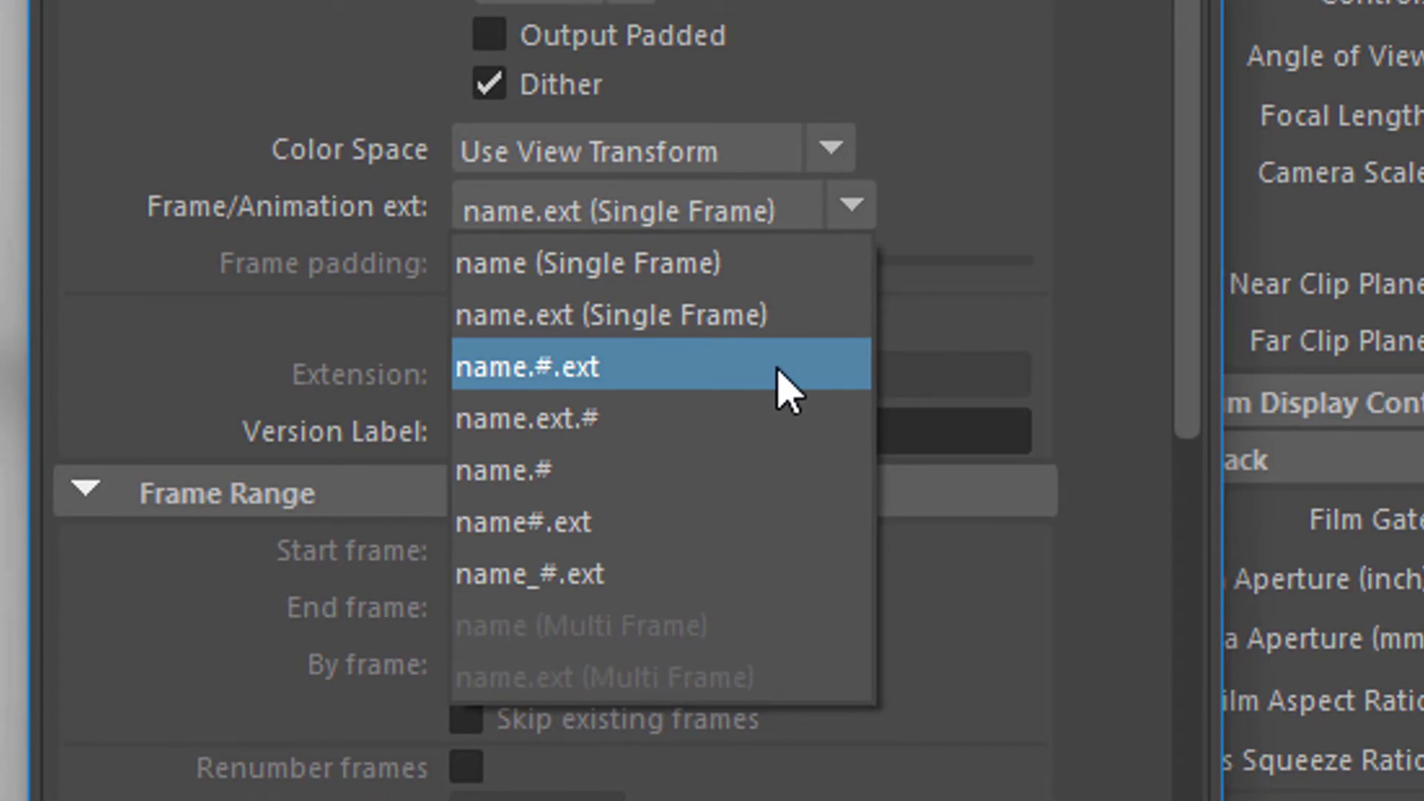
pyautogui.click(780, 371)
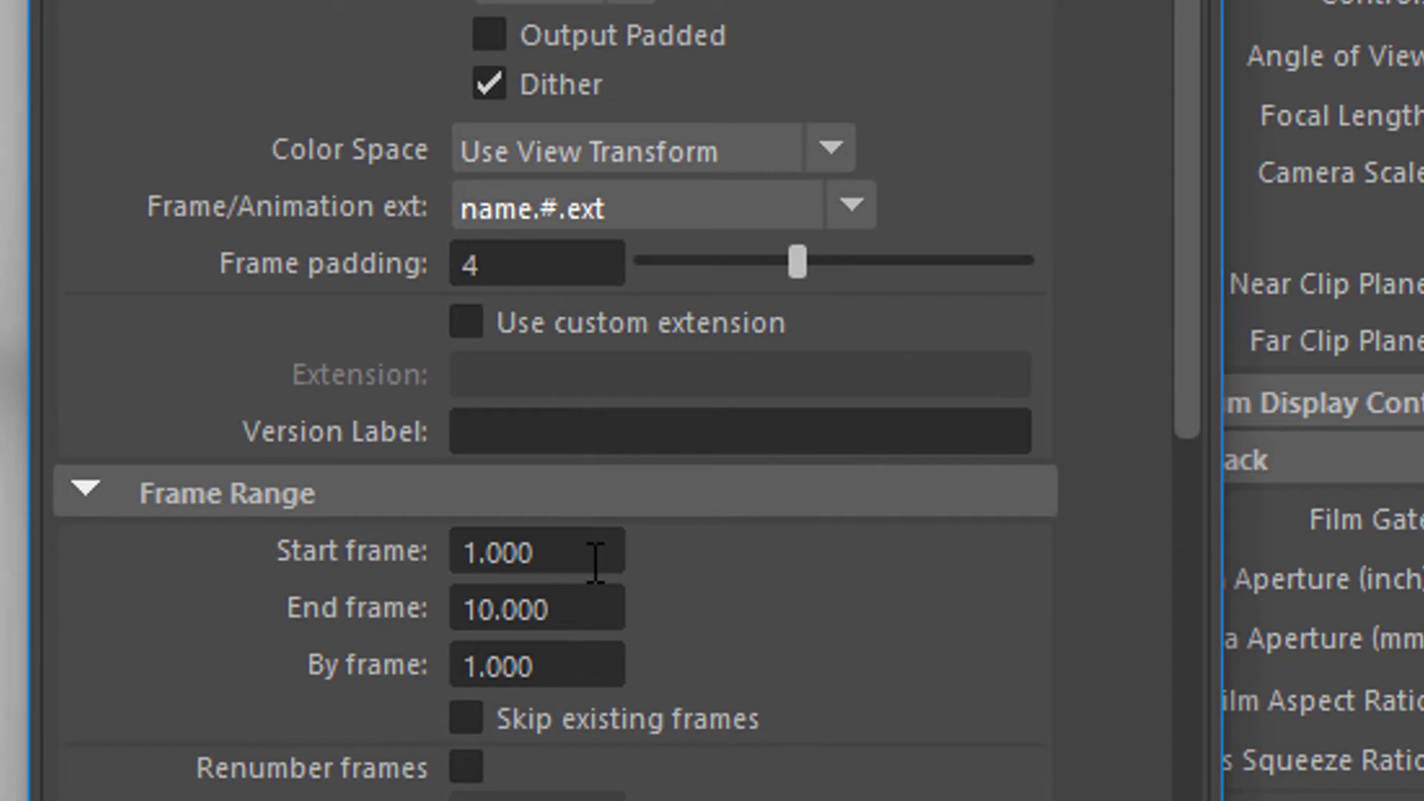
pyautogui.click(581, 615)
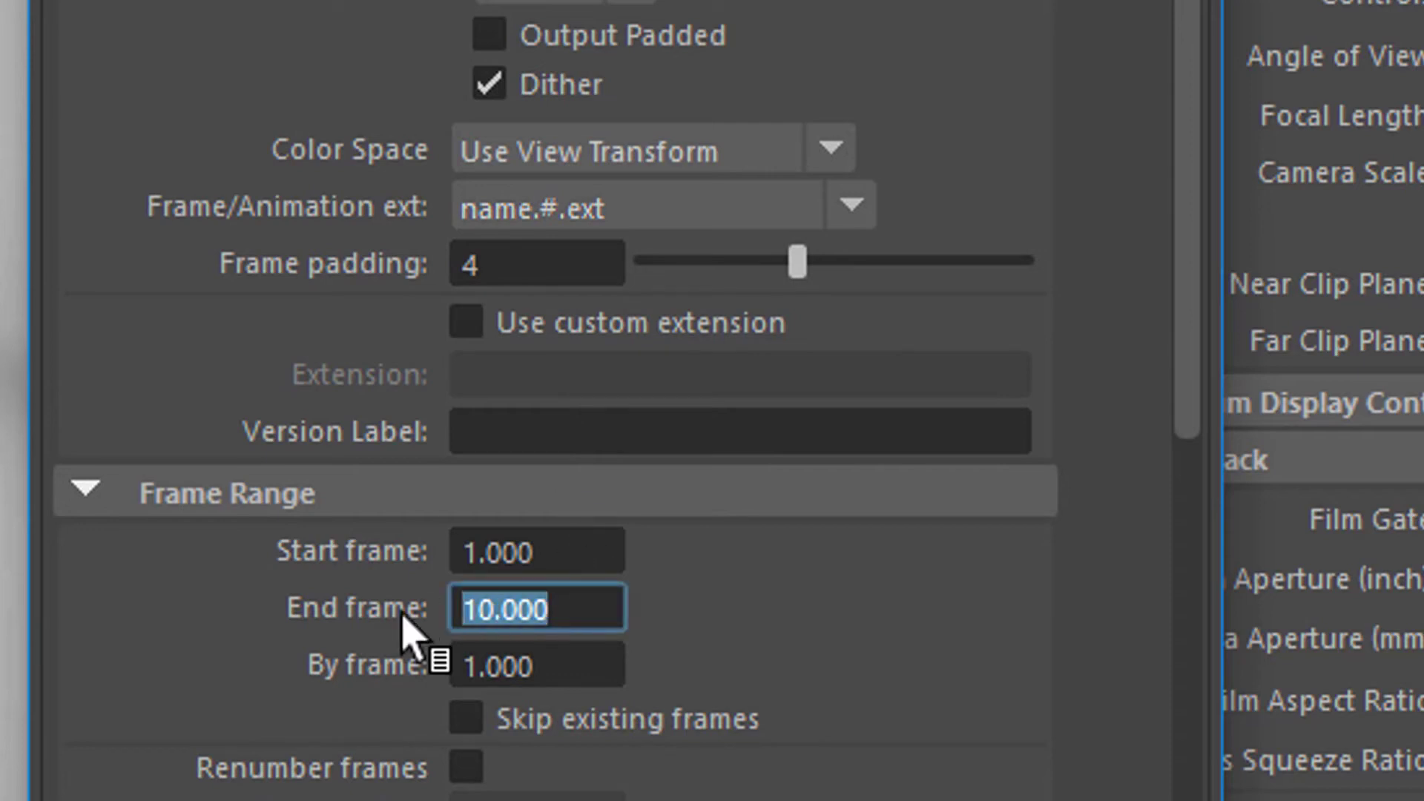
pyautogui.write('4')
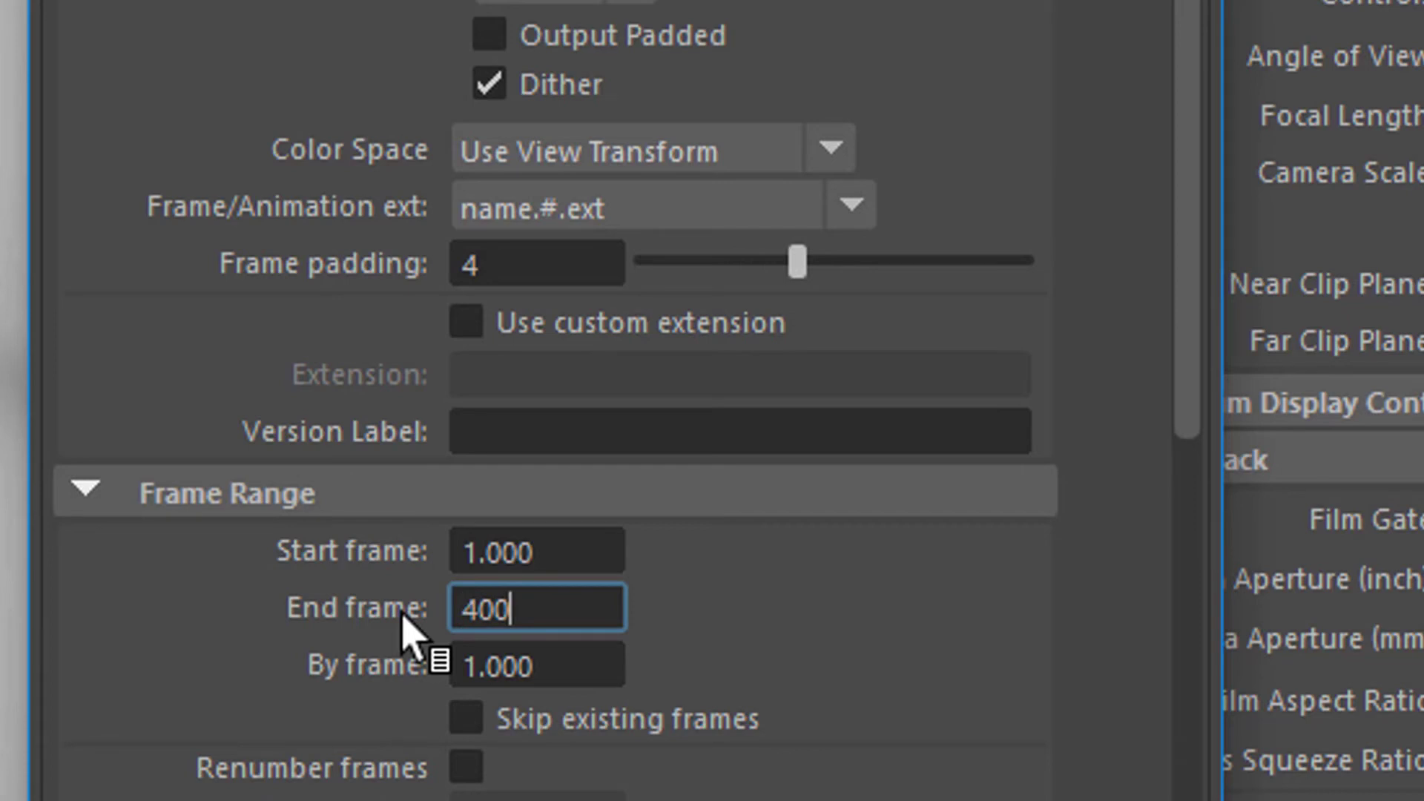
pyautogui.press('Return')
# - Remove the persp camera from the renderable cameras, leaving only persp1
pyautogui.scroll(-3, 786, 575)
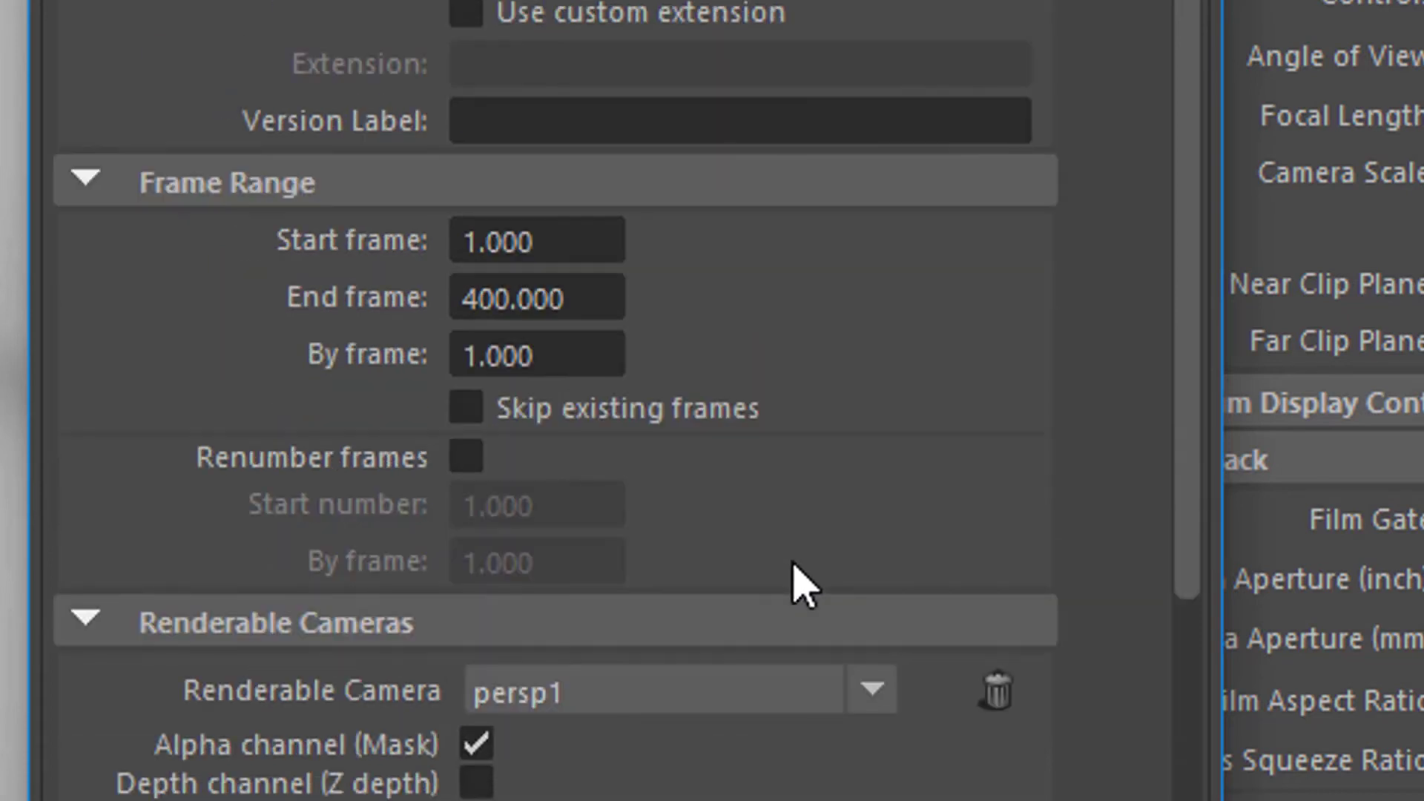
pyautogui.scroll(-3, 919, 585)
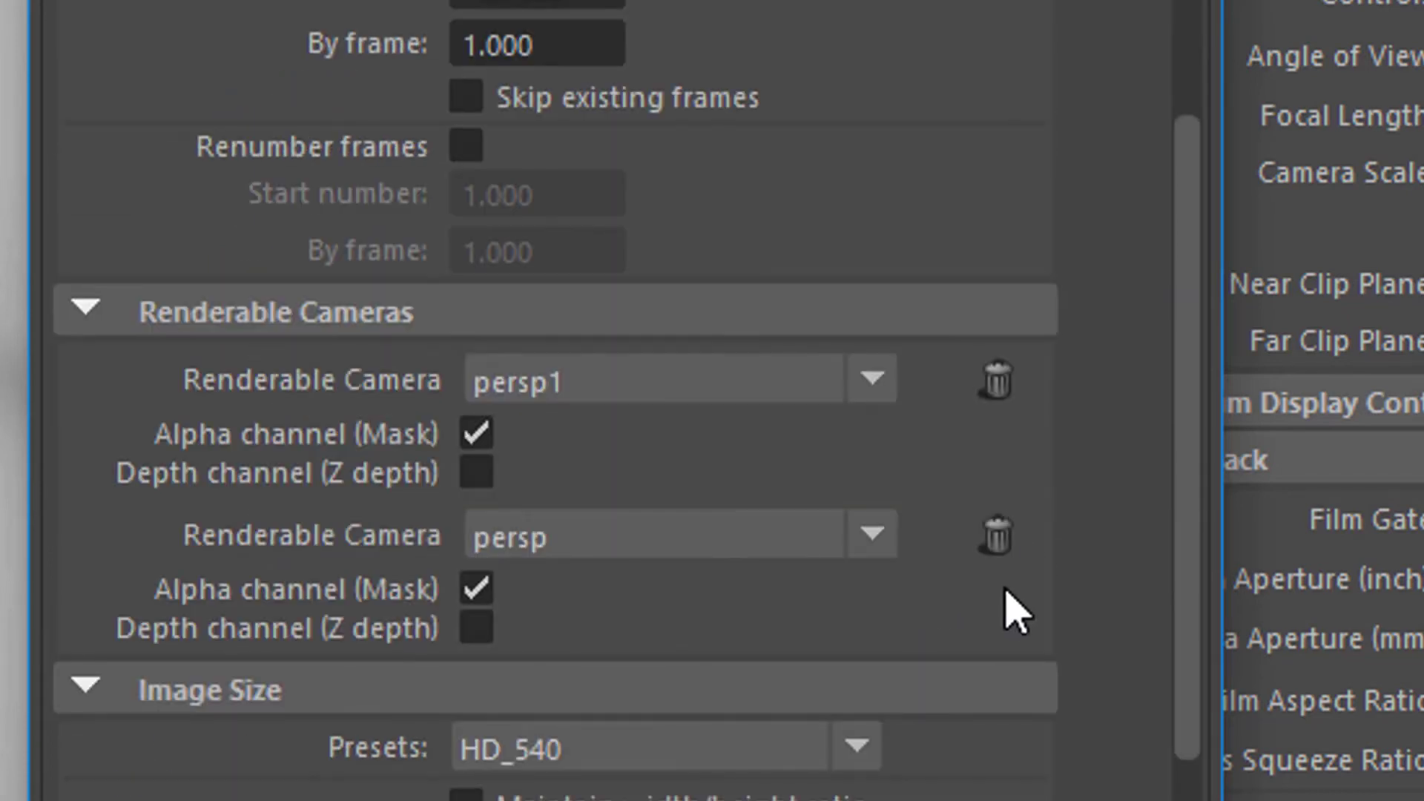
pyautogui.click(997, 536)
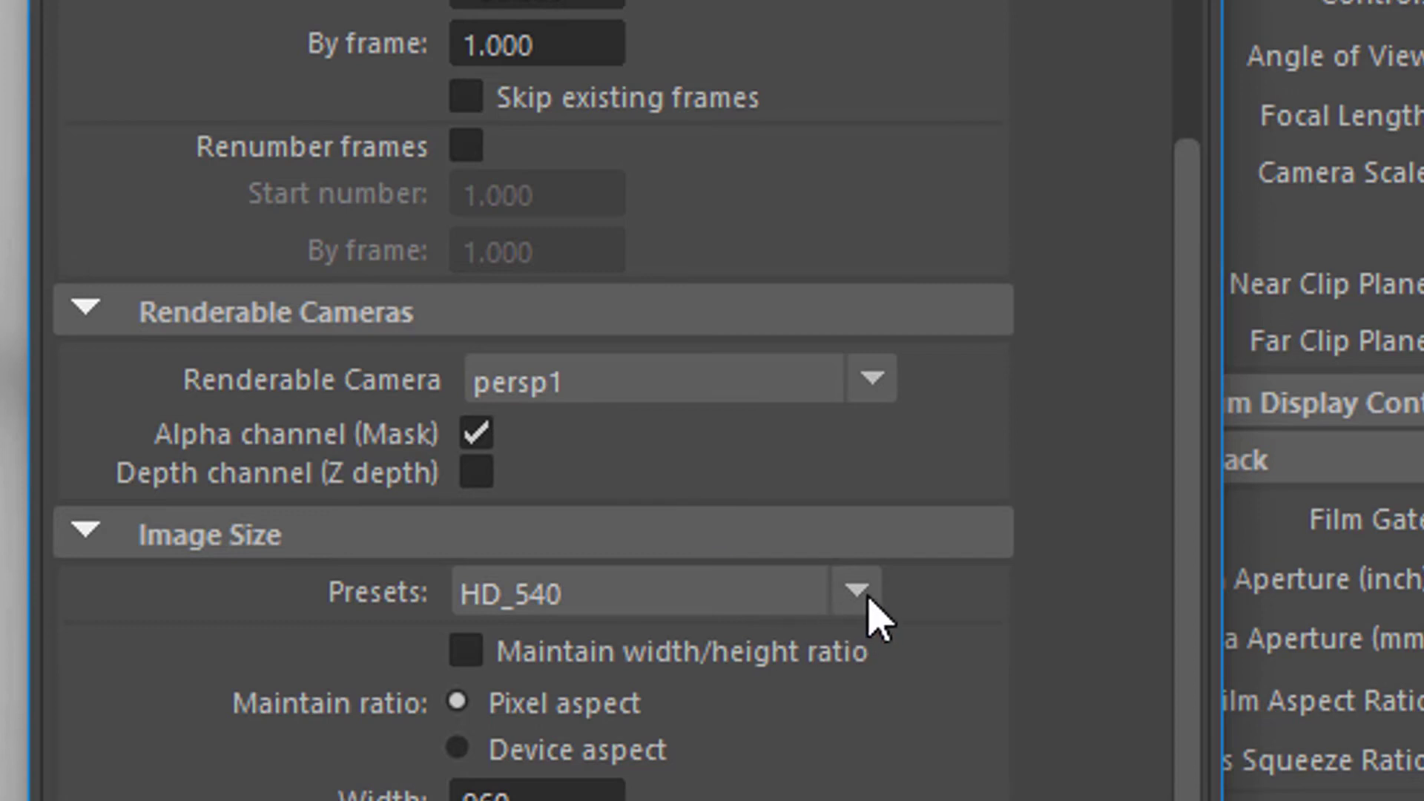
# - Set the render width to 1400 pixels with the width/height ratio maintained, and close the render settings
pyautogui.scroll(-3, 1197, 496)
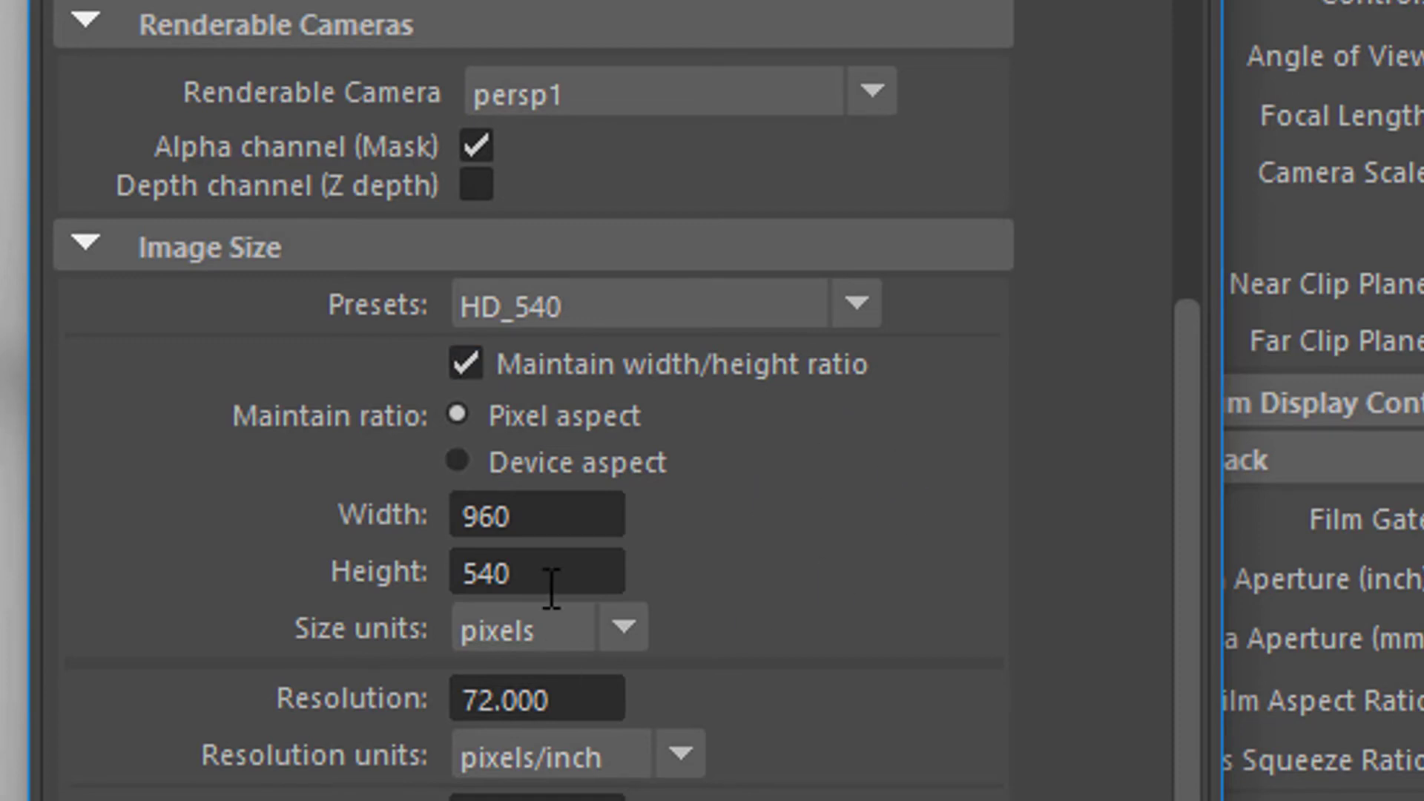
pyautogui.doubleClick(536, 512)
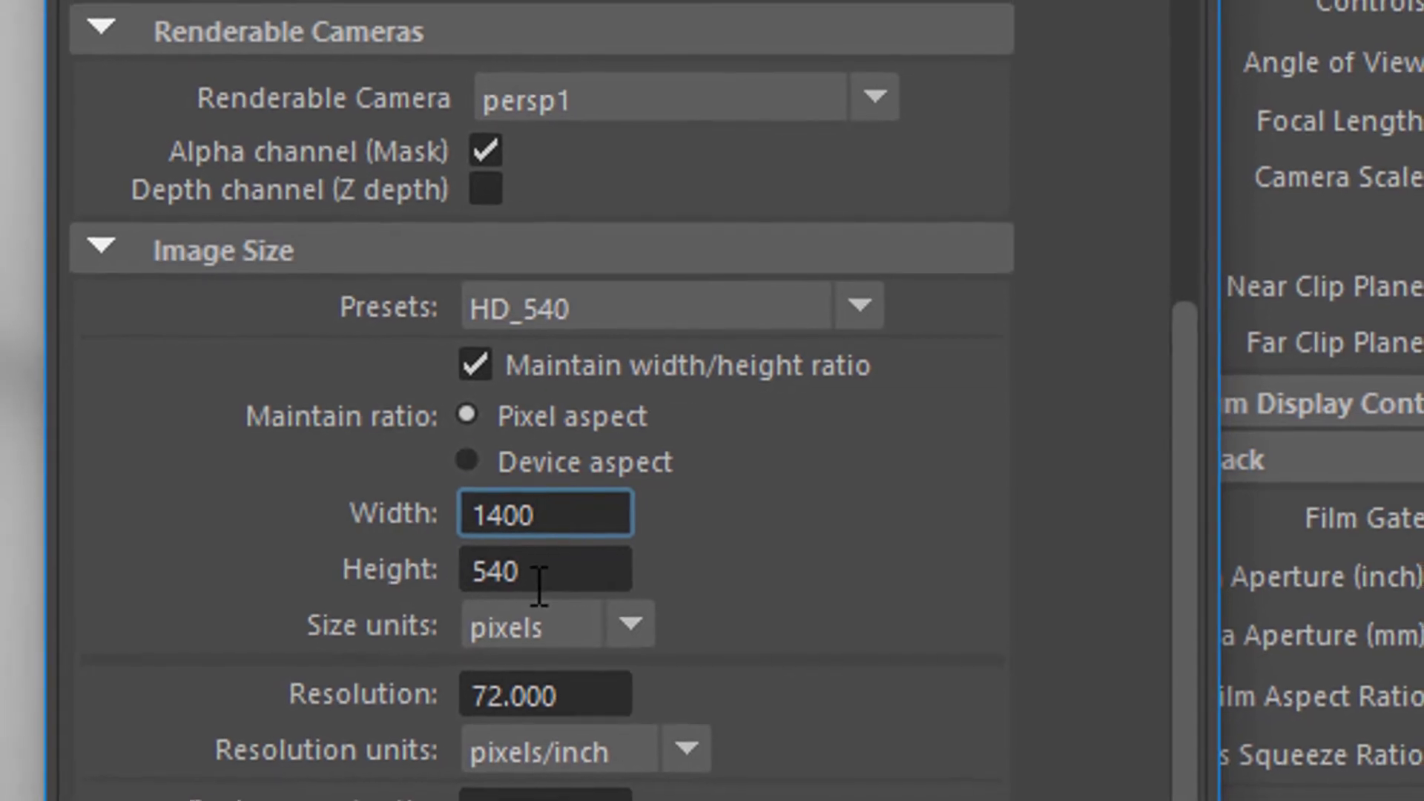
pyautogui.doubleClick(530, 579)
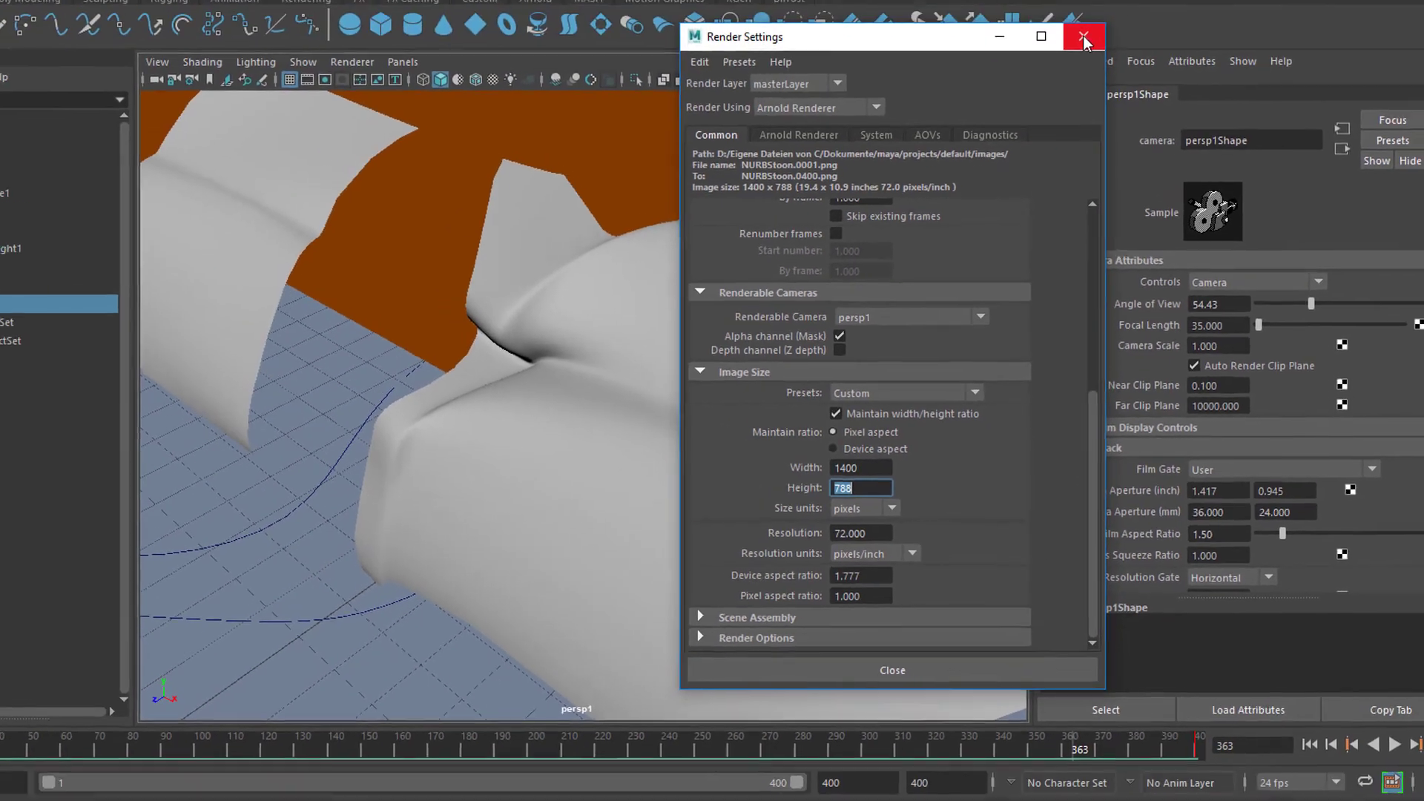
pyautogui.click(1090, 2)
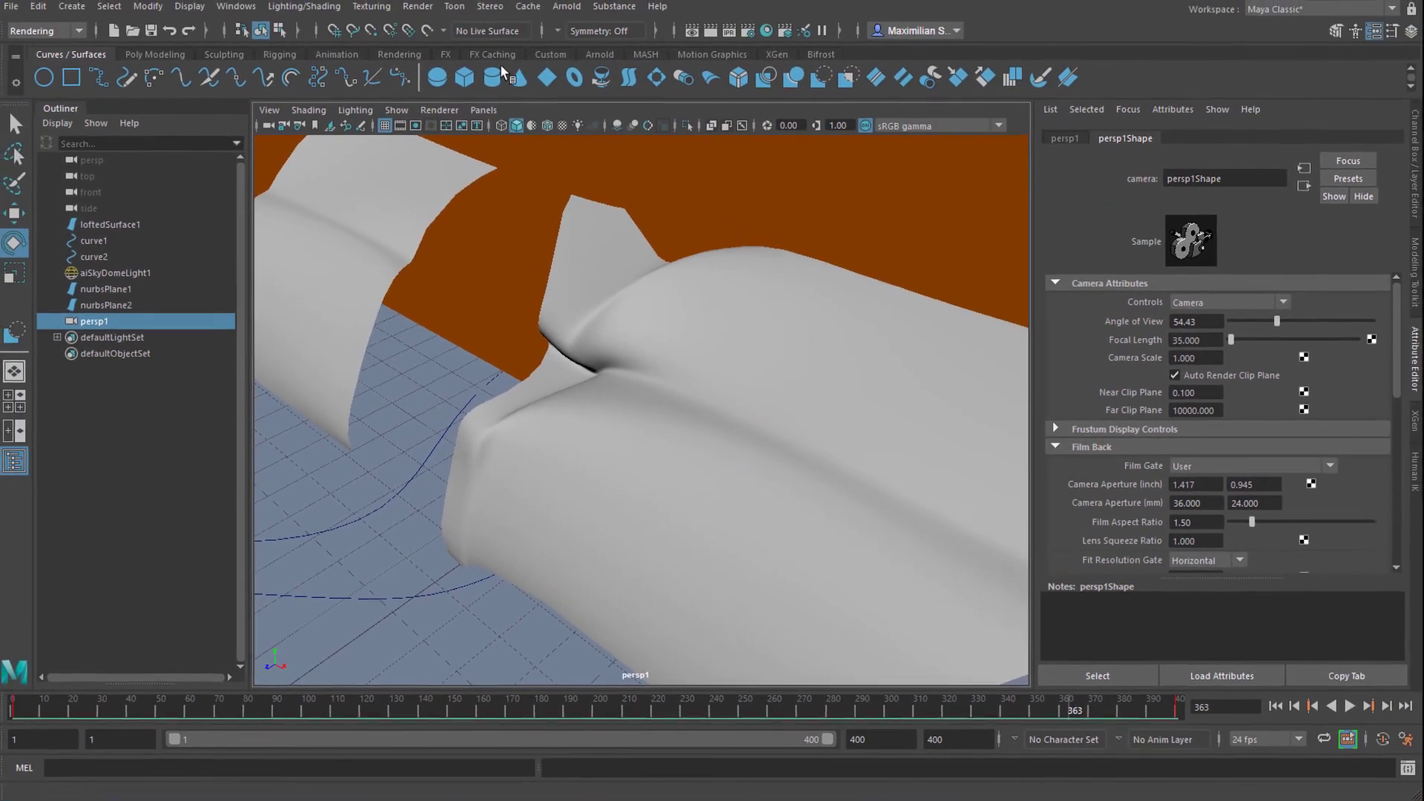
# - Open the Render Sequence options and start rendering frames 1 to 400 from the persp1 camera
pyautogui.click(419, 9)
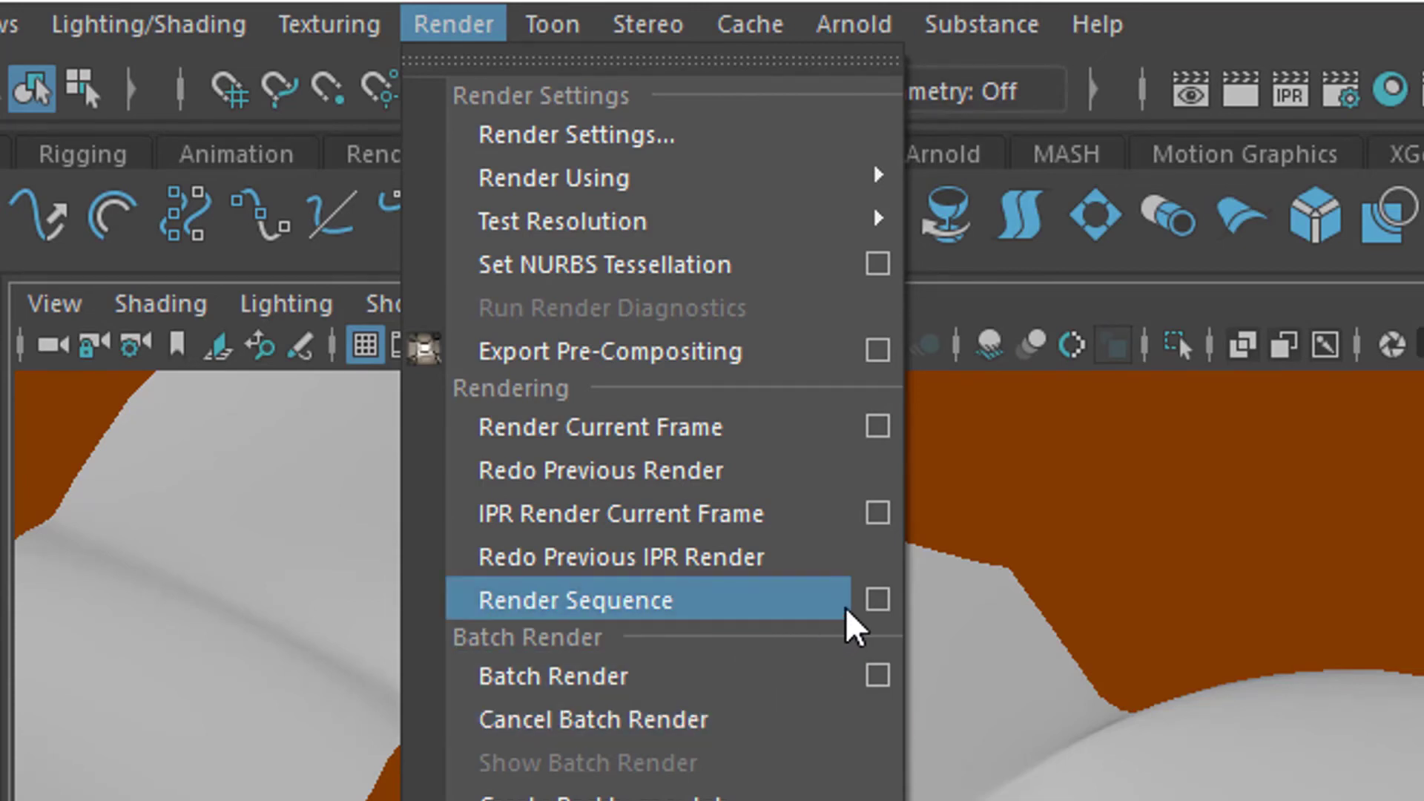
pyautogui.click(877, 599)
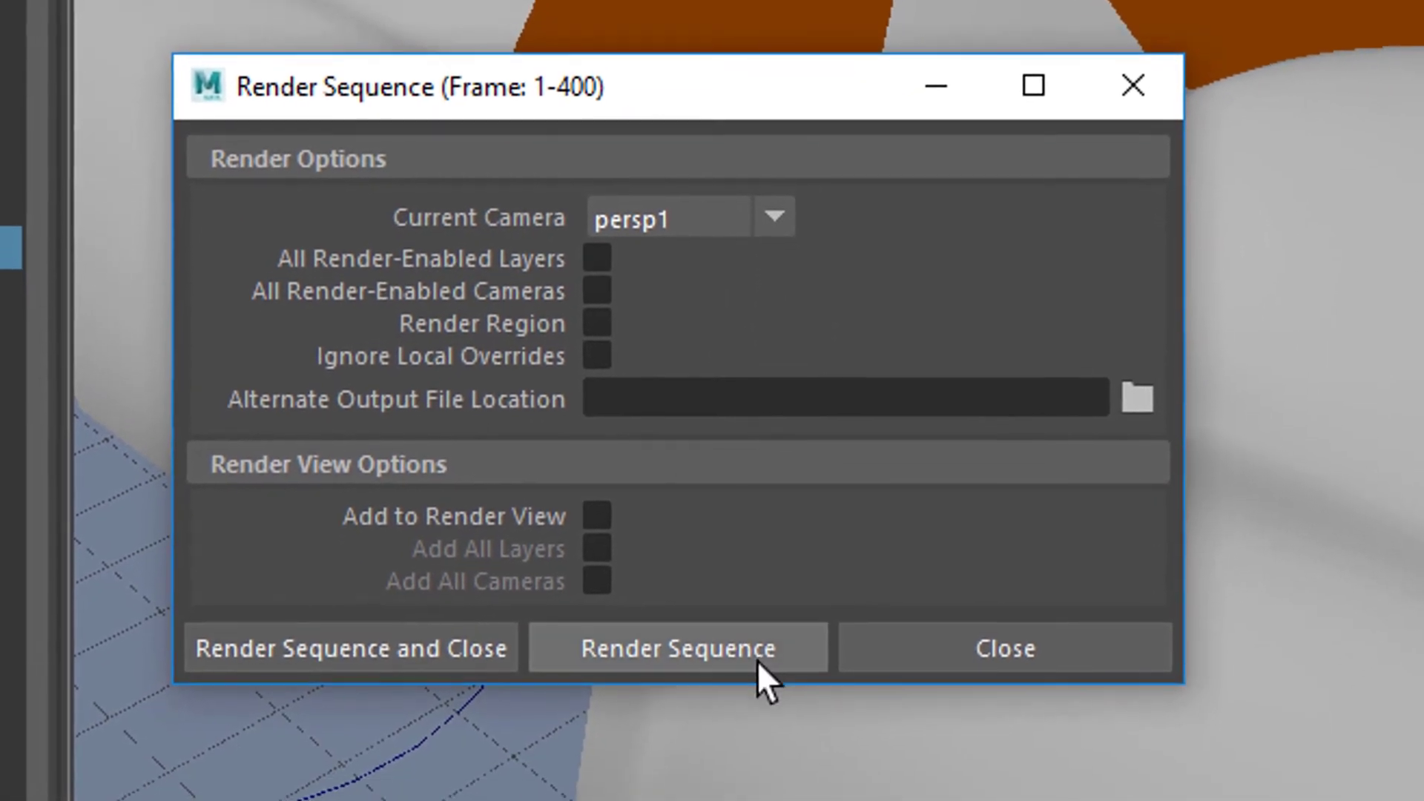
pyautogui.click(754, 623)
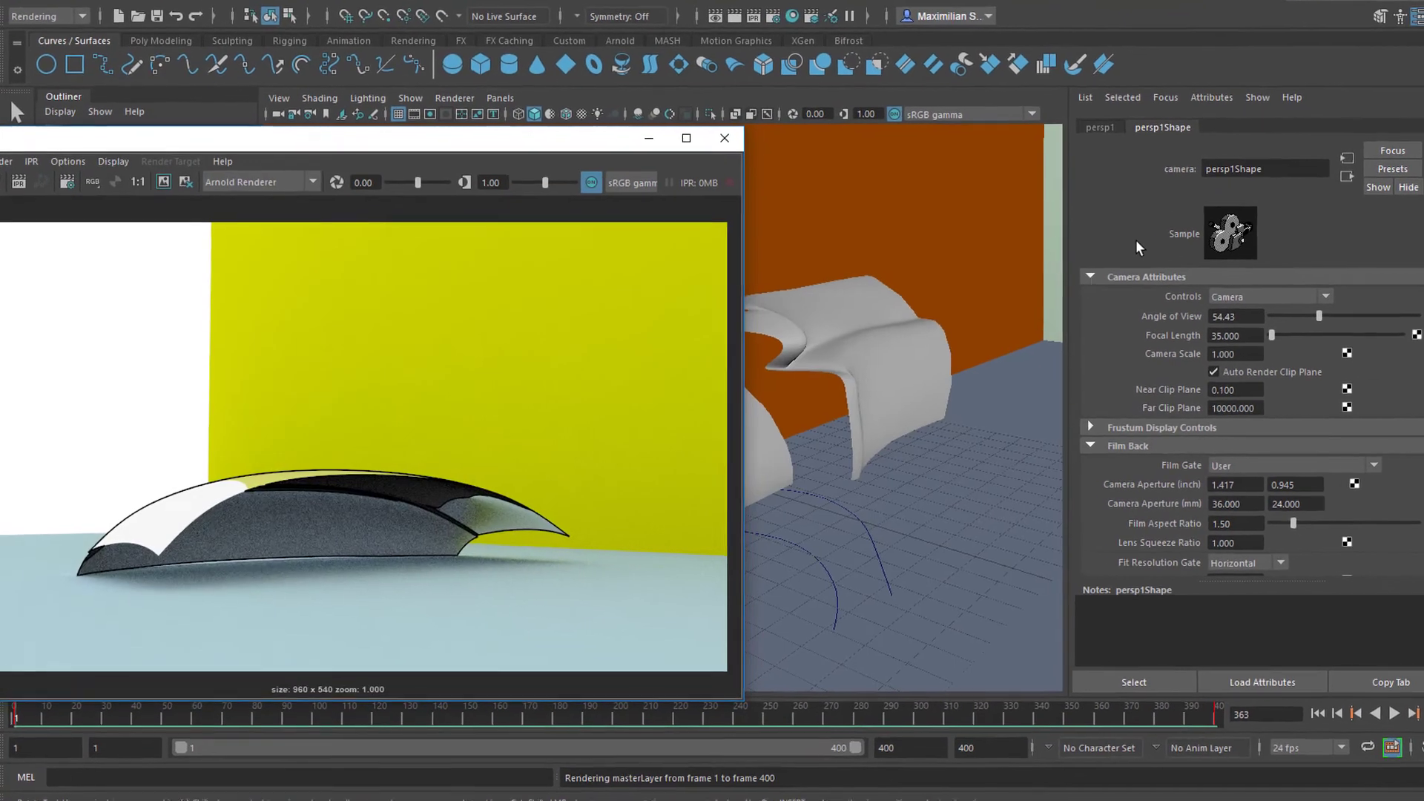